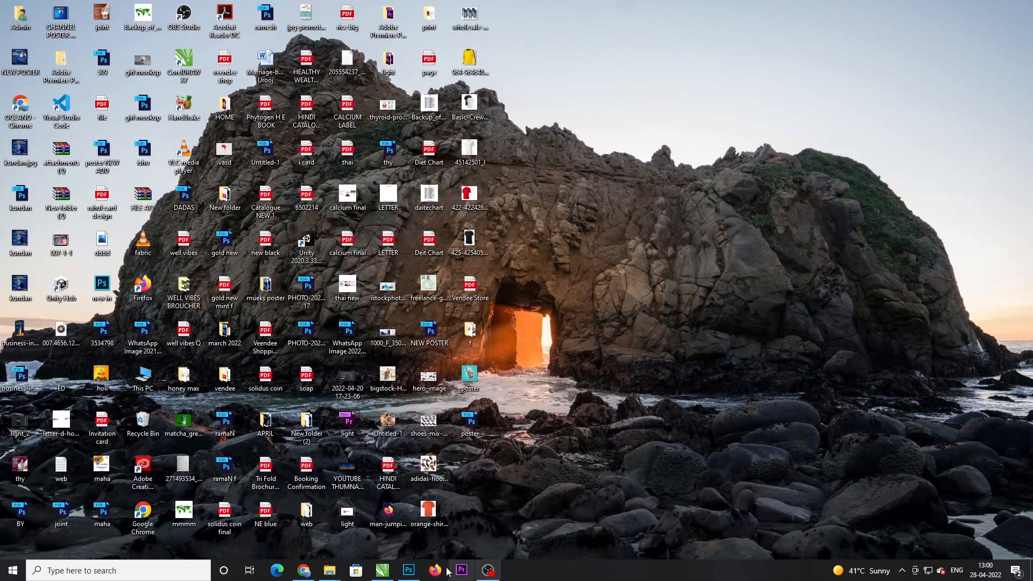
Switch to Photoshop and add a solid color fill layer above Layer 0
left_click(408, 570)
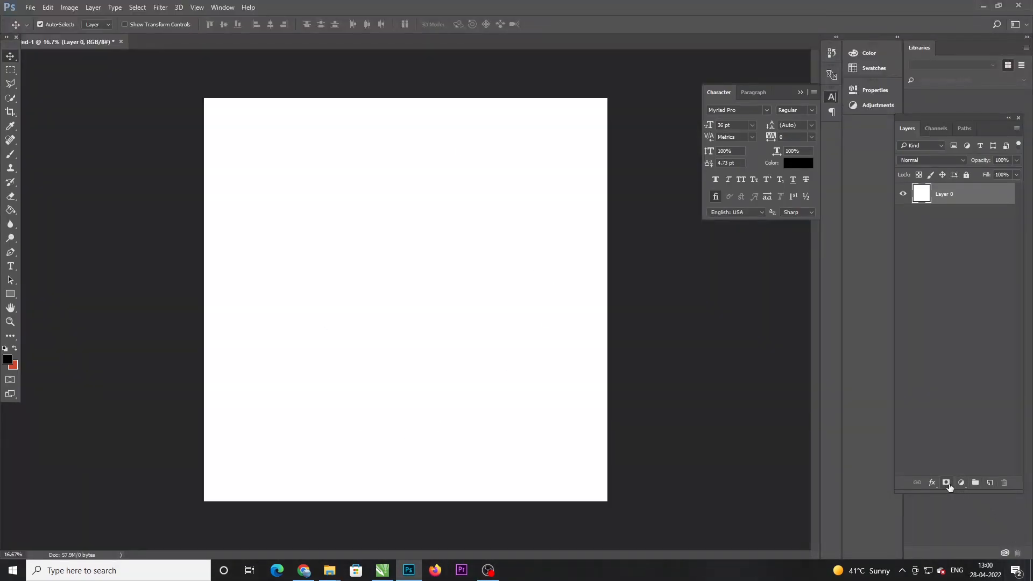
left_click(962, 483)
left_click(955, 253)
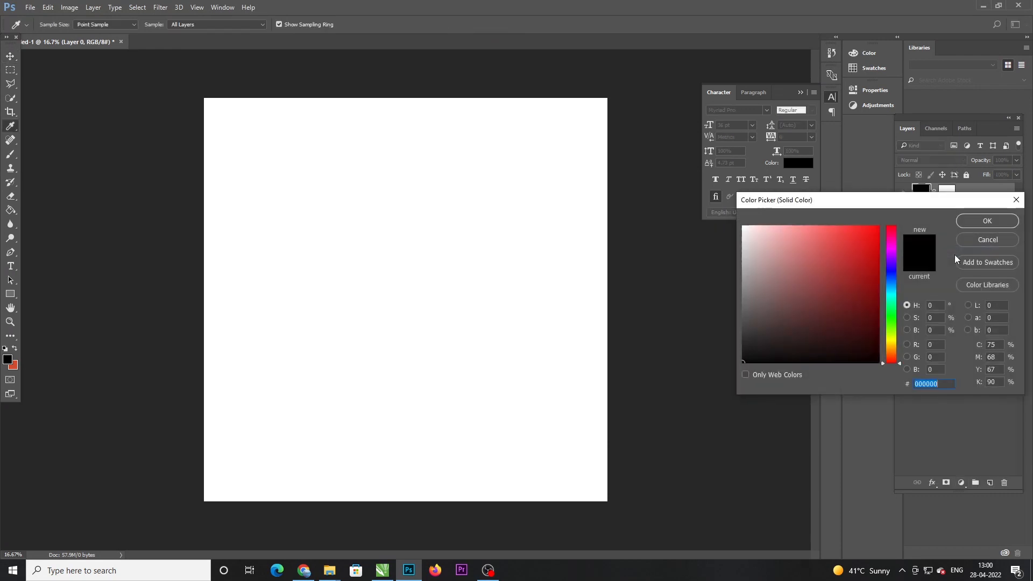
Set the new fill layer's color to a bright turquoise, about #2de4d9
left_click(893, 290)
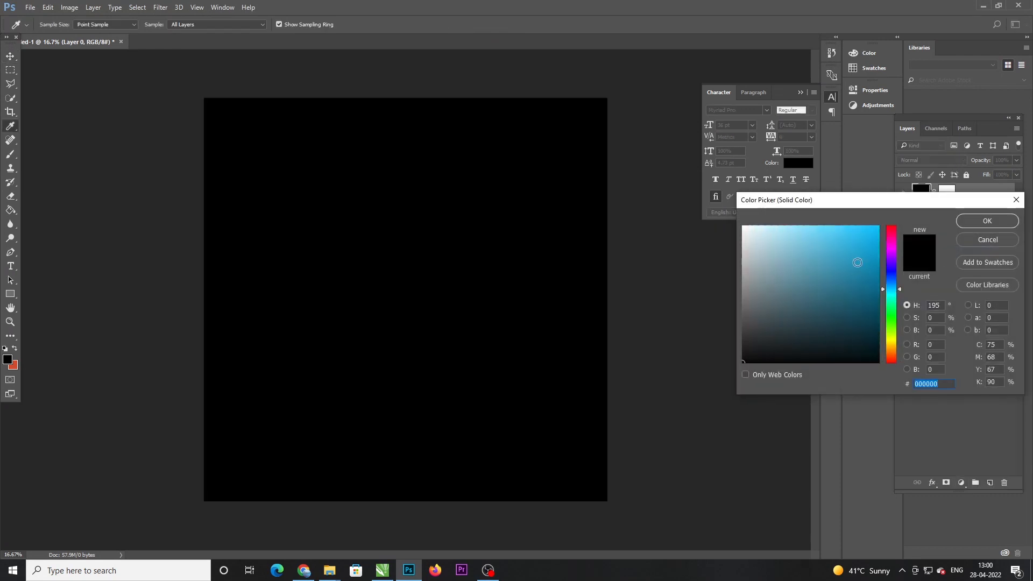
left_click(876, 227)
left_click(888, 298)
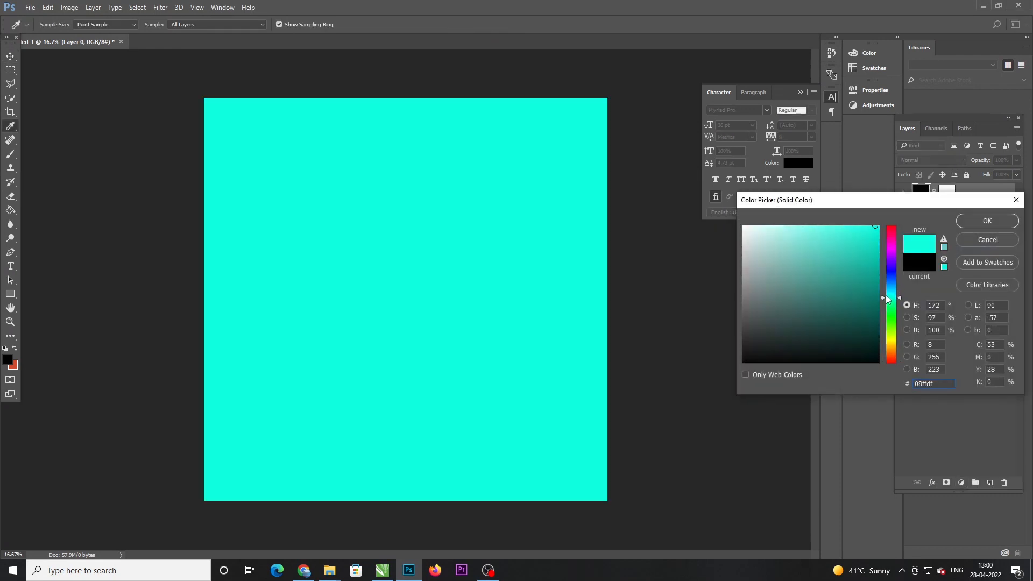
left_click(883, 295)
left_click_drag(858, 226, 831, 226)
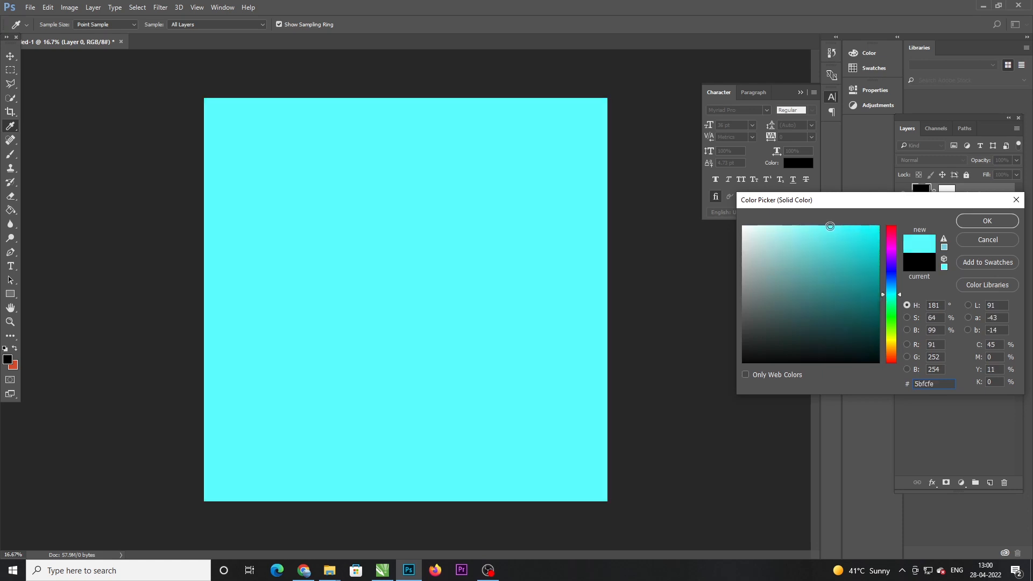
left_click(885, 298)
left_click_drag(829, 230, 838, 228)
left_click(885, 296)
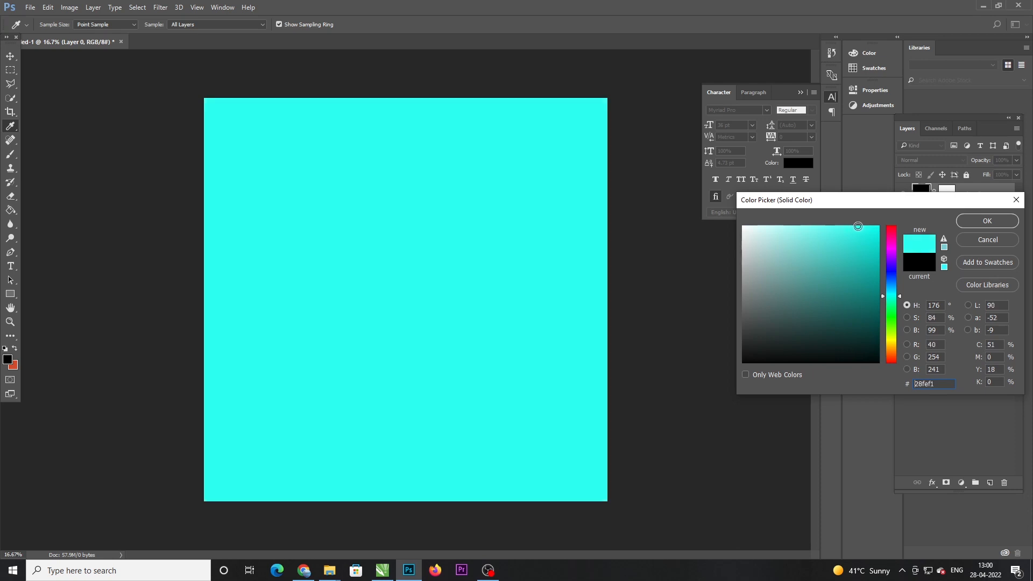
mouse_move(866, 226)
left_mouse_down()
mouse_move(866, 237)
mouse_move(836, 247)
left_mouse_up()
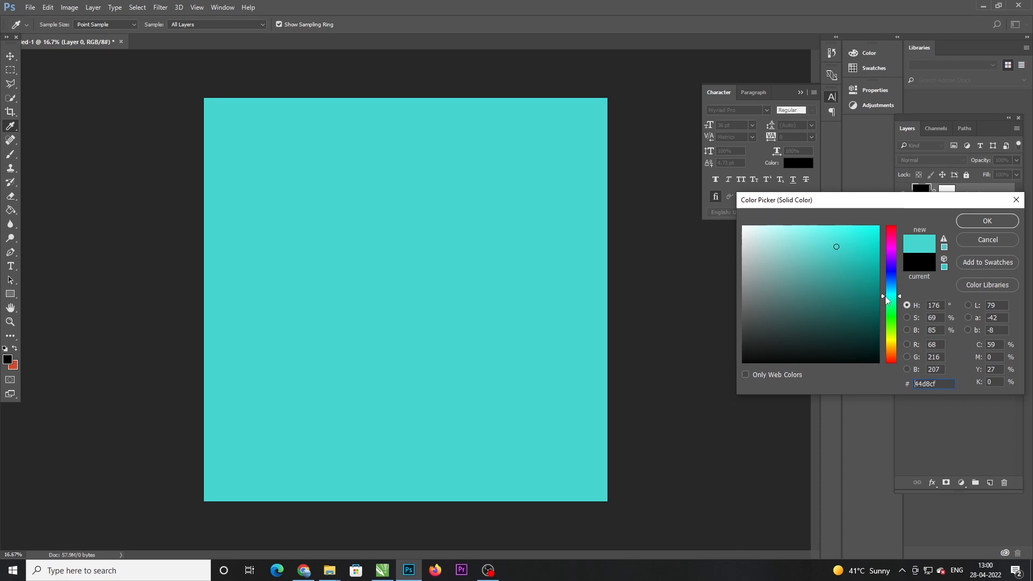
left_click_drag(886, 296, 883, 296)
left_click_drag(837, 246, 852, 240)
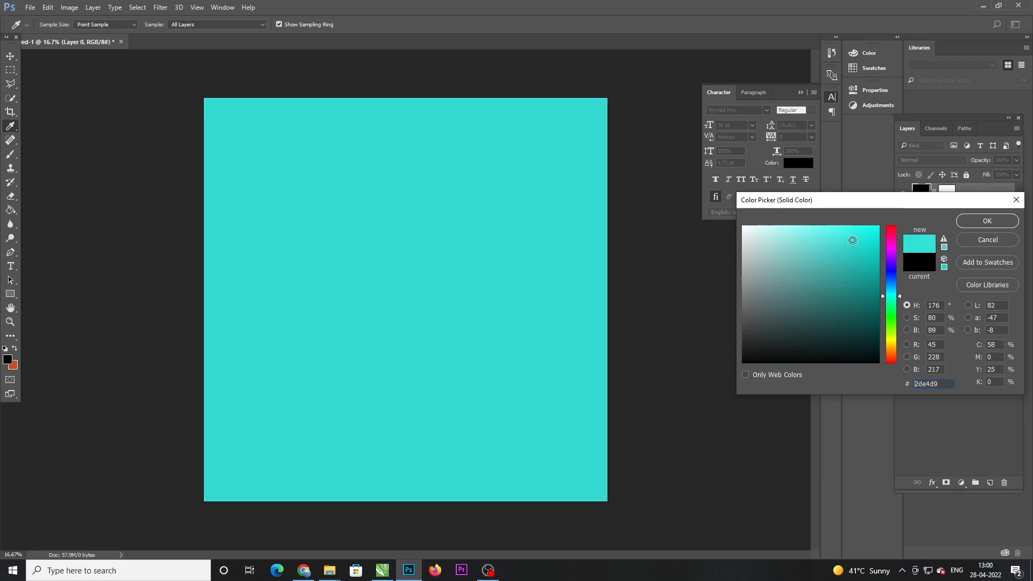
left_click(993, 222)
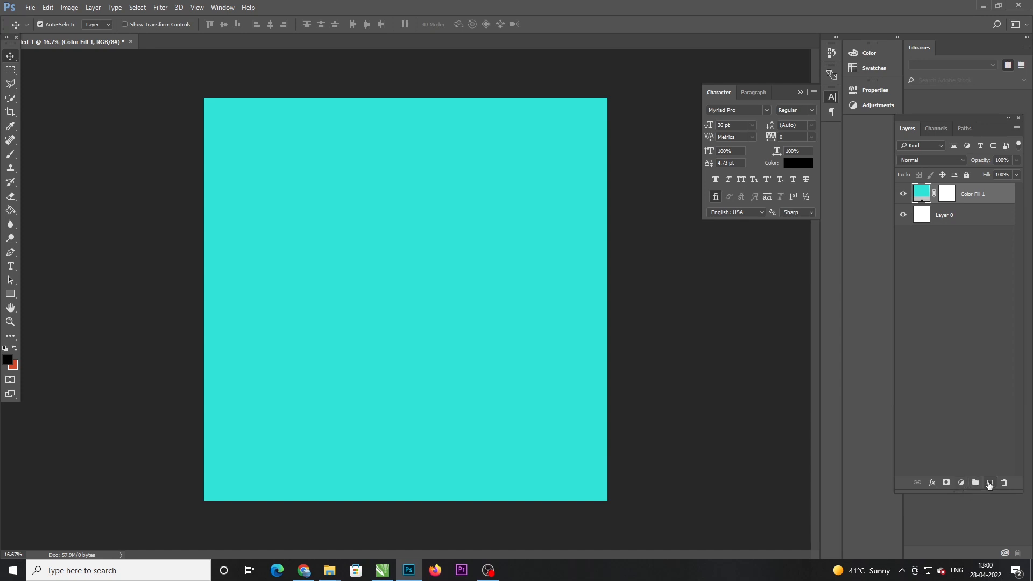
Create an empty layer above the color fill and set the Brush's foreground color to white
left_click(990, 484)
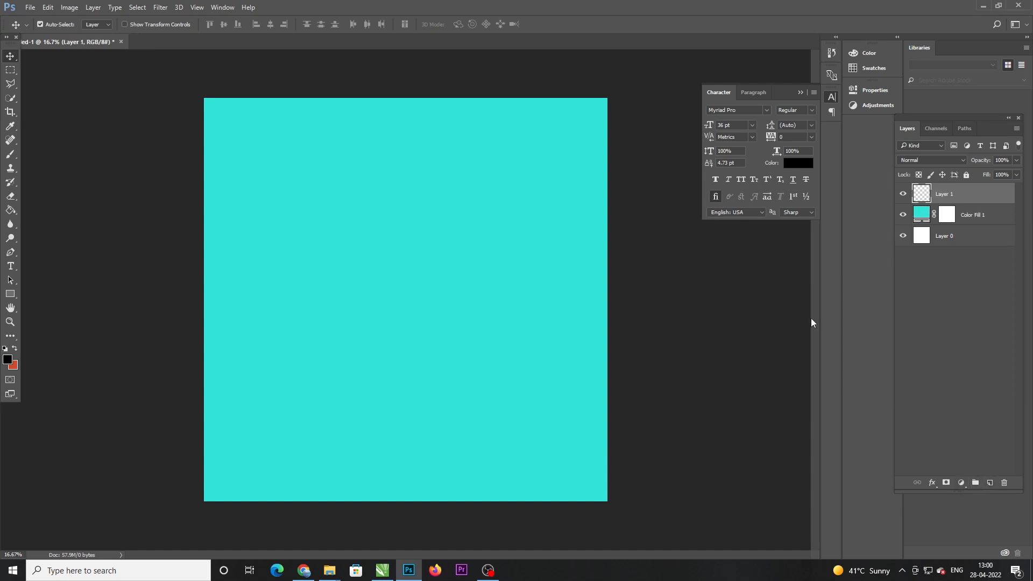
key("b")
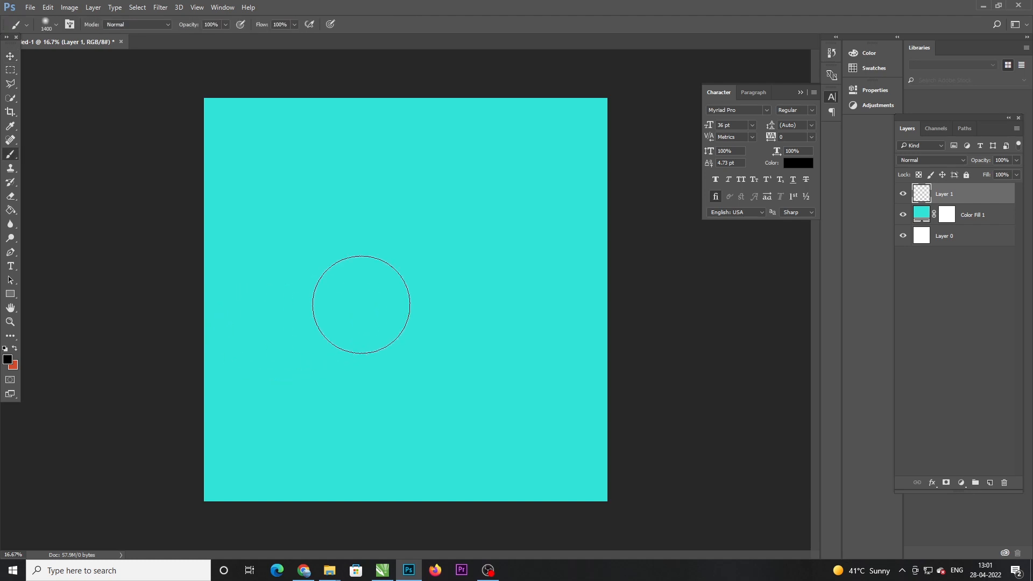
left_click(7, 359)
left_click_drag(775, 253, 743, 226)
key("Return")
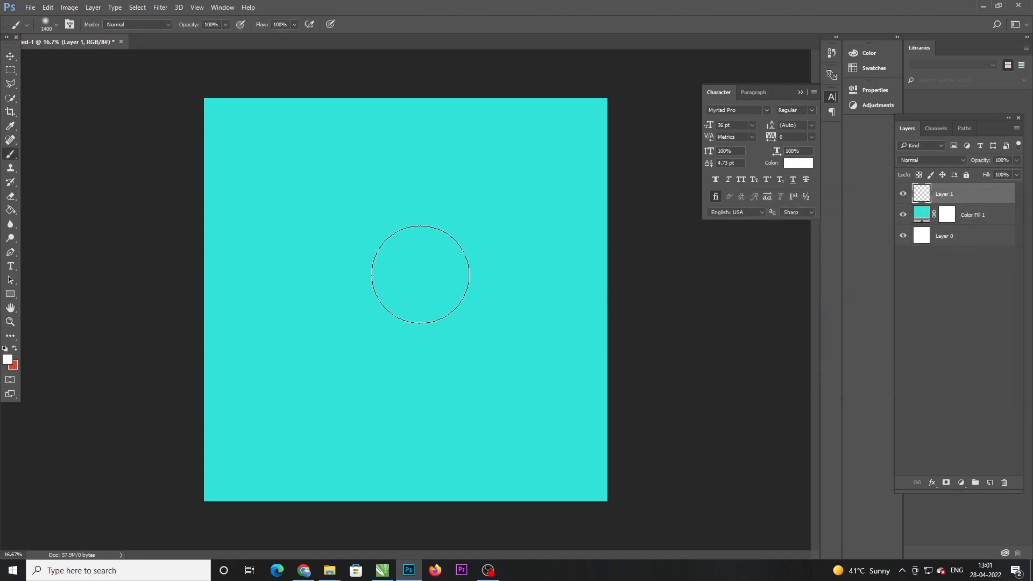
Try a soft white dab with a 5000 px brush at the canvas center, and delete that layer
key("bracketright")
left_click(51, 25)
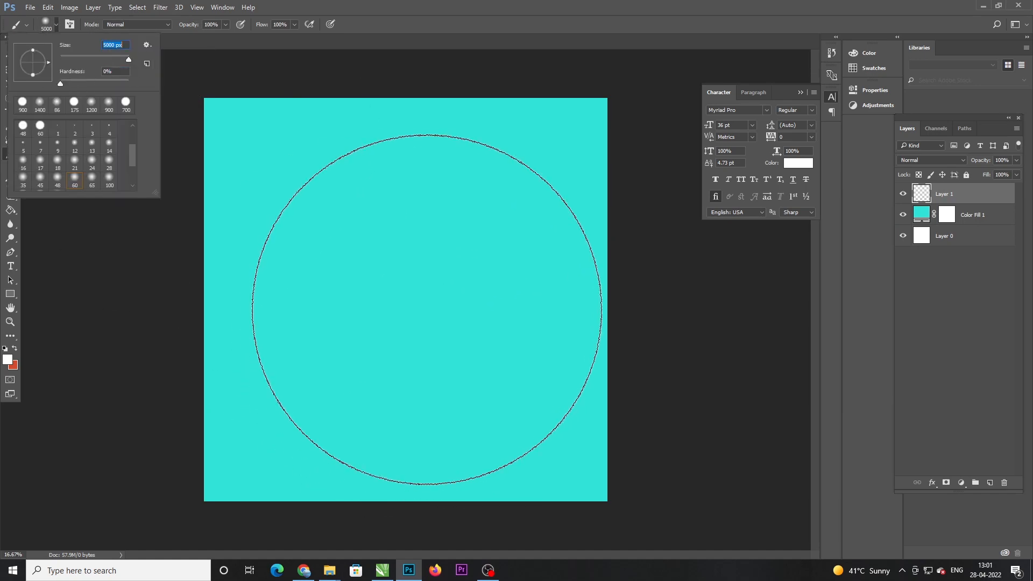
key("Return")
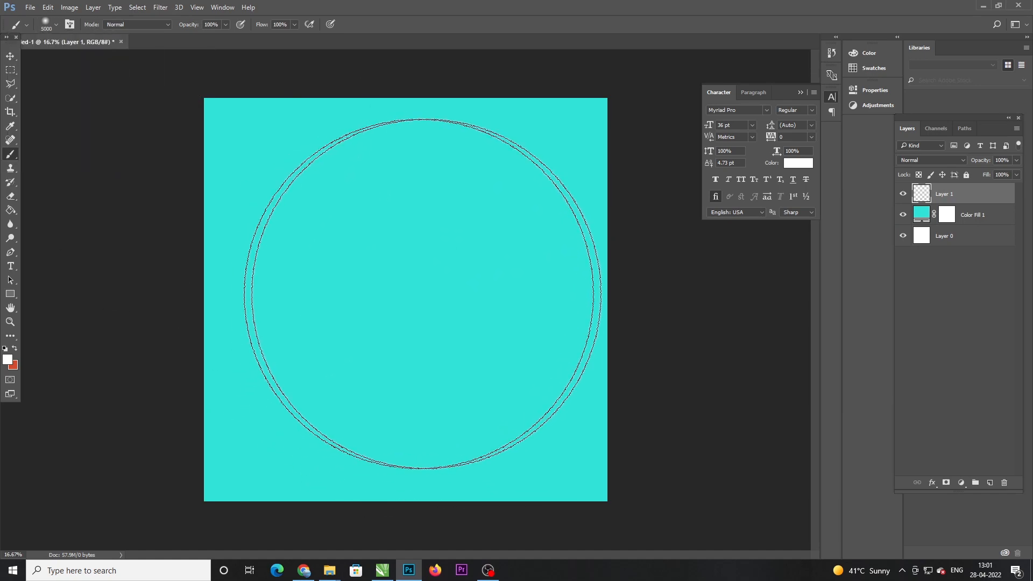
left_click(425, 296)
key("z")
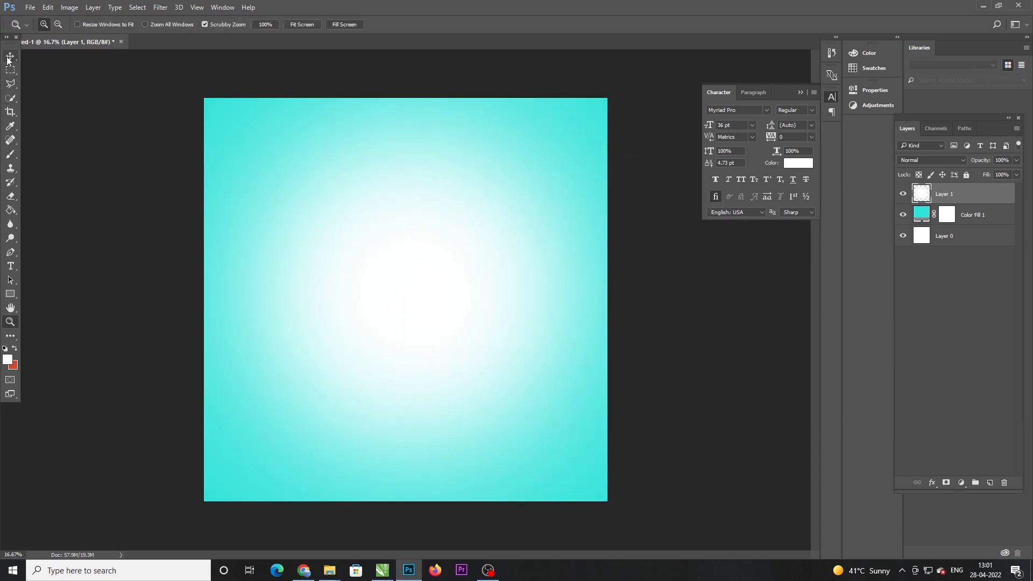
key("Delete")
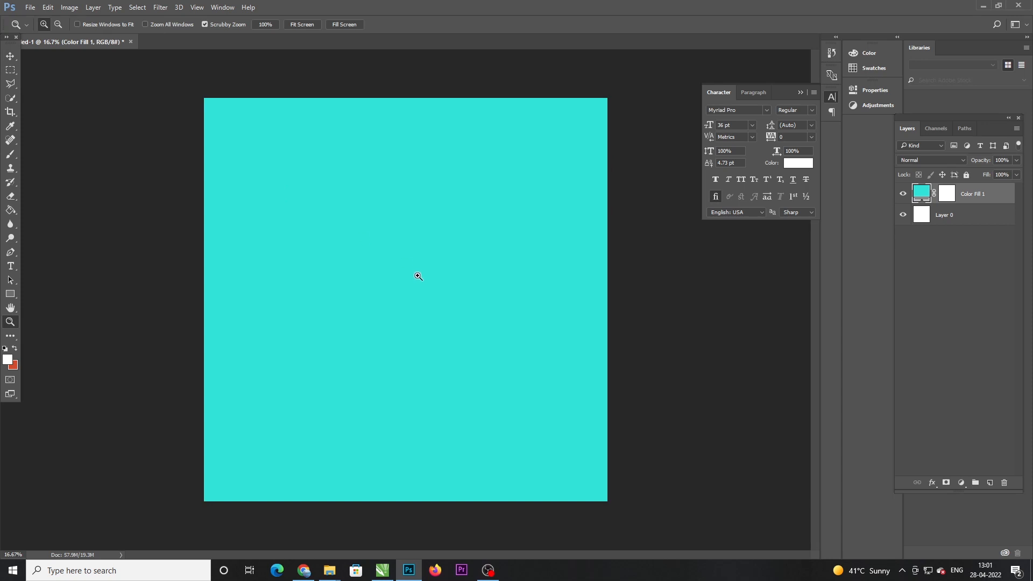
Paint one soft white dab of about 3800 px at the canvas center on a new layer, and lower that layer's opacity to 61%
key("b")
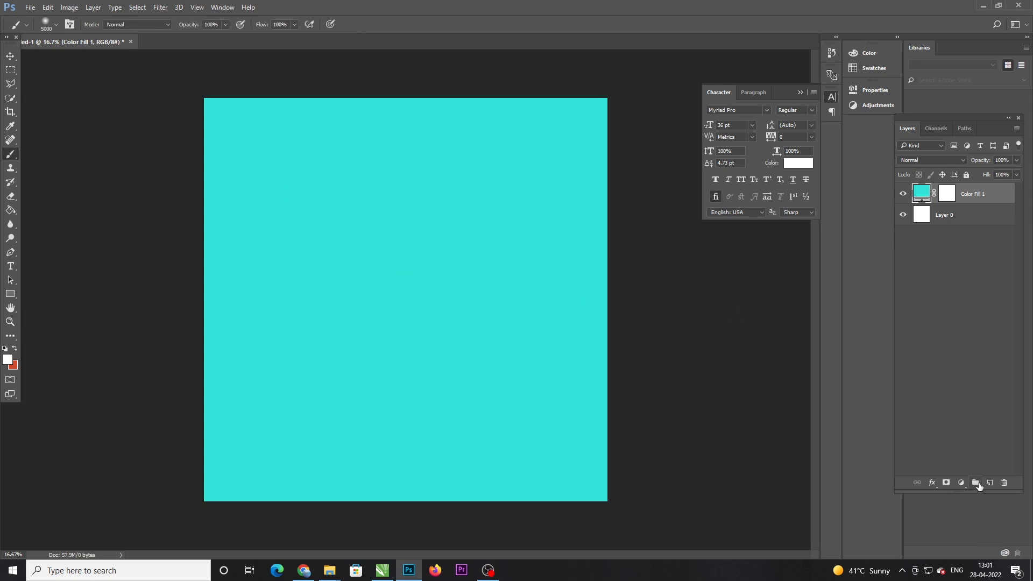
left_click(990, 483)
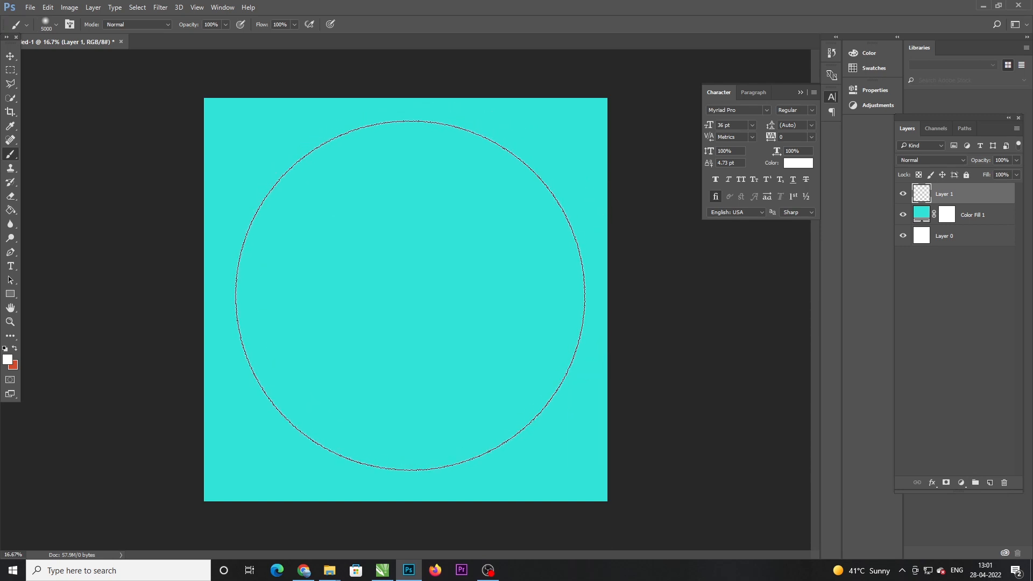
key("bracketleft")
key("bracketleft")
key("bracketleft")
key("bracketleft")
key("bracketleft")
key("bracketleft")
key("bracketleft")
key("bracketleft")
key("bracketleft")
key("bracketleft")
key("bracketleft")
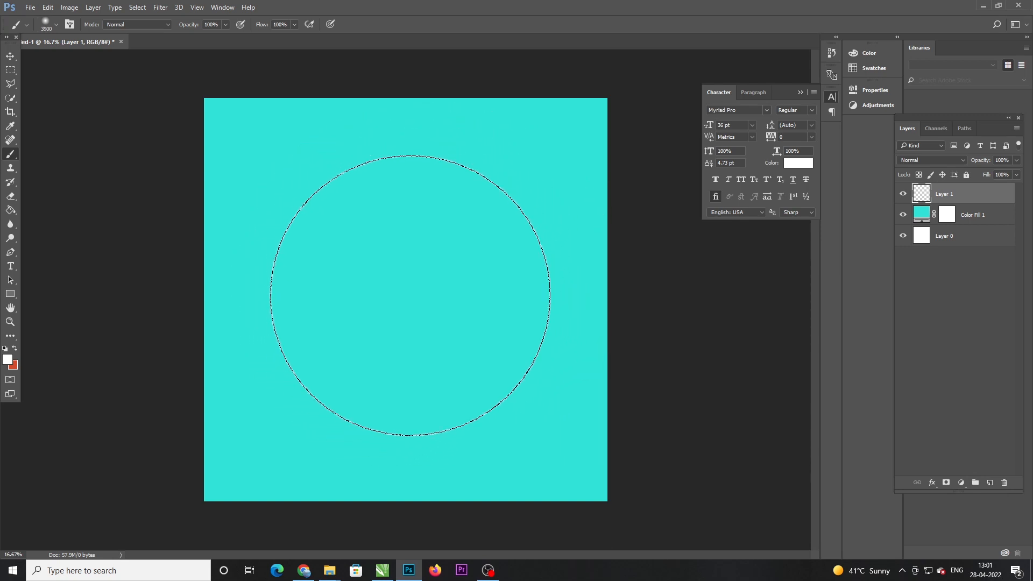
left_click(410, 296)
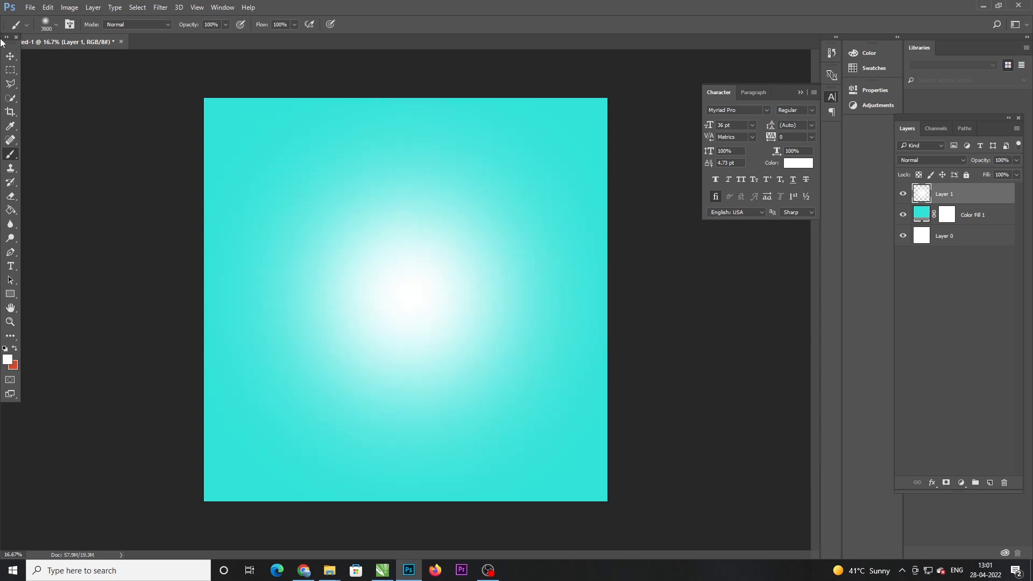
left_click(1017, 161)
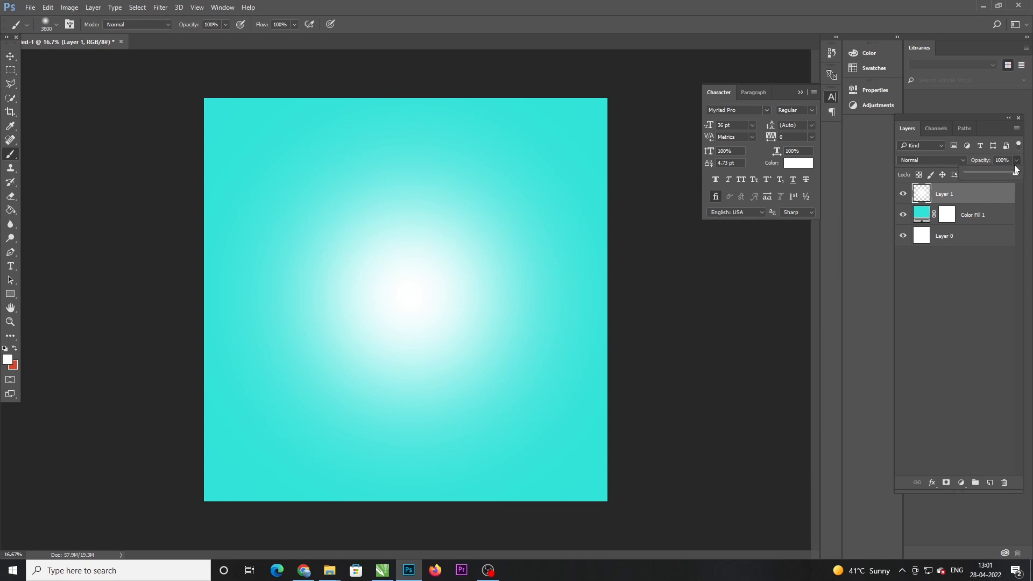
left_click_drag(1003, 175, 997, 175)
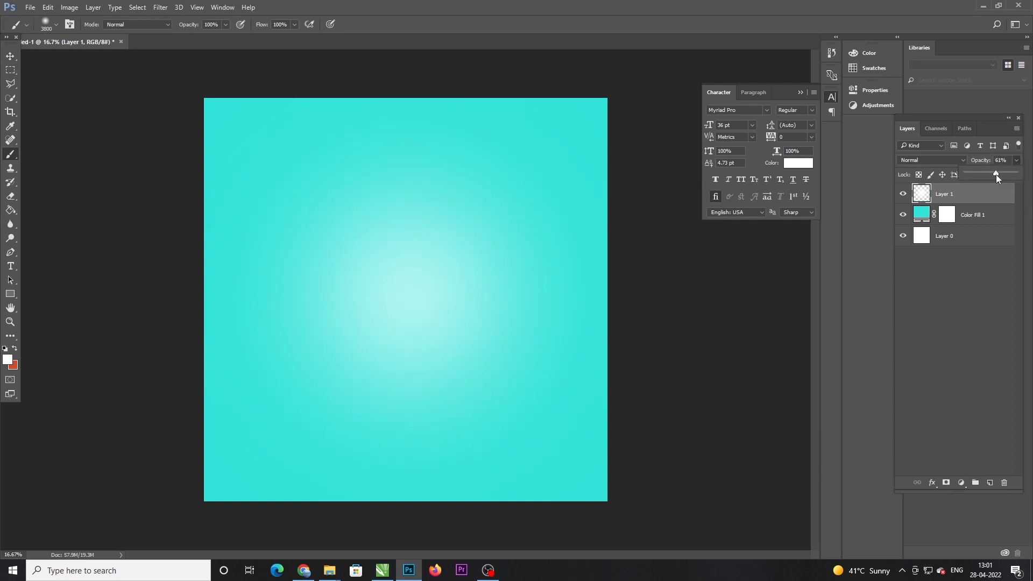
Recolor the Color Fill 1 layer to a slightly darker teal
double_click(923, 221)
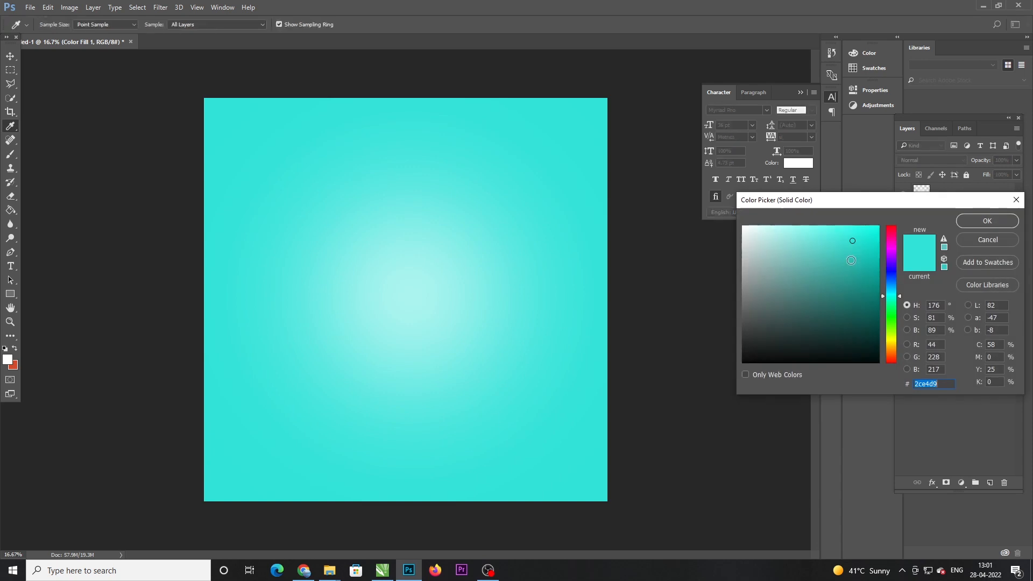
left_click(861, 257)
left_click(884, 299)
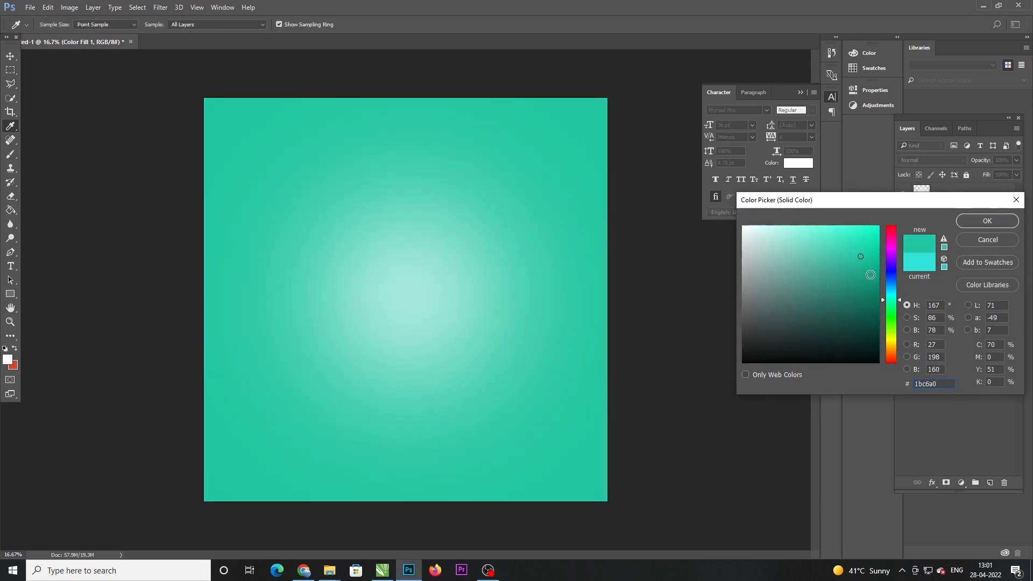
left_click(883, 298)
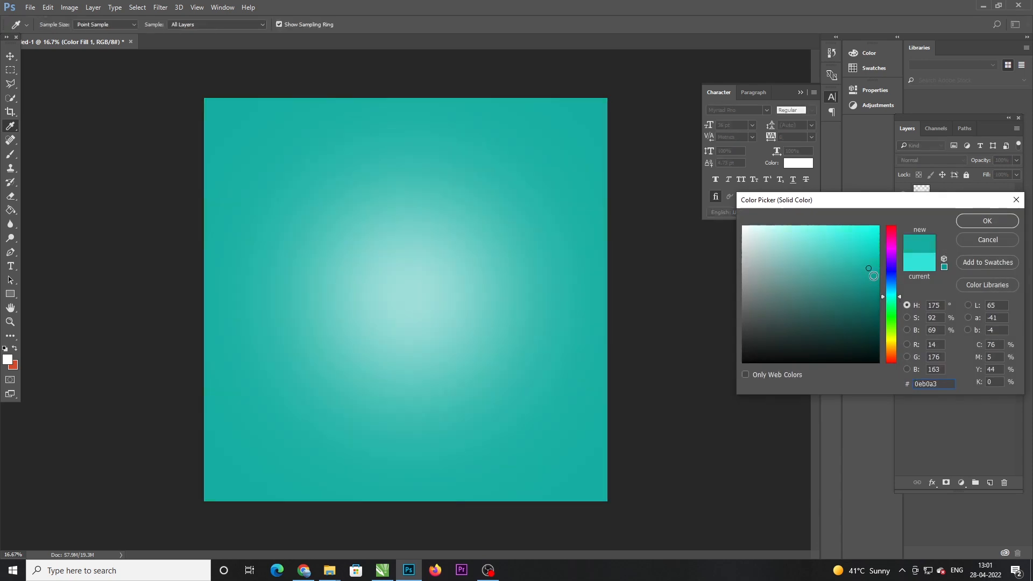
left_click(868, 266)
left_click_drag(866, 266, 857, 256)
left_click(883, 295)
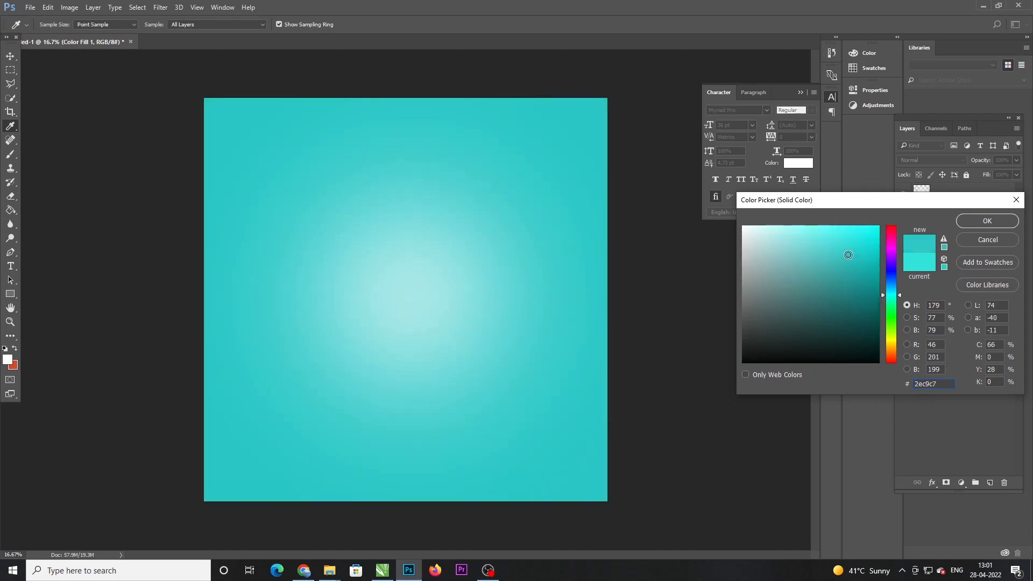
left_click(883, 296)
left_click(988, 222)
key("b")
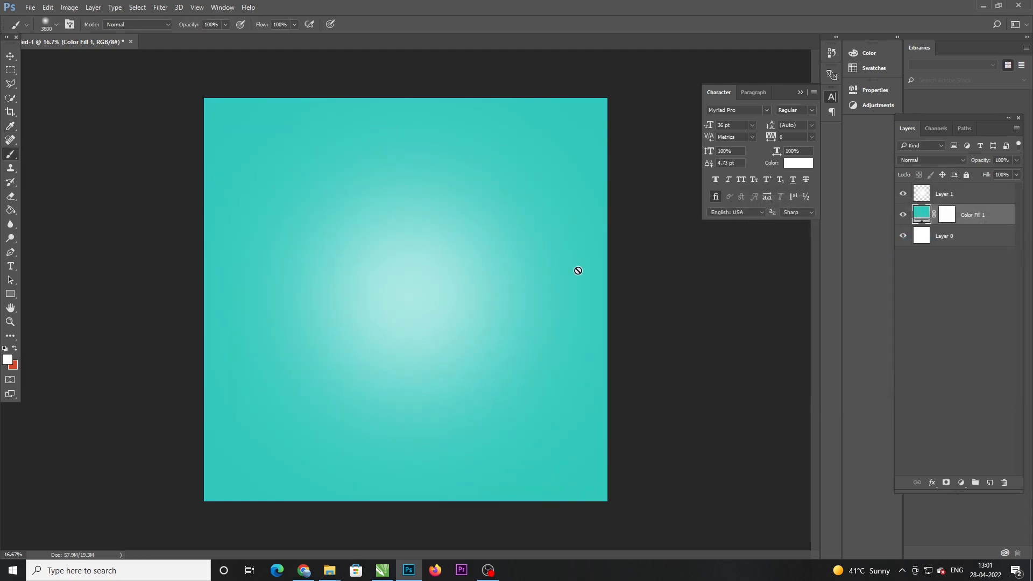
Raise the opacity of the white glow on Layer 1 to 85%
left_click(10, 56)
left_click(311, 286)
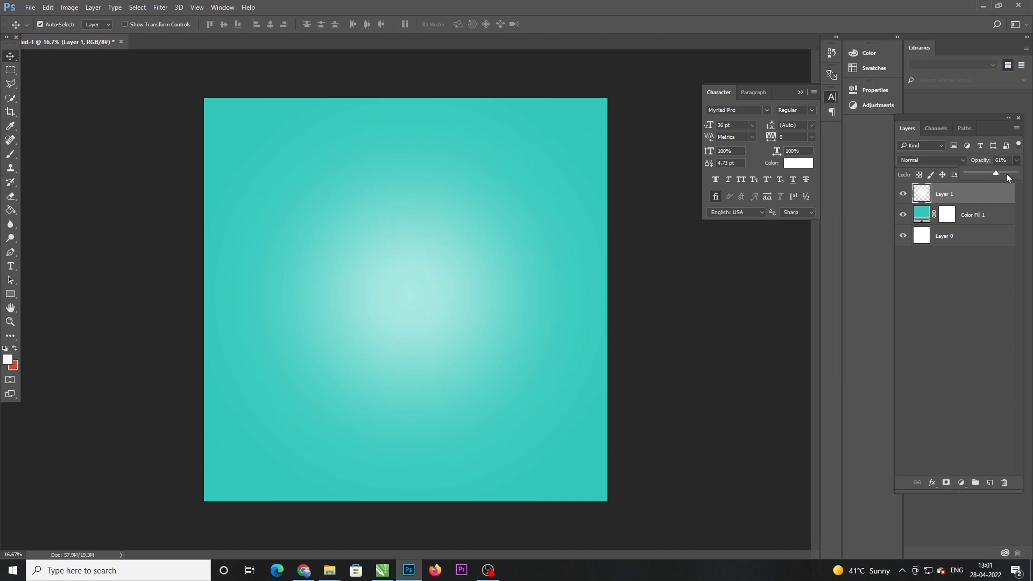
left_click_drag(999, 173, 1017, 174)
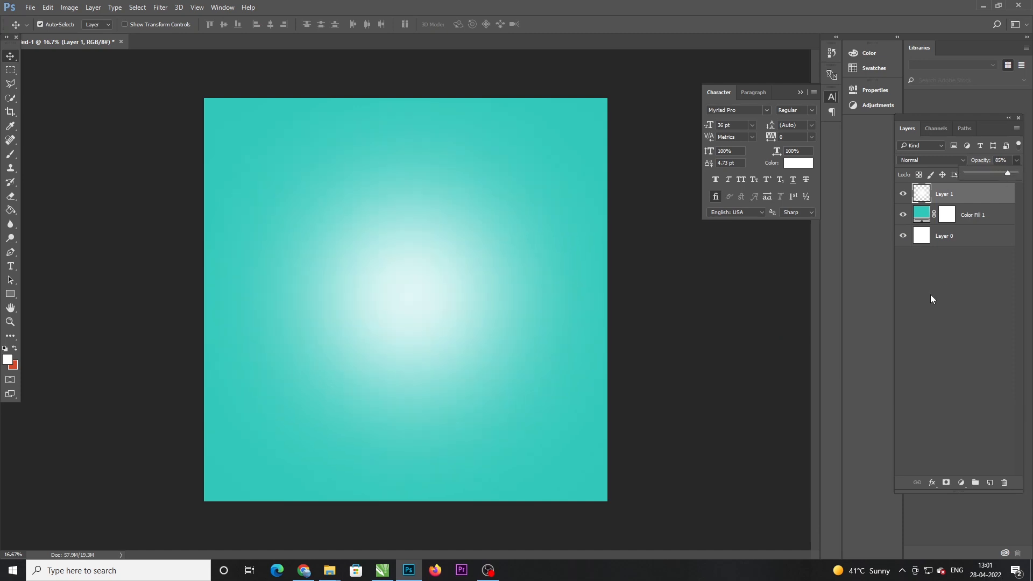
left_click(931, 295)
Scale the white glow on Layer 1 up to 102.80% about its center with Free Transform
left_click(436, 316)
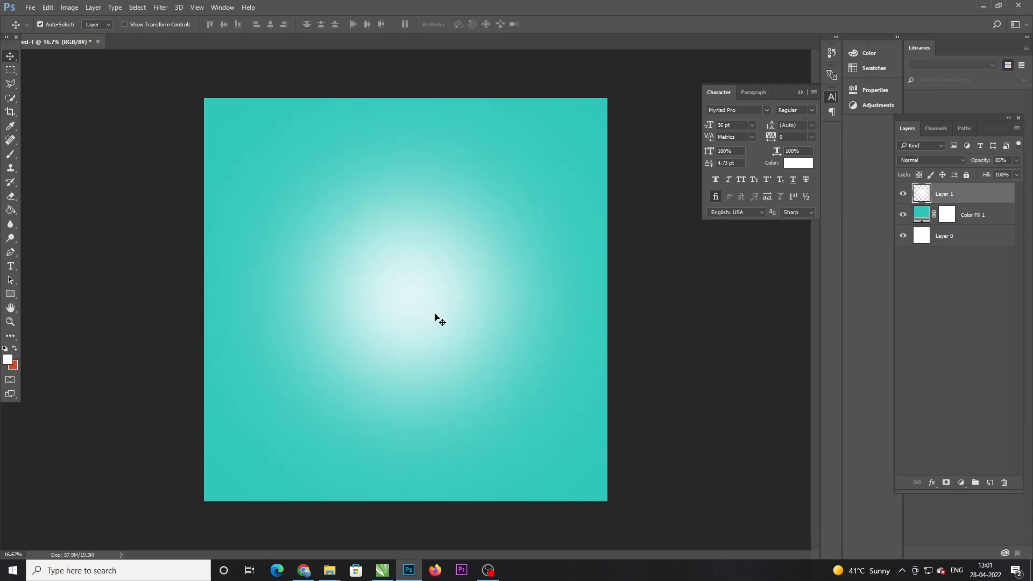
key("ctrl+t")
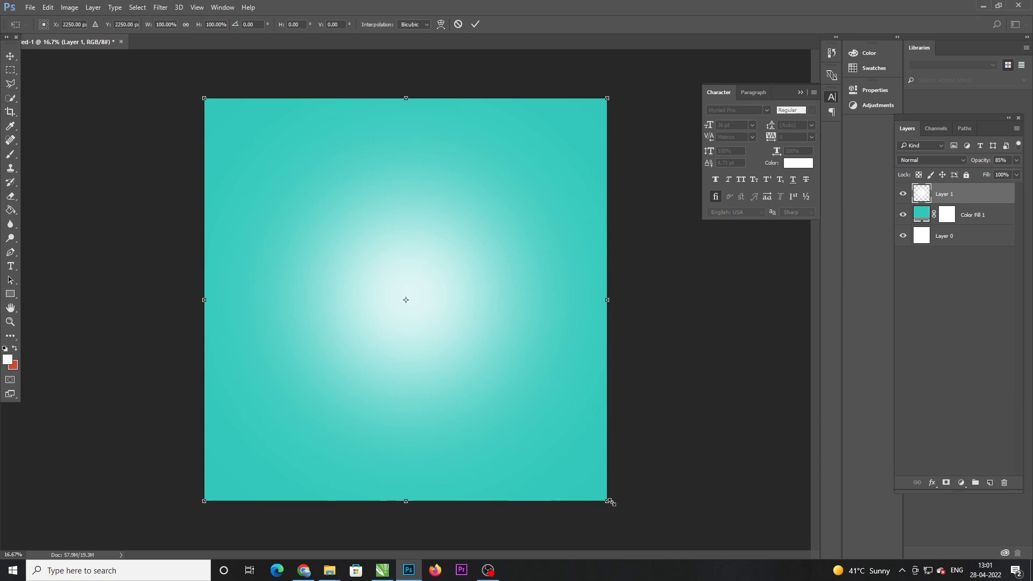
left_click_drag(611, 502, 617, 508)
key("Return")
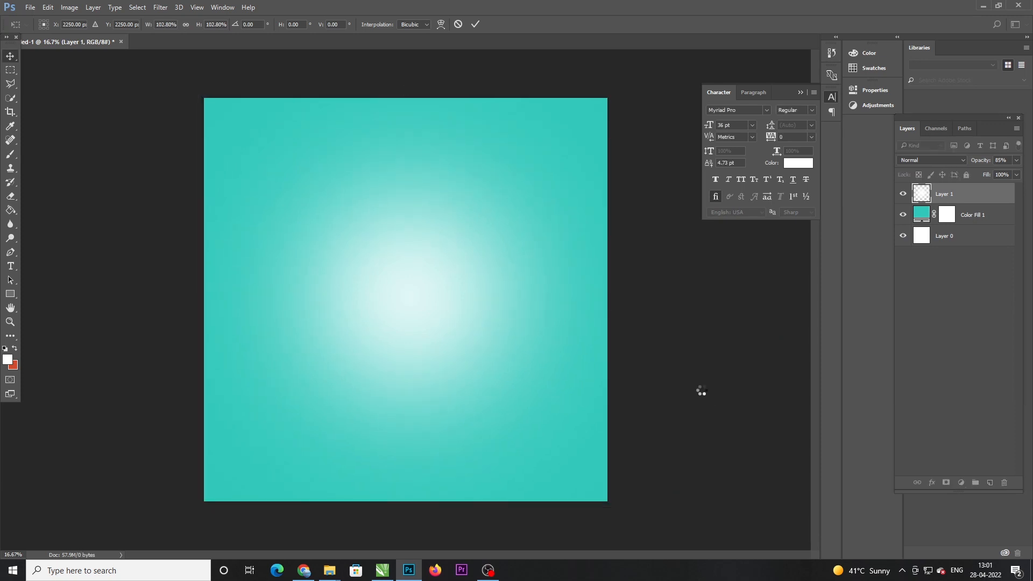
Place the smartphone image "m" from folder "f" at the center of the canvas as a new layer
mouse_move(329, 569)
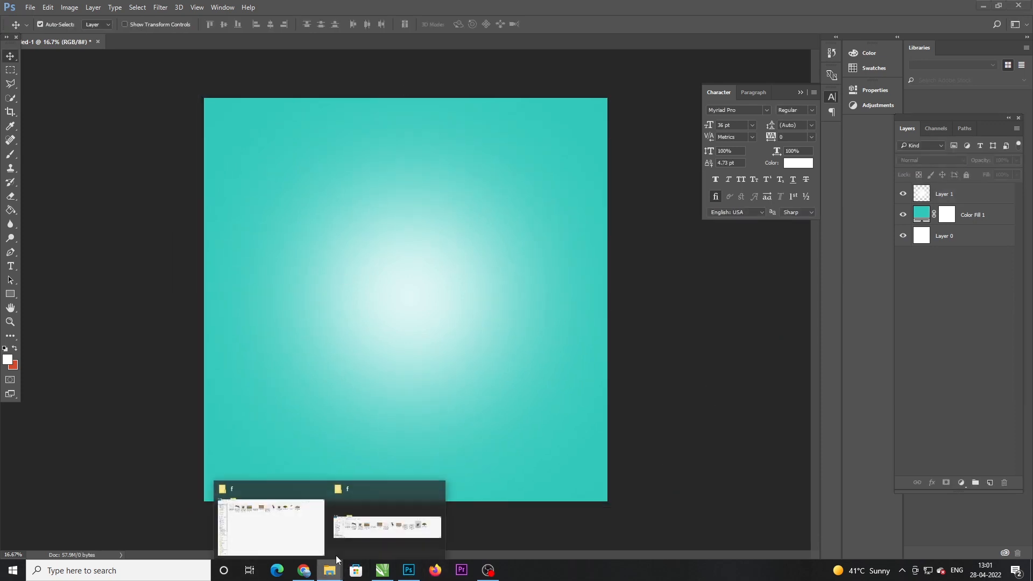
left_click(283, 534)
left_click_drag(539, 83, 425, 319)
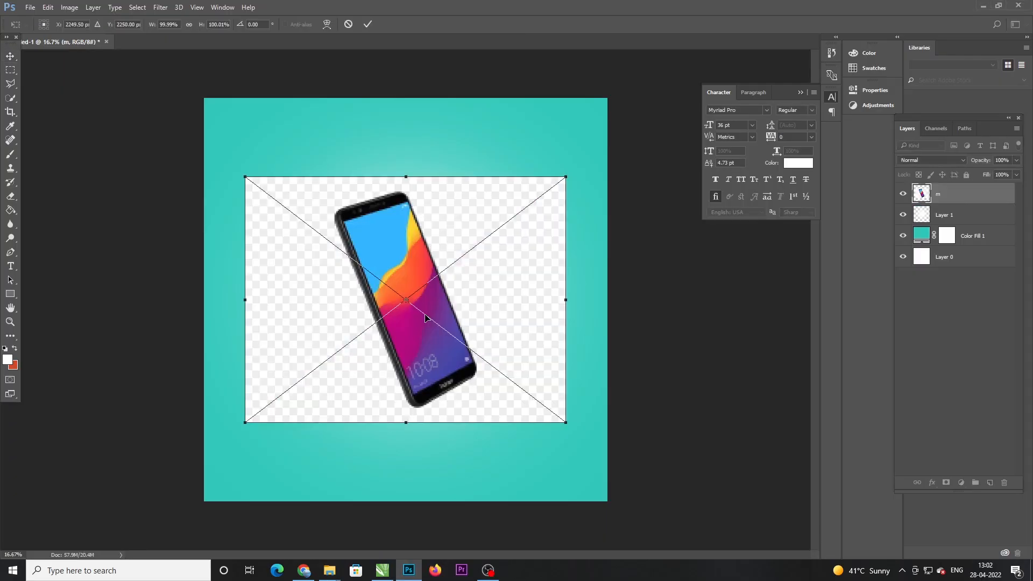
key("Return")
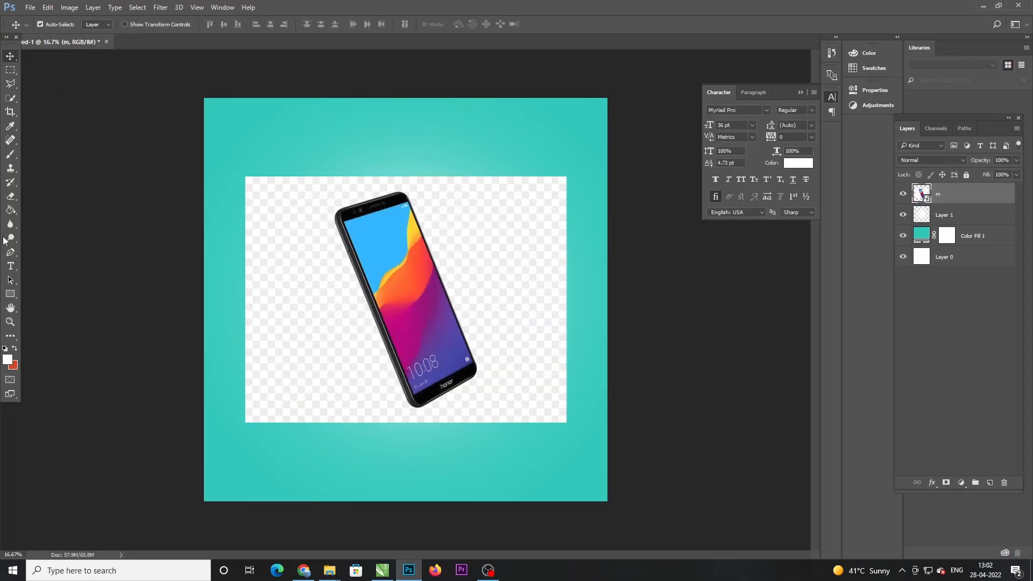
Rasterize the phone layer "m" and erase the checkered background around the phone with the Magic Eraser Tool
left_click(11, 198)
right_click(12, 198)
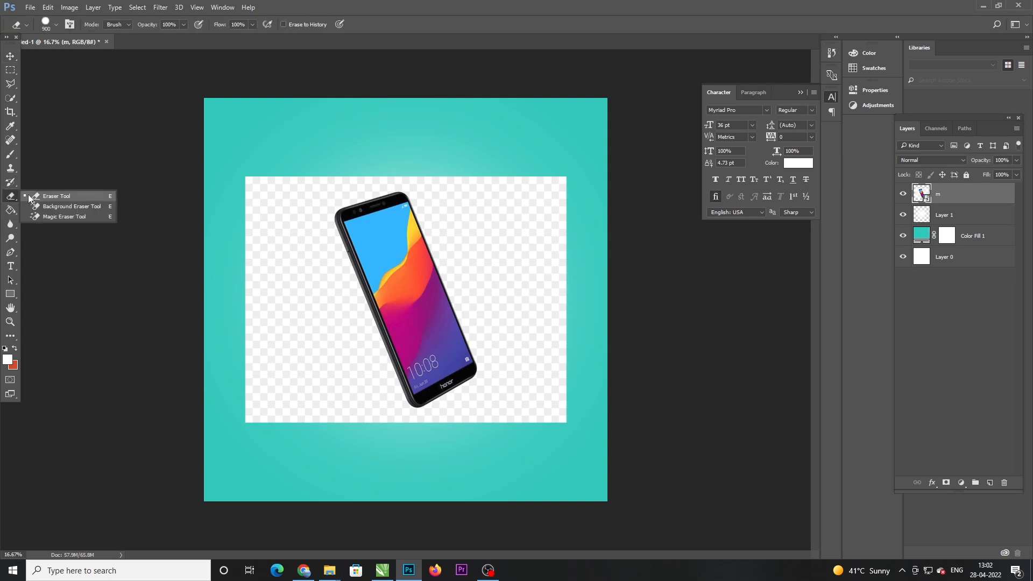
left_click(64, 218)
left_click(367, 366)
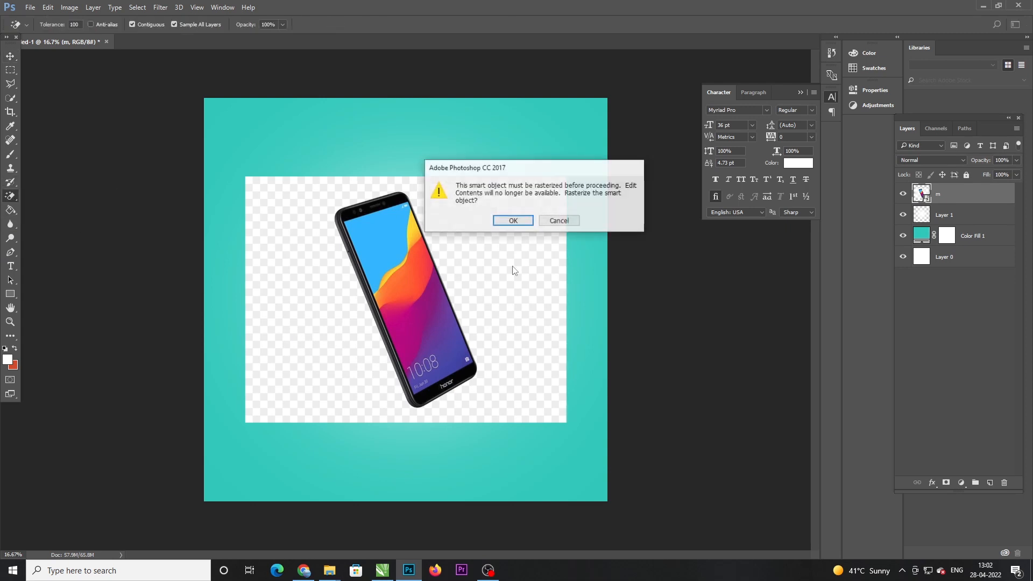
left_click(522, 219)
left_click(339, 337)
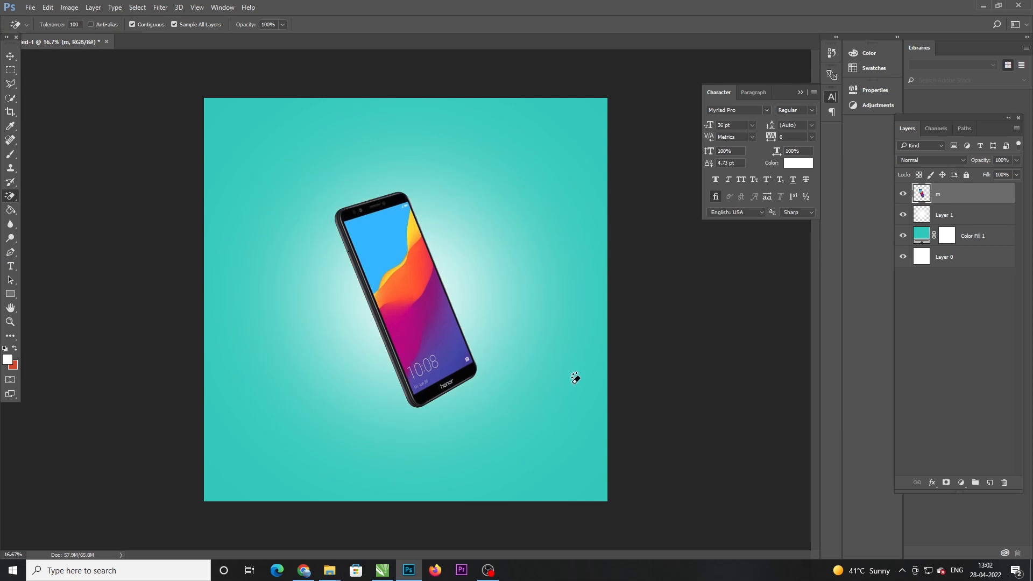
Scale the phone up to about 124.5% around its center with Free Transform
left_click(11, 56)
key("ctrl+t")
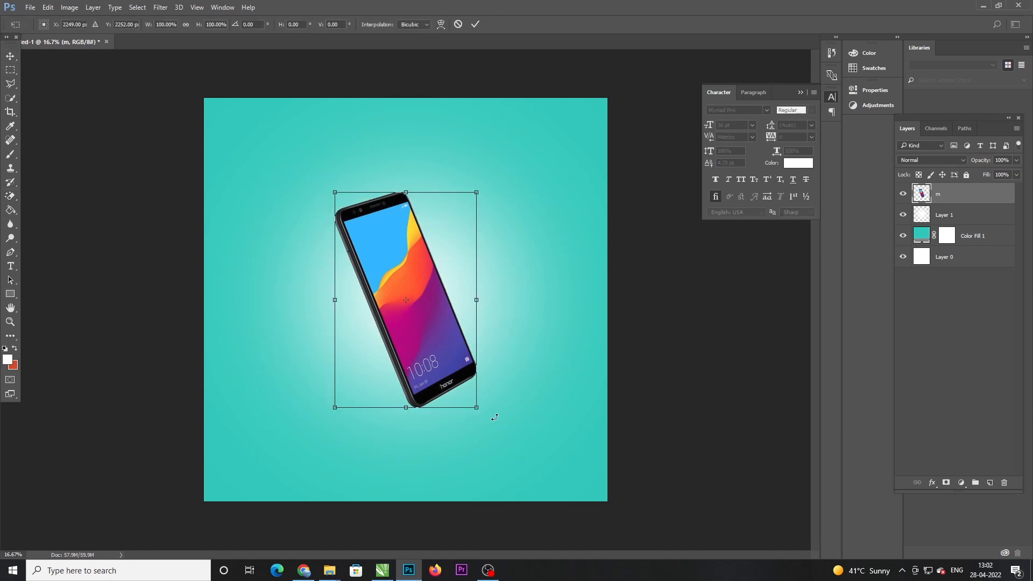
left_click_drag(477, 411, 494, 434)
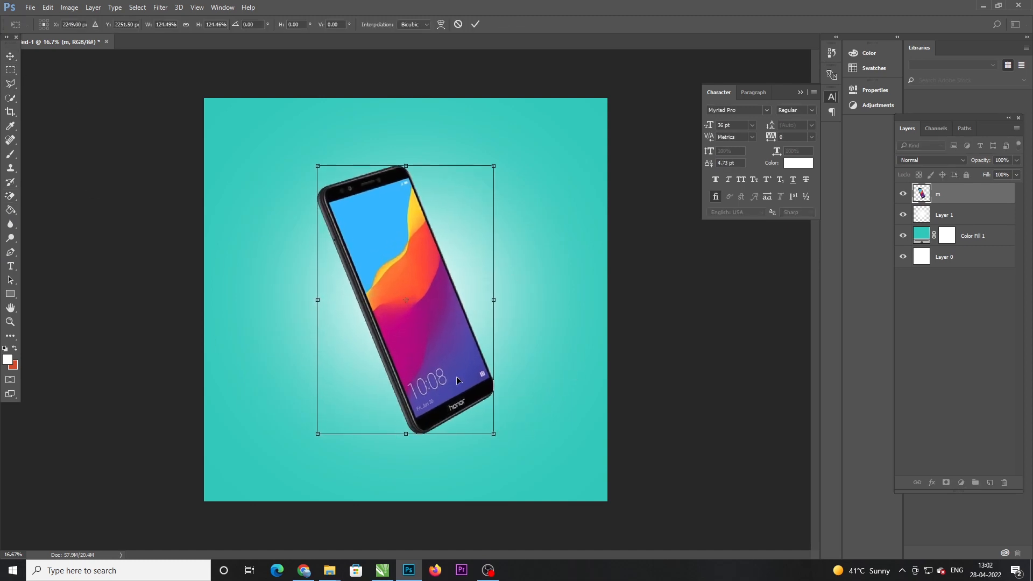
key("Return")
Draw a white rectangle about 1124 by 1976 px over the phone and center it horizontally on the canvas at about X 1688, Y 1192 px
key("ctrl+plus")
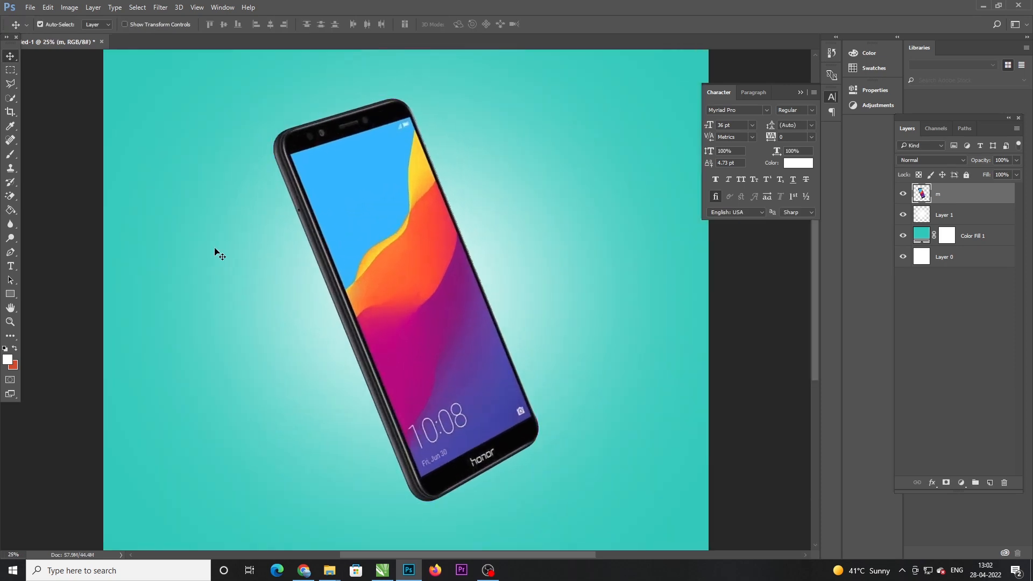
right_click(10, 294)
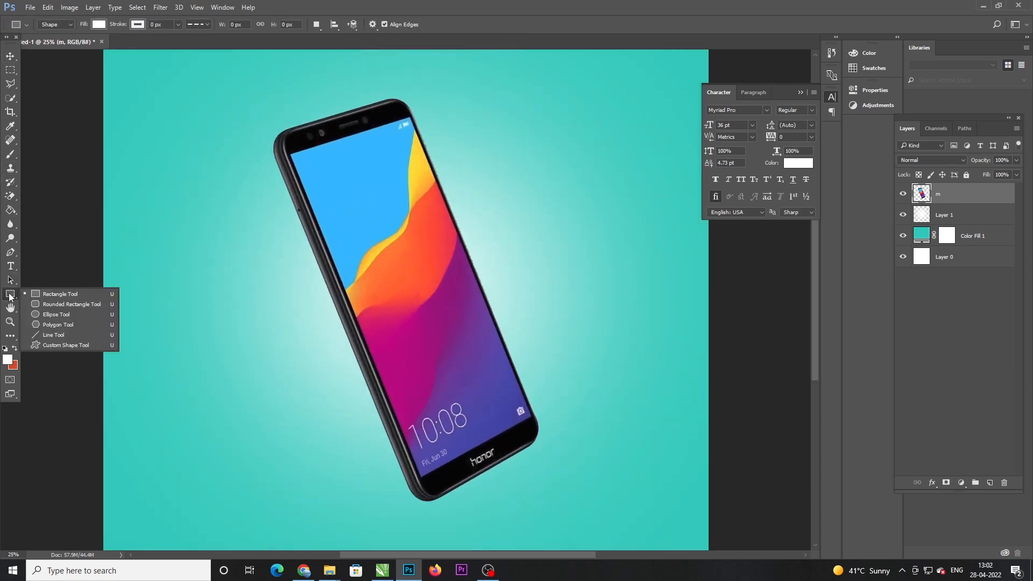
left_click(57, 293)
mouse_move(337, 145)
left_mouse_down()
mouse_move(490, 377)
mouse_move(489, 410)
left_mouse_up()
key("v")
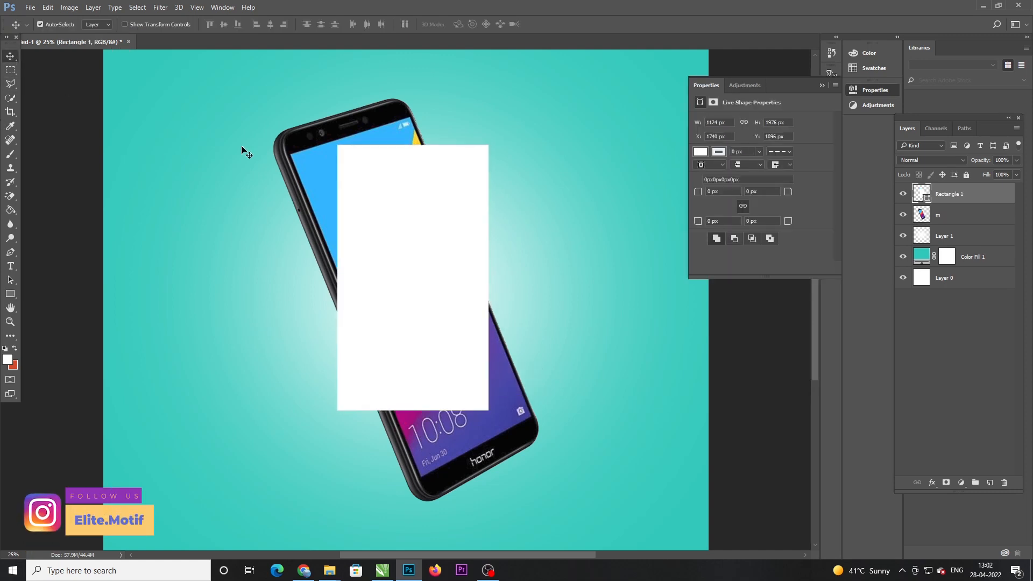
left_click_drag(405, 240, 398, 253)
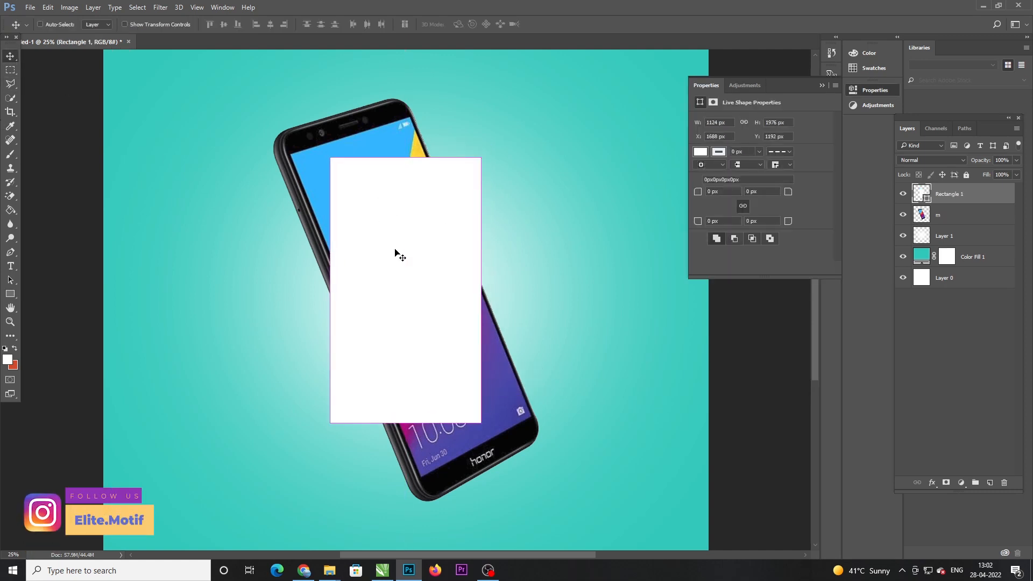
Distort the white rectangle so its two upper corners match the upper corners of the phone's screen
key("ctrl+t")
right_click(397, 251)
left_click(425, 308)
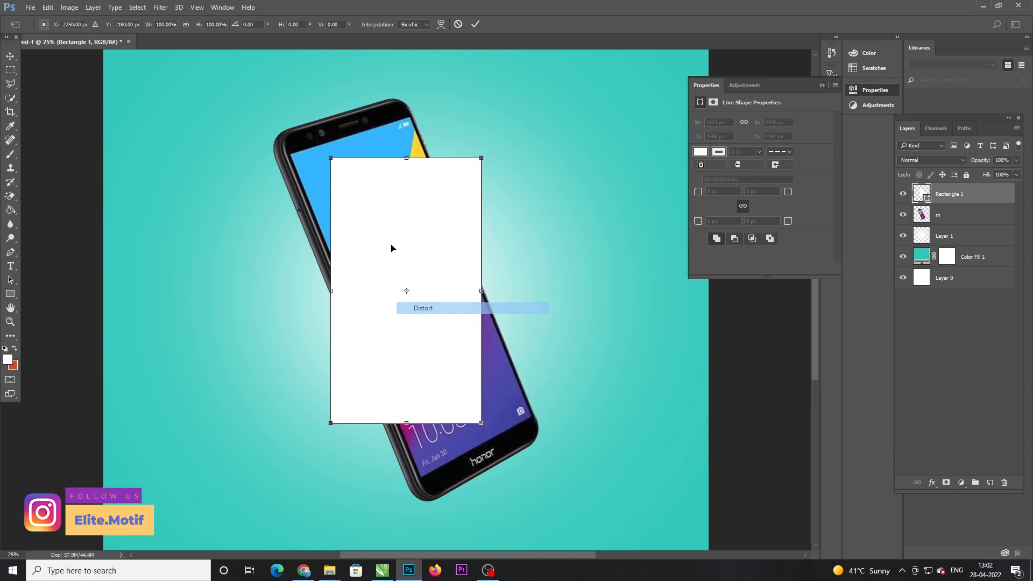
key("ctrl+plus")
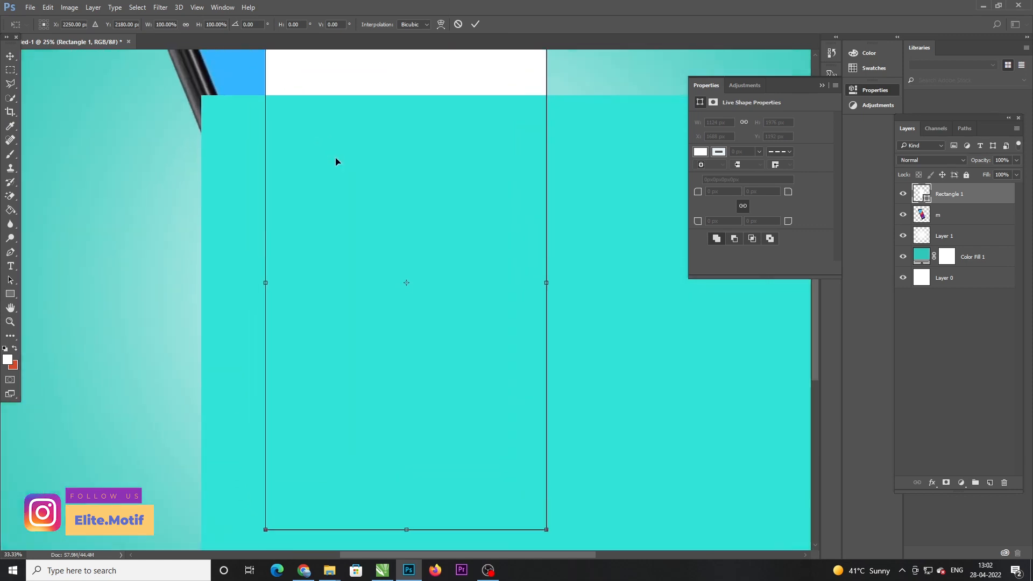
left_click_drag(343, 161, 375, 407)
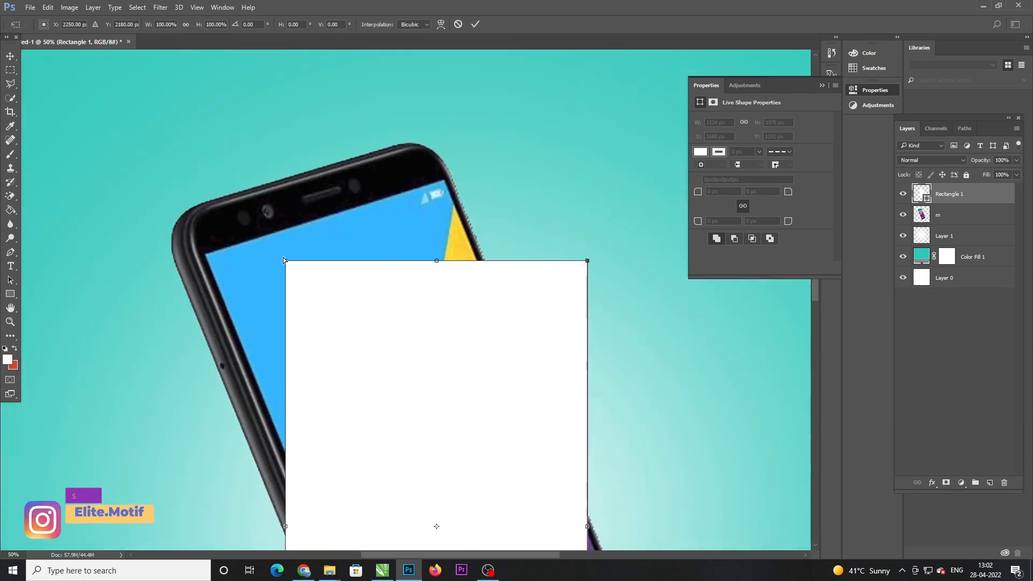
left_click_drag(286, 264, 205, 254)
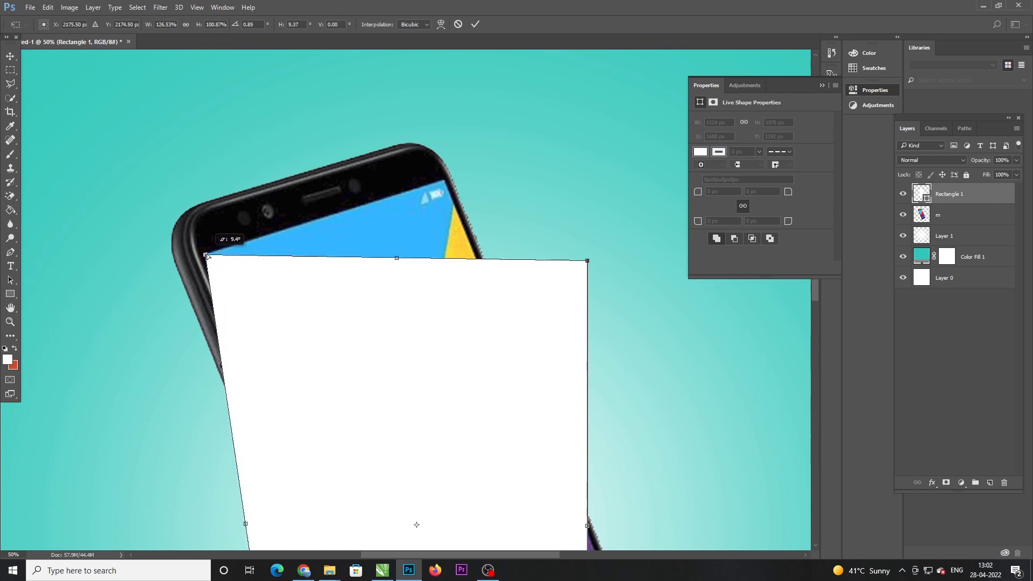
left_click_drag(587, 261, 447, 179)
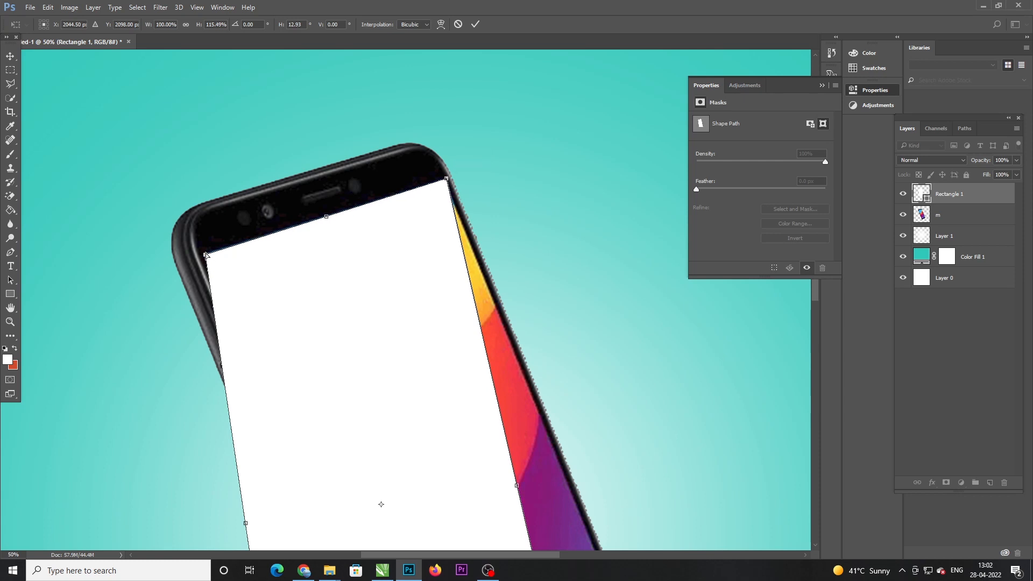
left_click_drag(205, 254, 206, 254)
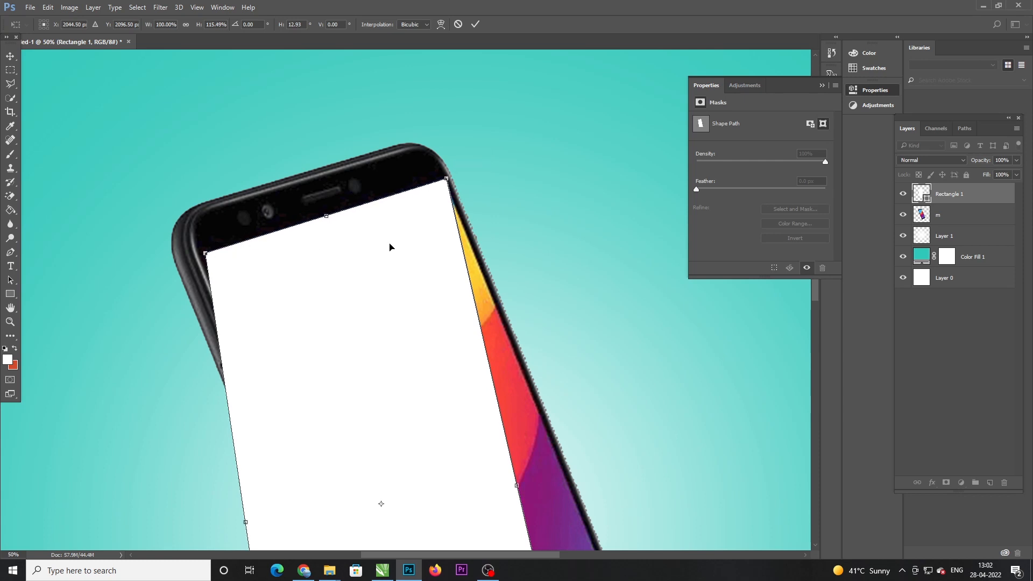
Fit the white rectangle's two lower corners to the lower corners of the phone's screen and apply the distortion
scroll(439, 253, "down", 2)
scroll(439, 253, "down", 10)
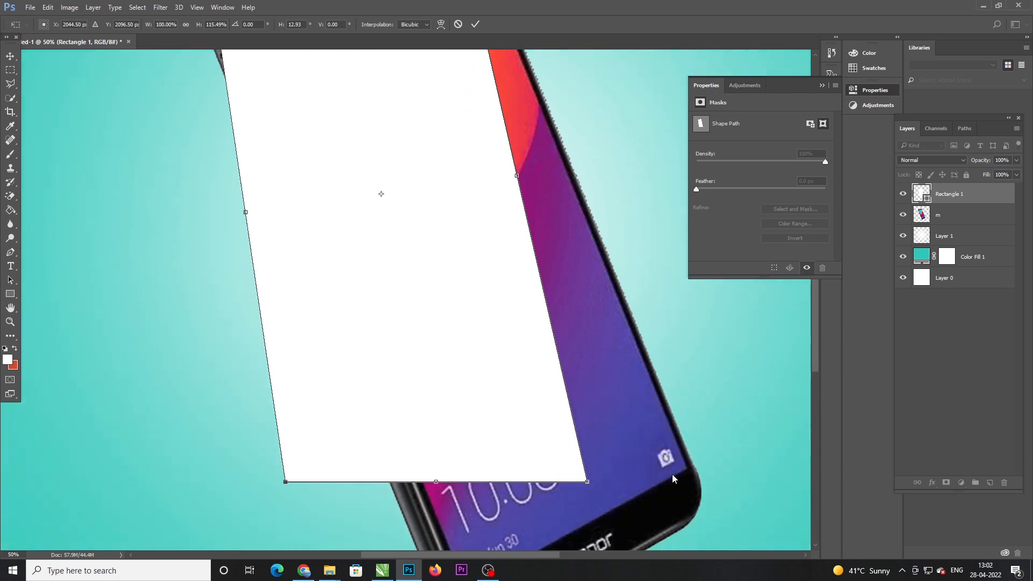
left_click_drag(588, 482, 692, 471)
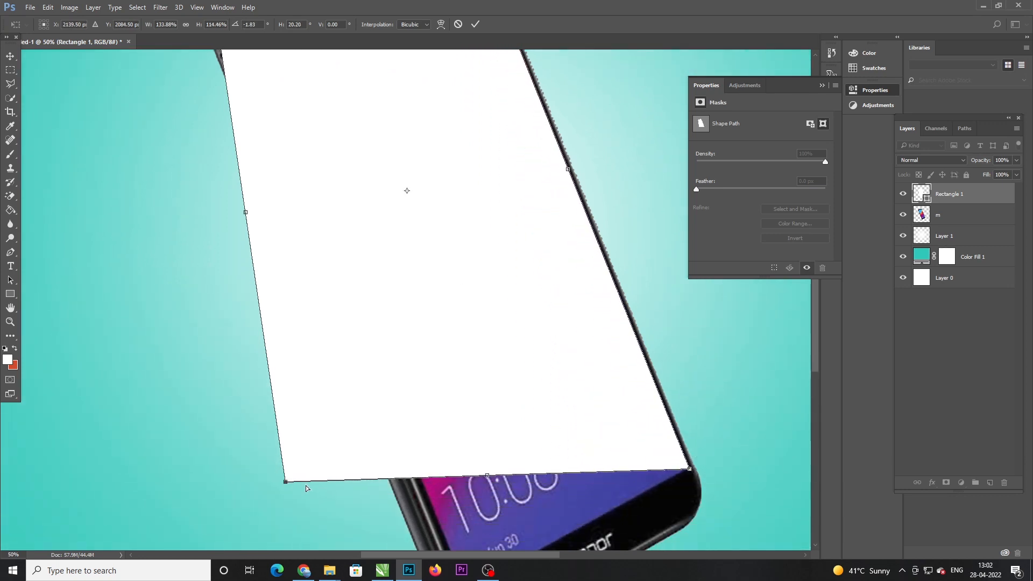
scroll(344, 474, "down", 2)
left_click_drag(285, 440, 448, 531)
scroll(457, 397, "down", 3)
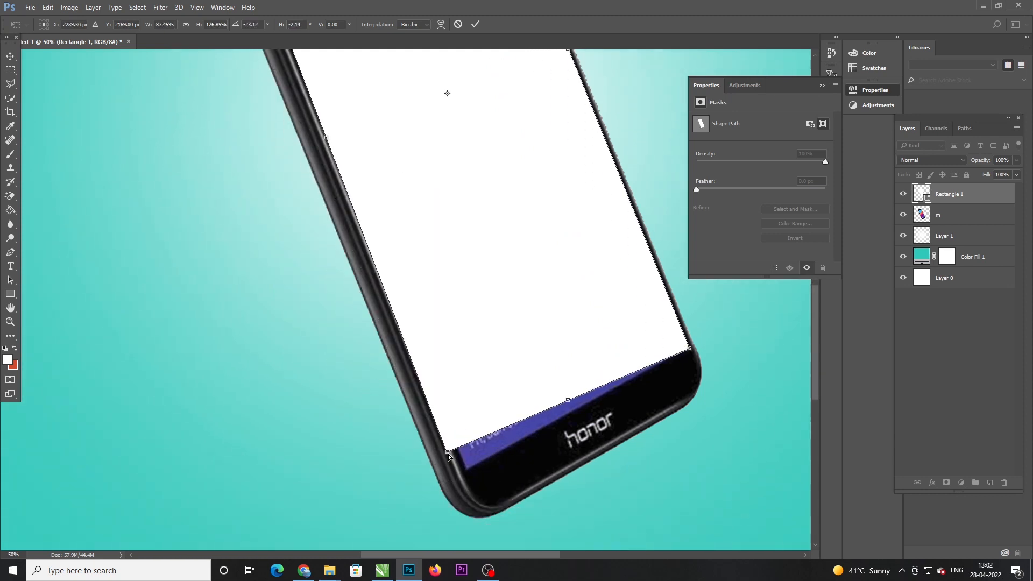
left_click_drag(450, 457, 470, 476)
key("Return")
key("ctrl+minus")
key("ctrl+minus")
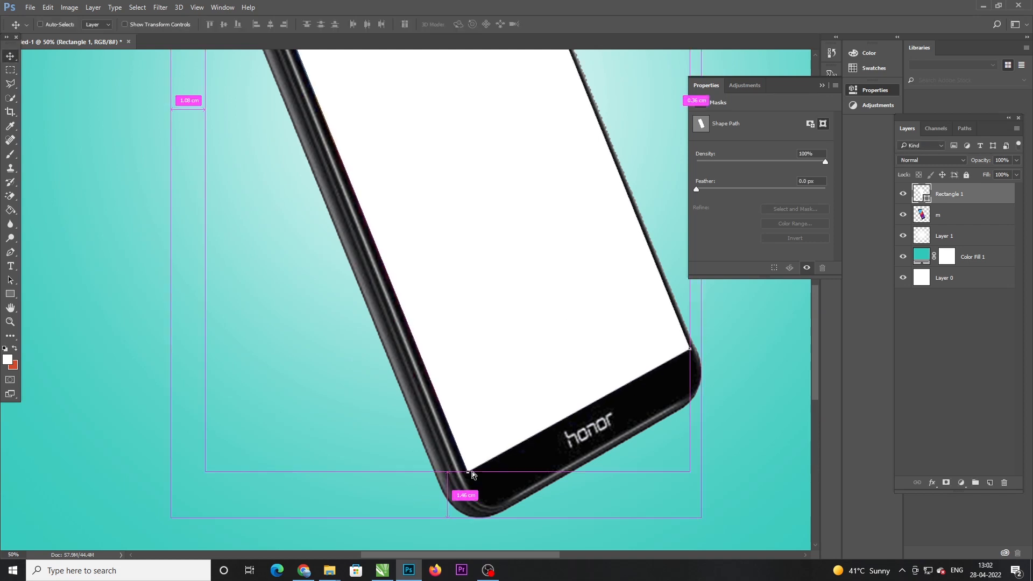
key("ctrl+minus")
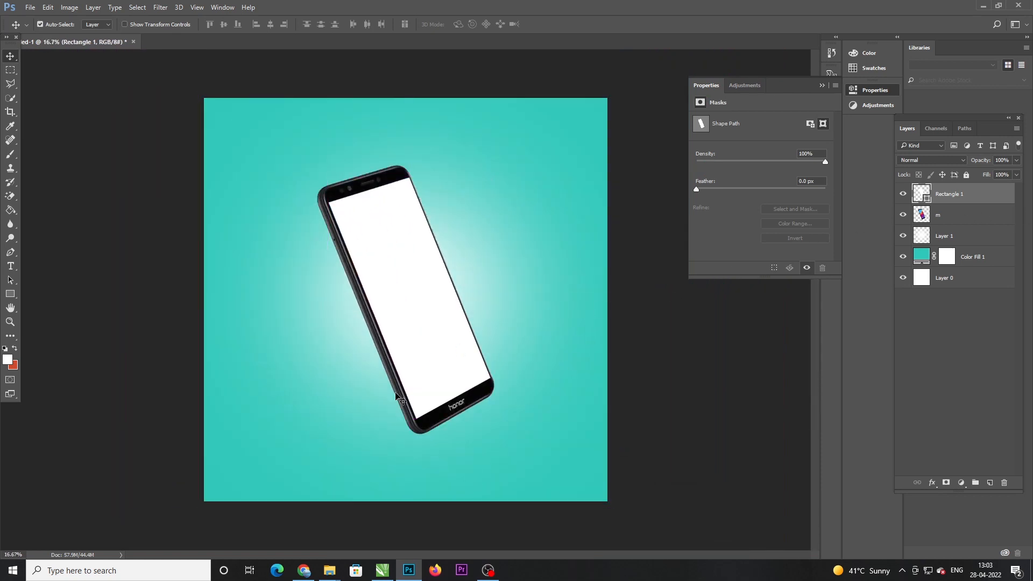
Place the "beautiful-landscape-gobi-desert-mongolia" image enlarged to about 388% and clip it to the Rectangle 1 layer
left_click(321, 555)
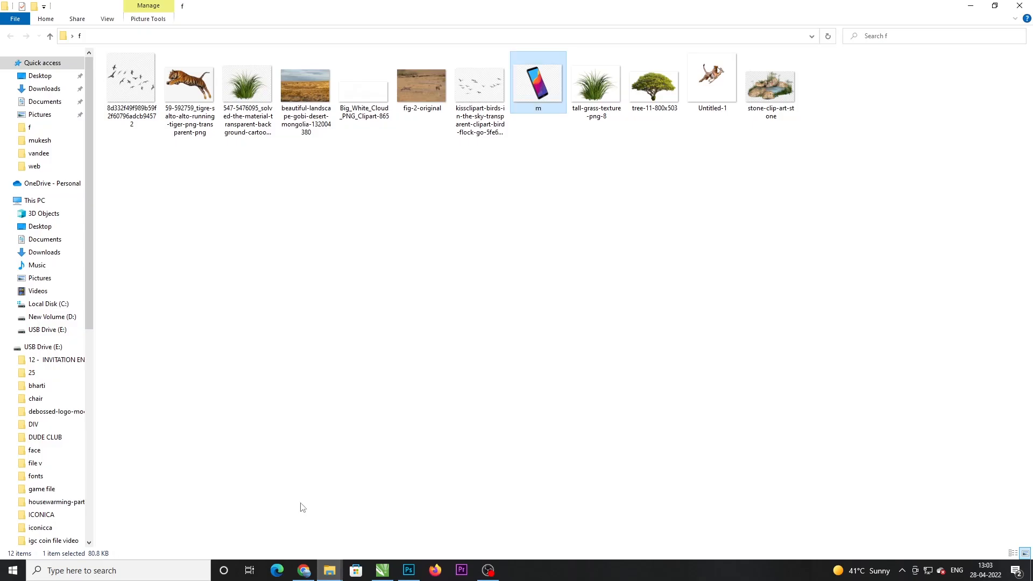
left_click(421, 82)
left_click_drag(323, 100, 492, 272)
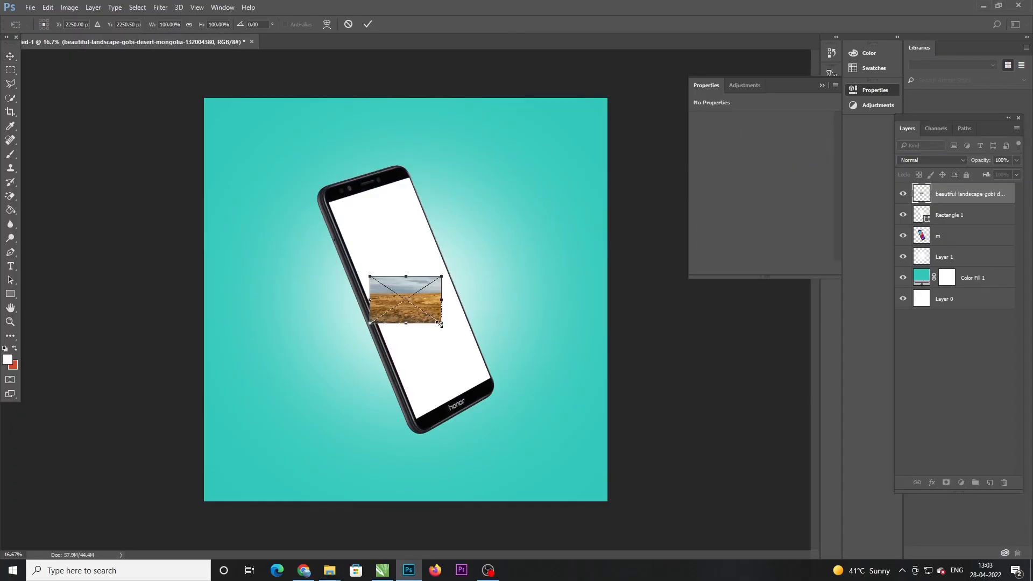
left_click_drag(441, 324, 532, 414)
key("Return")
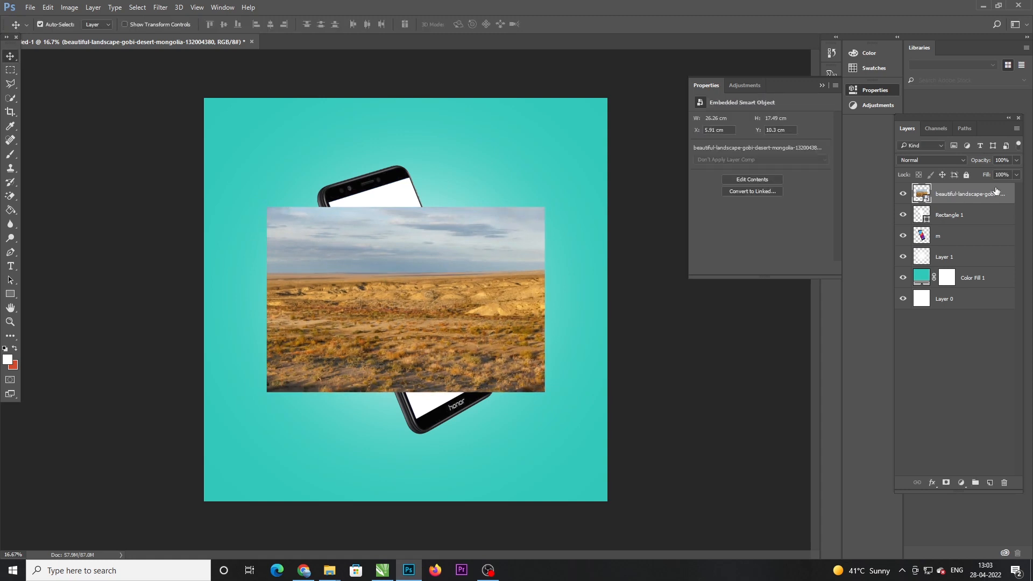
right_click(996, 191)
left_click(900, 293)
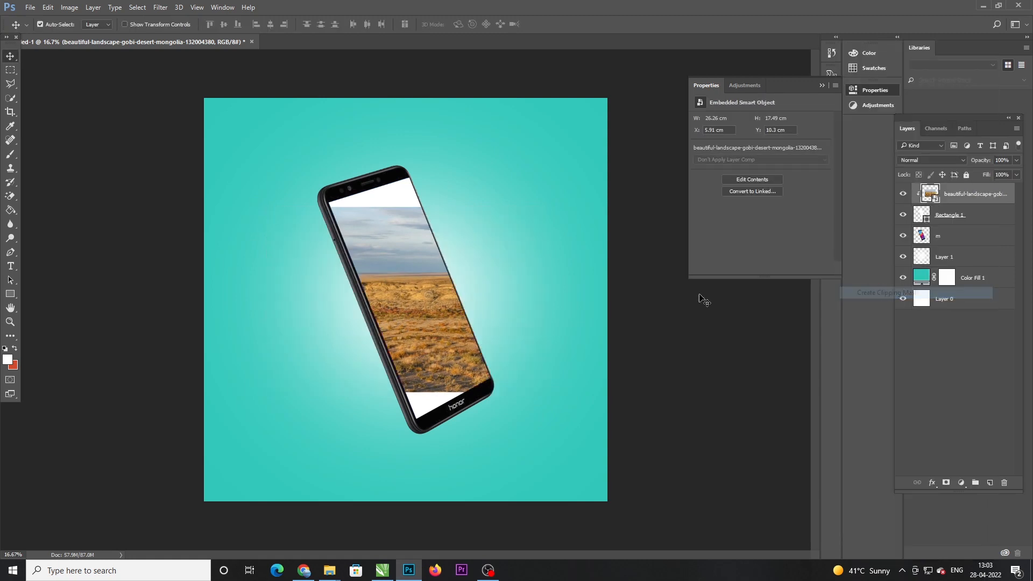
Distort the clipped desert landscape so its four corners follow the tilted phone screen and cover it completely
key("ctrl")
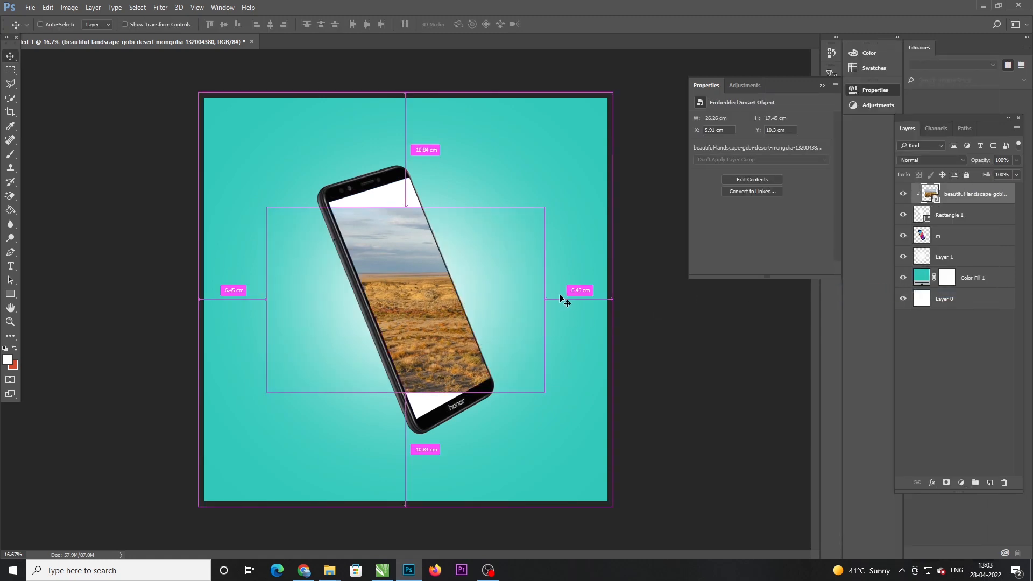
key("ctrl+t")
right_click(450, 277)
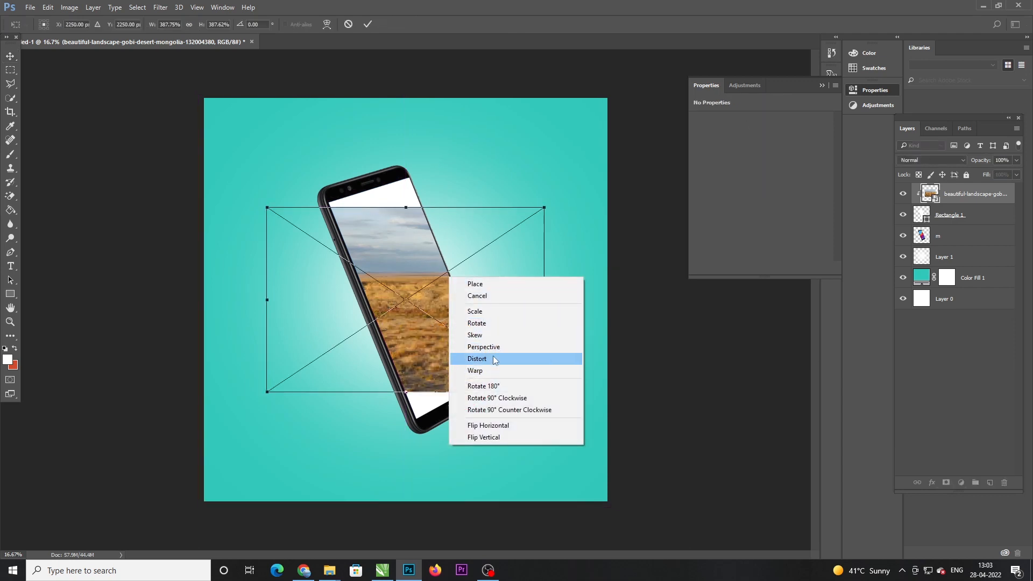
left_click(495, 359)
left_click_drag(544, 209, 409, 178)
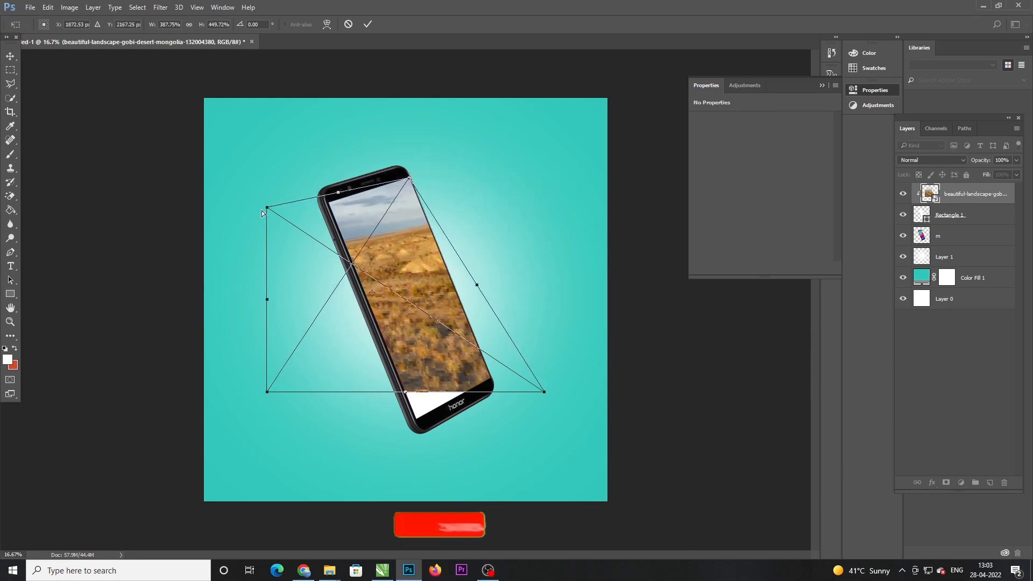
left_click_drag(267, 207, 322, 206)
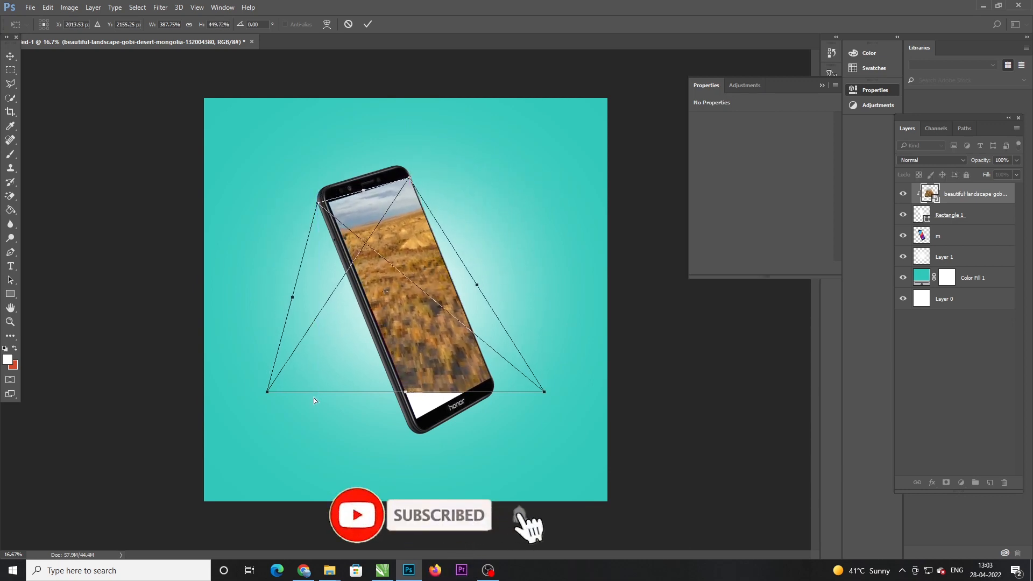
left_click_drag(269, 394, 390, 468)
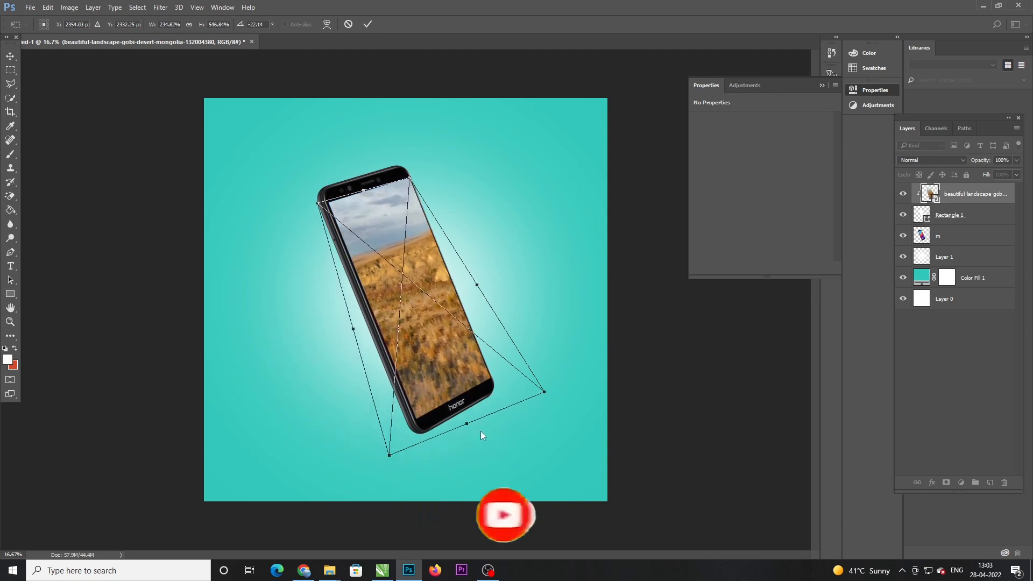
left_click_drag(545, 392, 498, 382)
left_click_drag(392, 457, 413, 429)
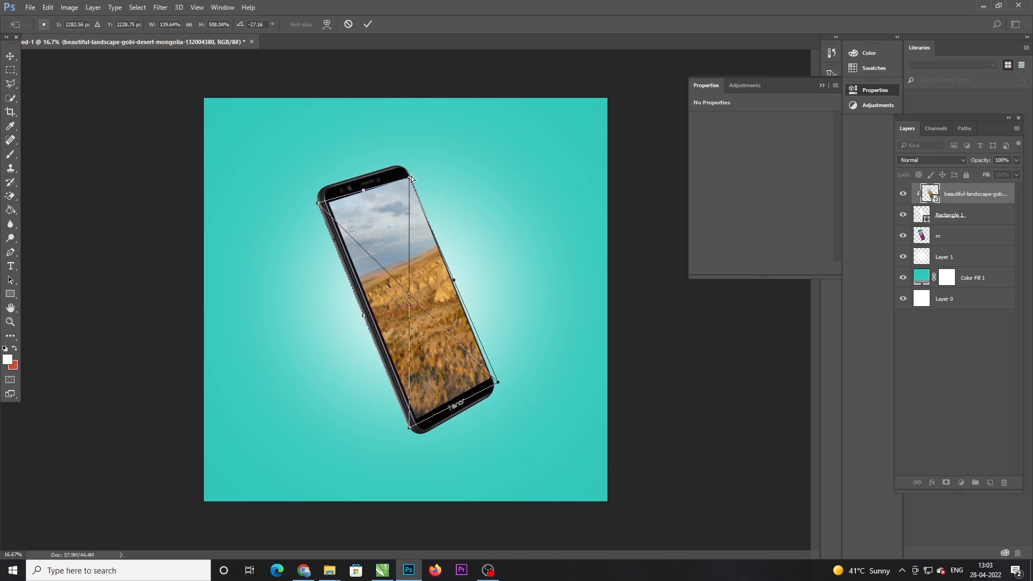
left_click_drag(413, 179, 418, 174)
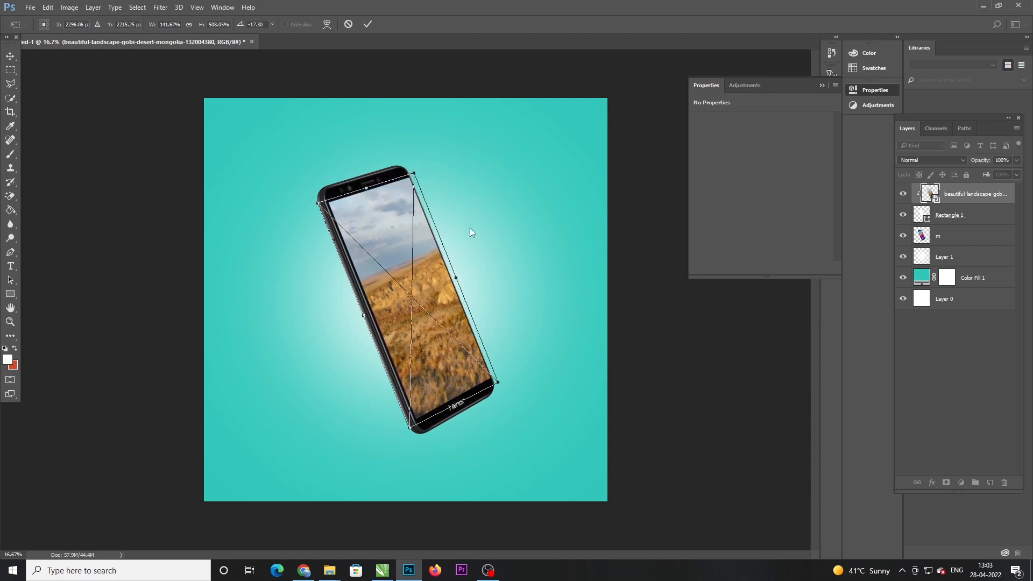
key("Return")
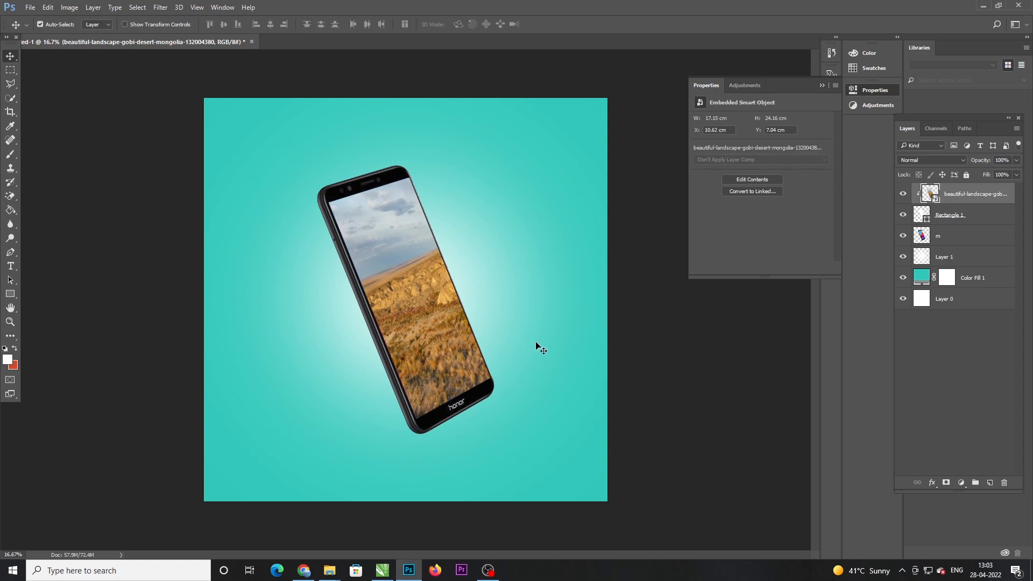
Nudge the desert landscape slightly to the left, to X 10.57 cm
key("Left")
key("Left")
key("Left")
key("Left")
key("Left")
key("Left")
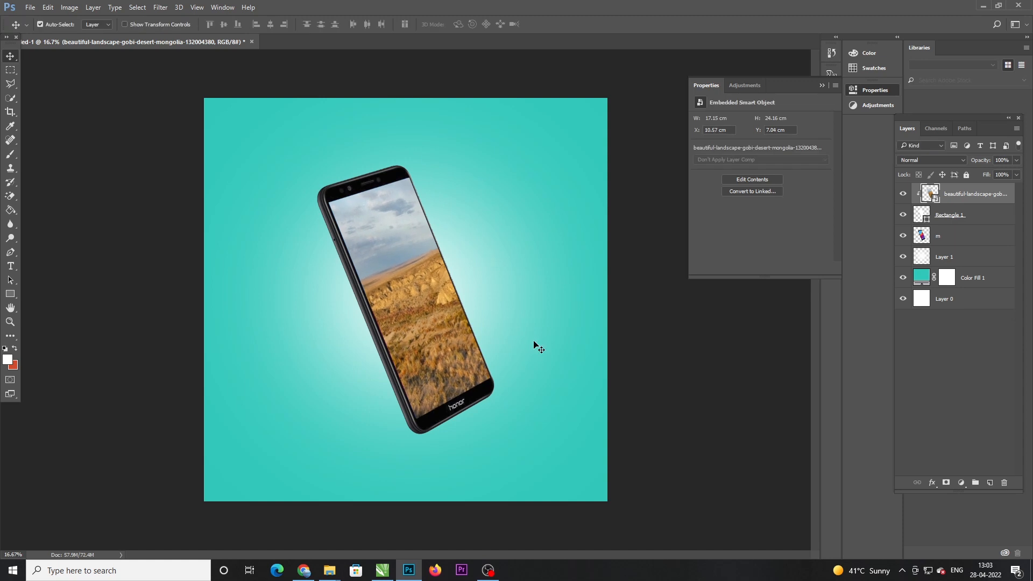
Place the cheetah and gazelle image "Untitled-1" from folder "f" over the lower part of the phone, about 15.8 cm wide
mouse_move(333, 572)
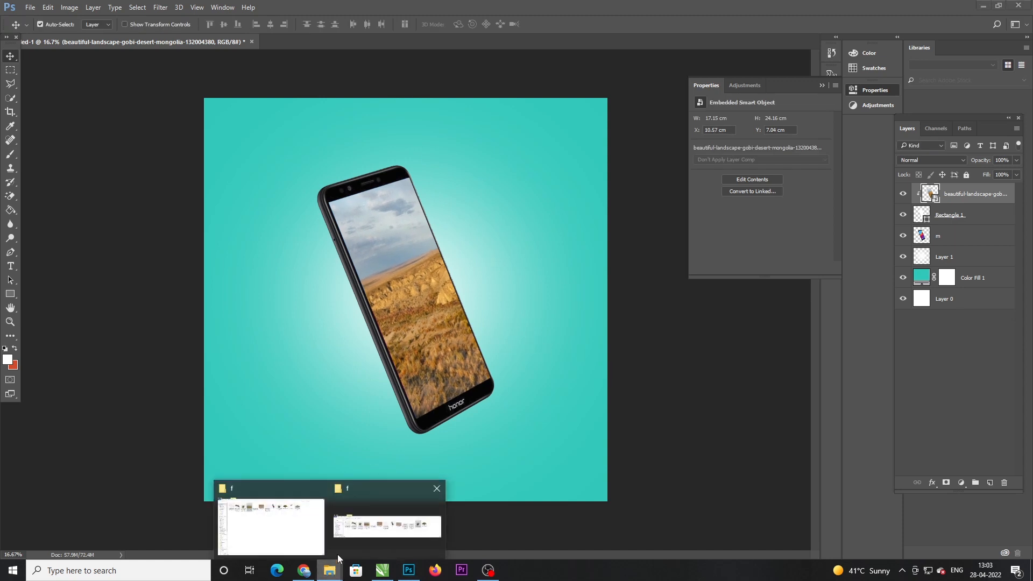
left_click(293, 534)
left_click_drag(723, 90, 477, 312)
left_click_drag(485, 252, 522, 339)
key("Return")
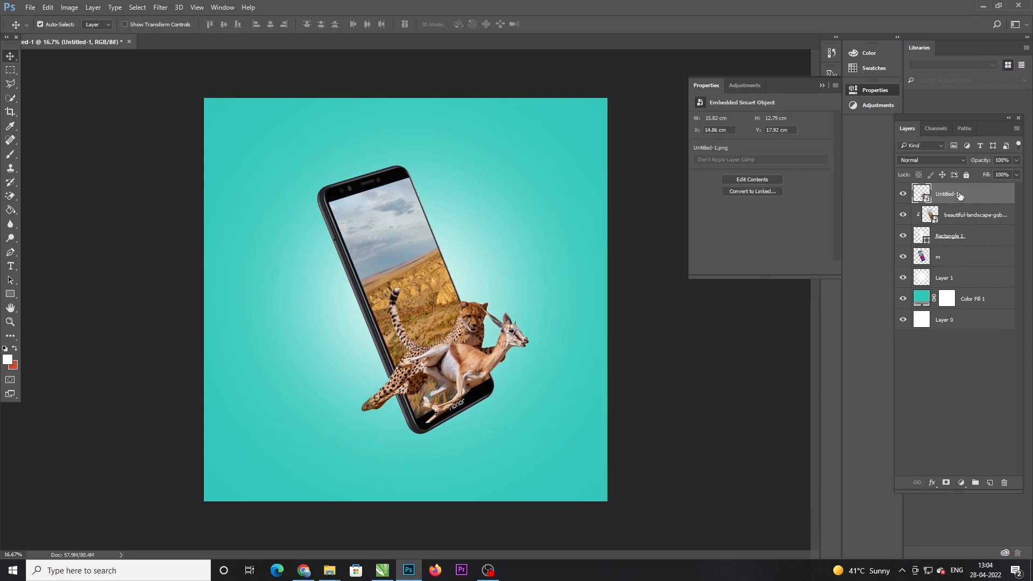
Rasterize the Untitled-1 cheetah and gazelle layer and clip it into the phone screen shape
right_click(965, 197)
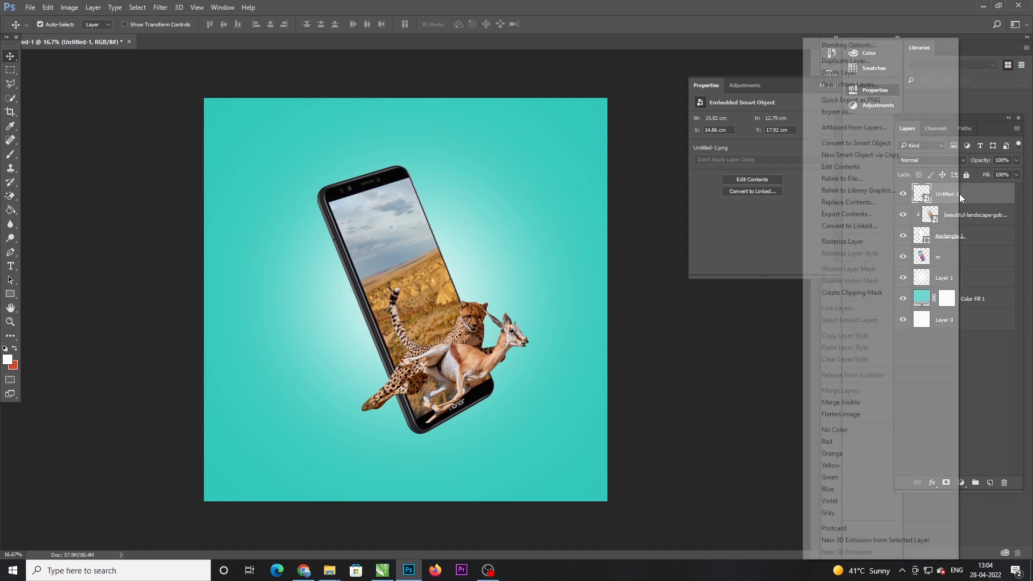
left_click(849, 241)
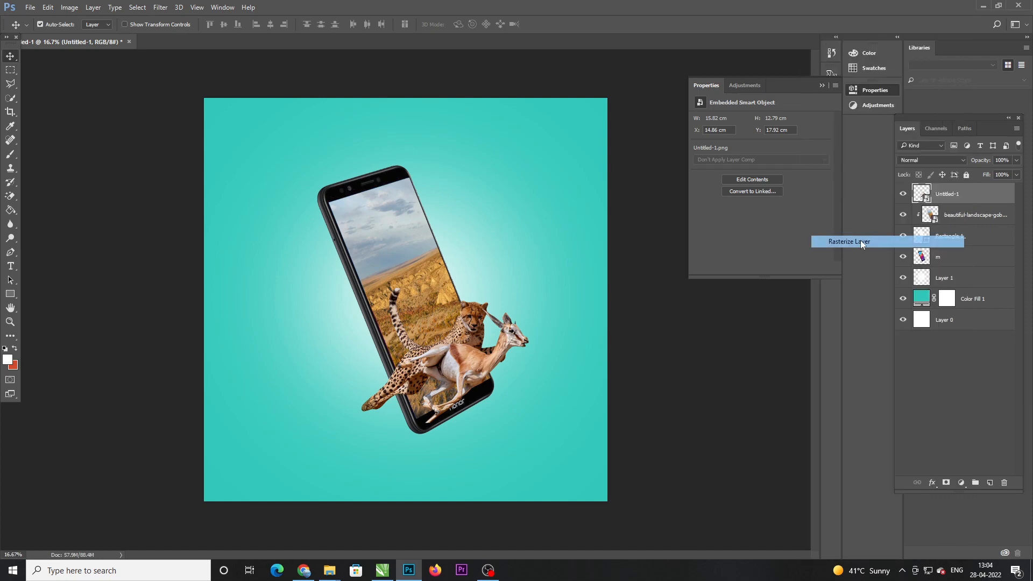
right_click(964, 195)
left_click(883, 265)
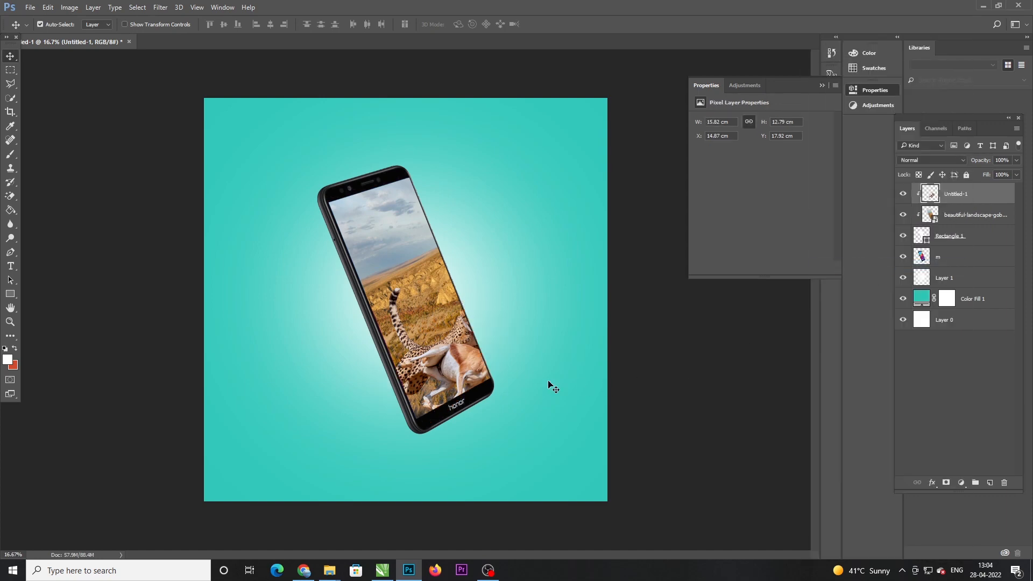
Rotate the clipped animals slightly counterclockwise and move them down to about X 14.72 cm, Y 19.05 cm
key("ctrl+t")
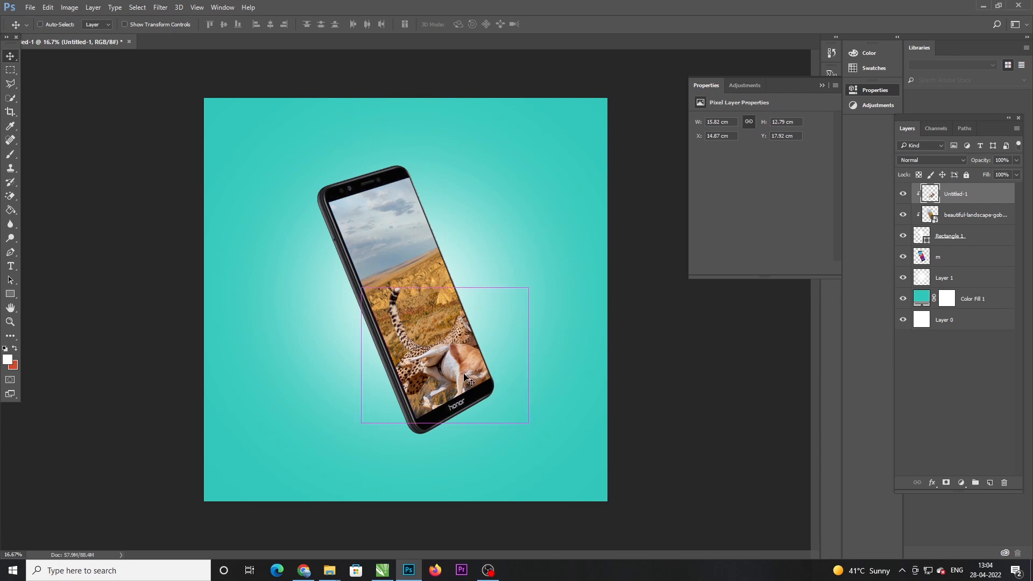
left_click_drag(464, 375, 459, 380)
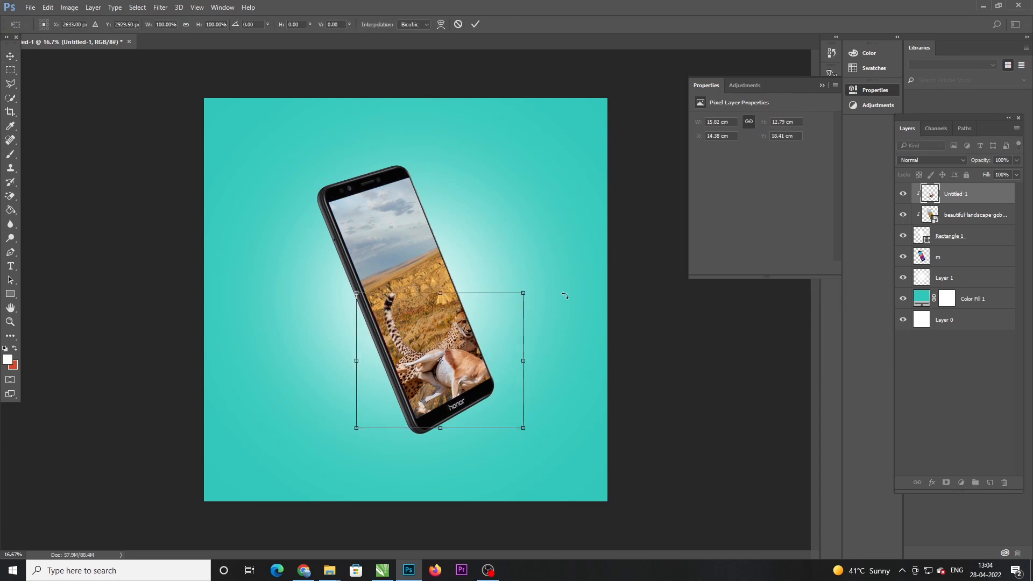
left_click_drag(558, 272, 551, 253)
key("Return")
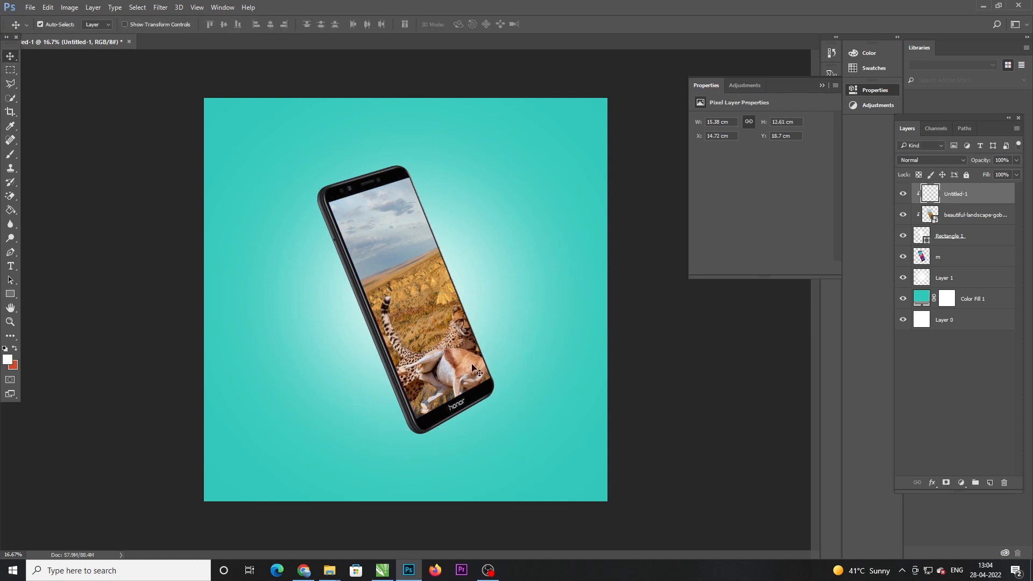
left_click_drag(461, 373, 459, 377)
Duplicate the Untitled-1 layer as an unclipped copy and add a layer mask to it
key("ctrl+j")
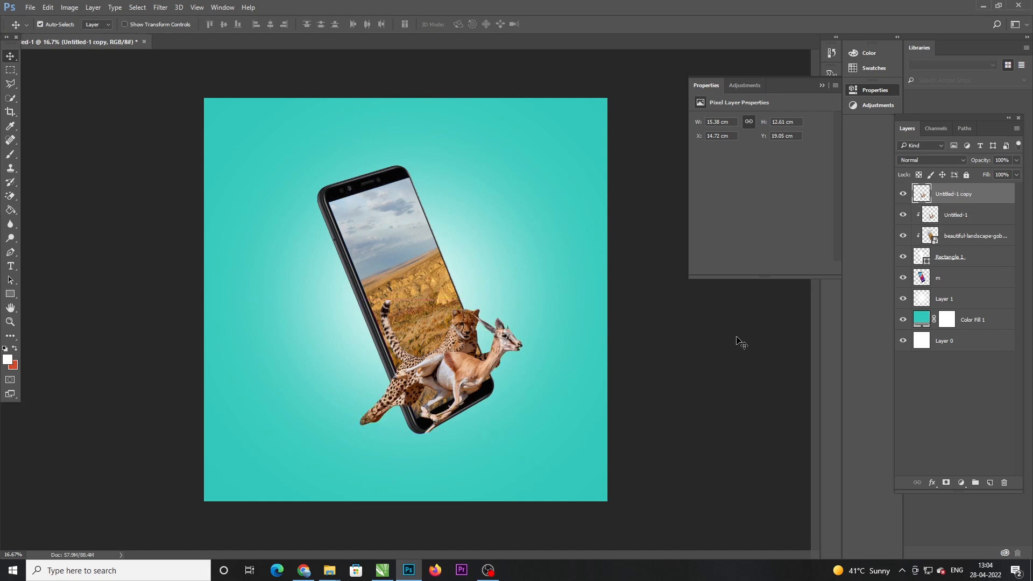
left_click(947, 483)
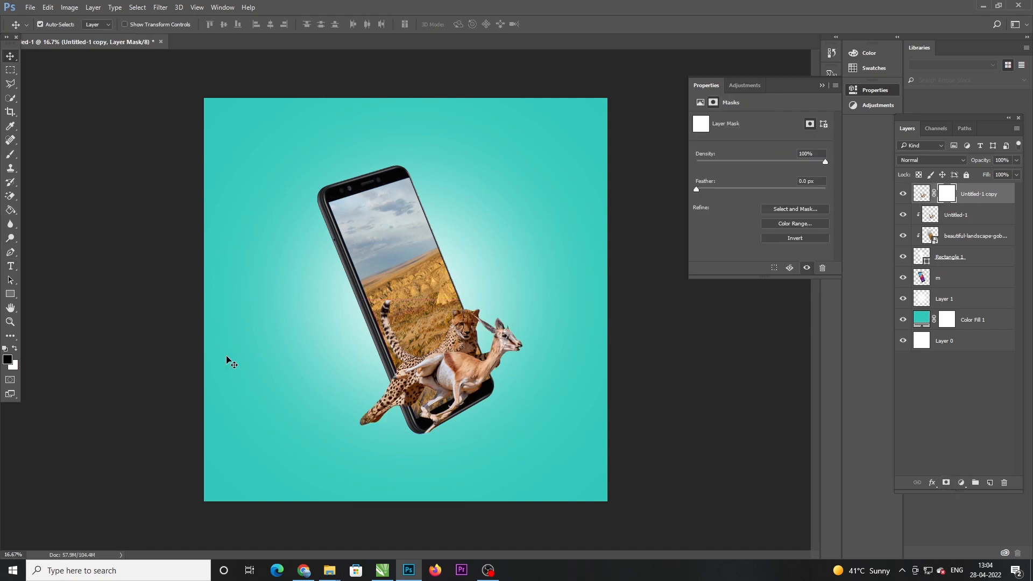
key("b")
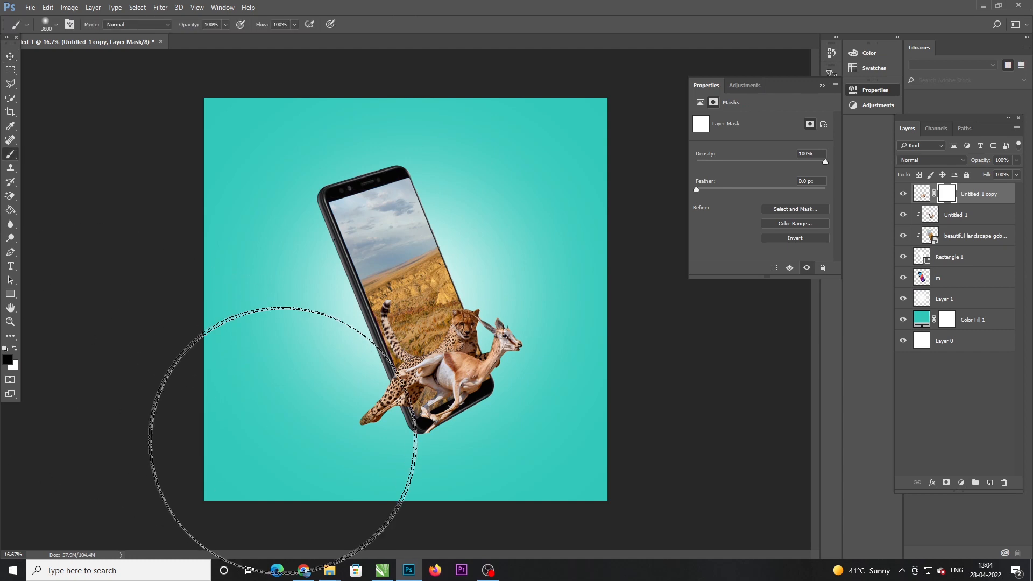
left_click(288, 438)
key("ctrl+z")
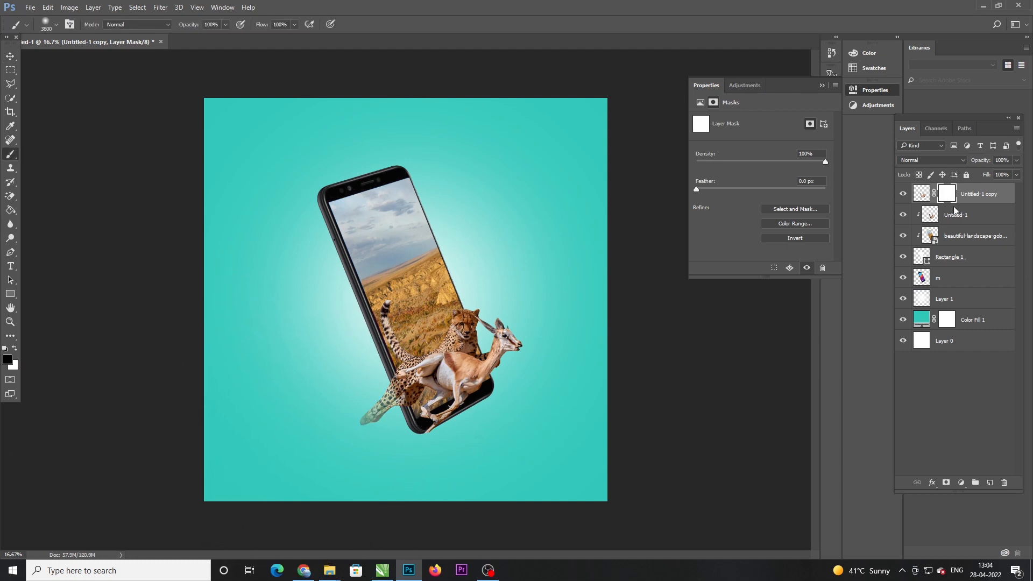
Mask out the cheetah's hind leg outside the phone on the Untitled-1 copy with a soft 600 px black brush
left_click(56, 24)
mouse_move(115, 62)
left_mouse_down()
mouse_move(53, 65)
mouse_move(75, 85)
mouse_move(99, 62)
left_mouse_up()
left_click(352, 411)
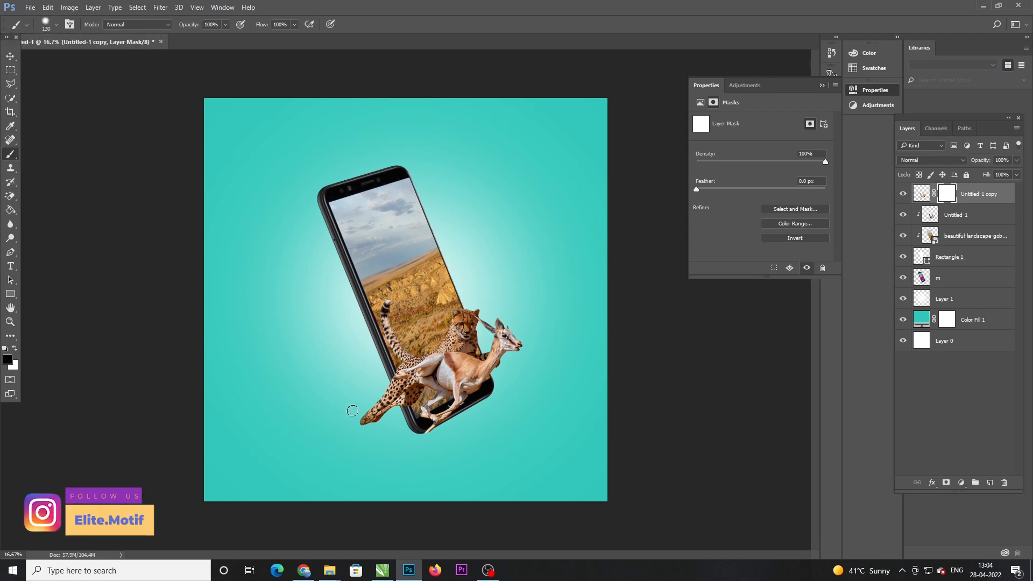
key("ctrl+plus")
key("ctrl+plus")
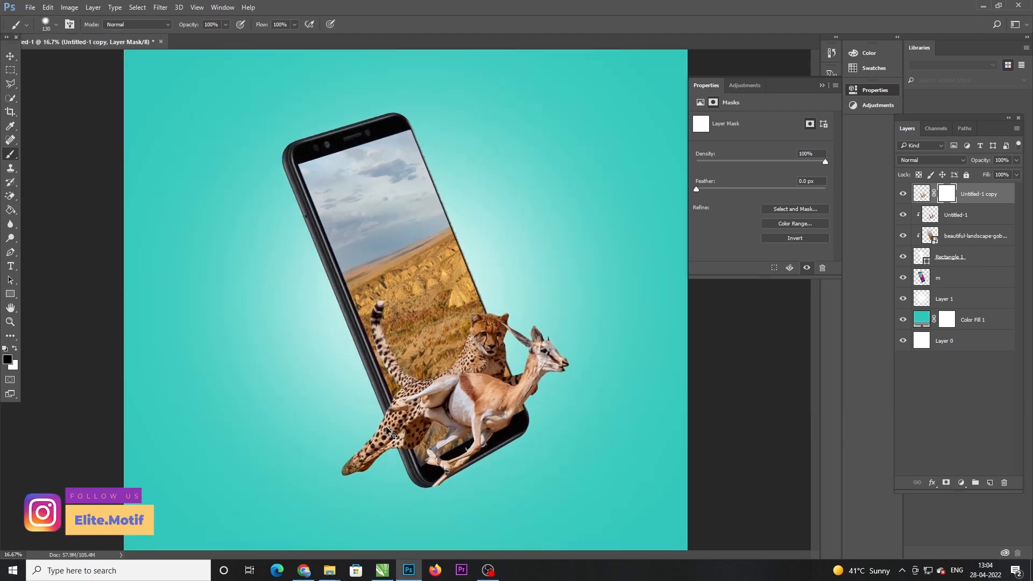
left_click_drag(466, 415, 470, 213)
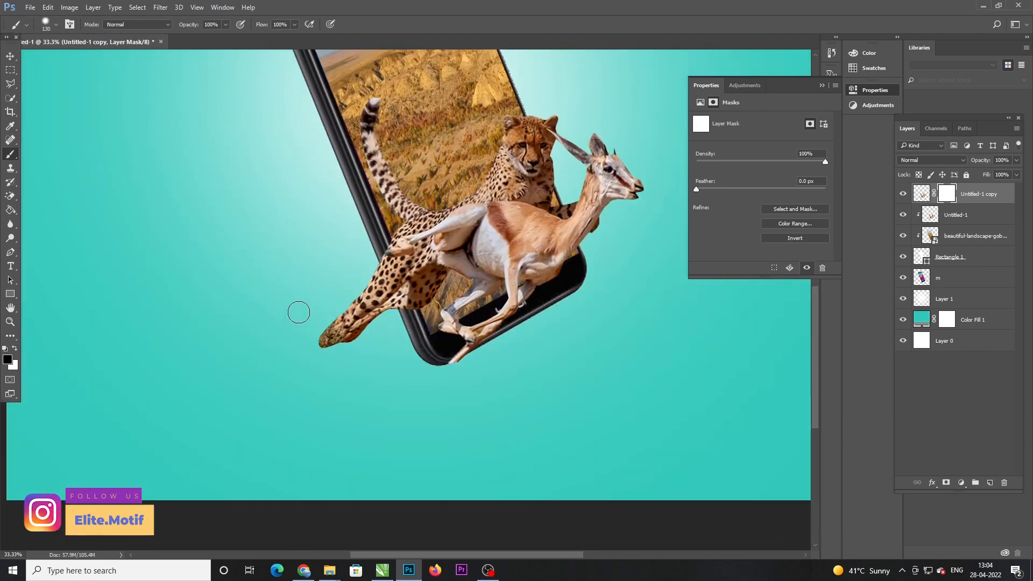
key("bracketright")
key("bracketright")
key("bracketright")
key("bracketright")
key("bracketright")
key("bracketright")
key("bracketright")
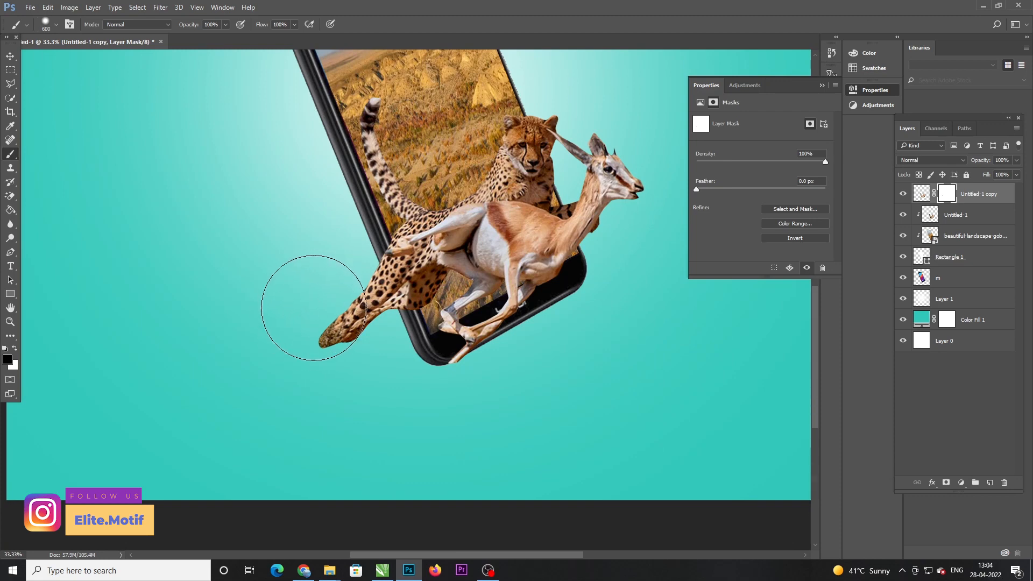
mouse_move(306, 302)
left_mouse_down()
mouse_move(338, 368)
mouse_move(339, 295)
left_mouse_up()
Raise the brush hardness and mask out the remaining leg parts overlapping the phone's left edge and lower bezel
left_click(45, 27)
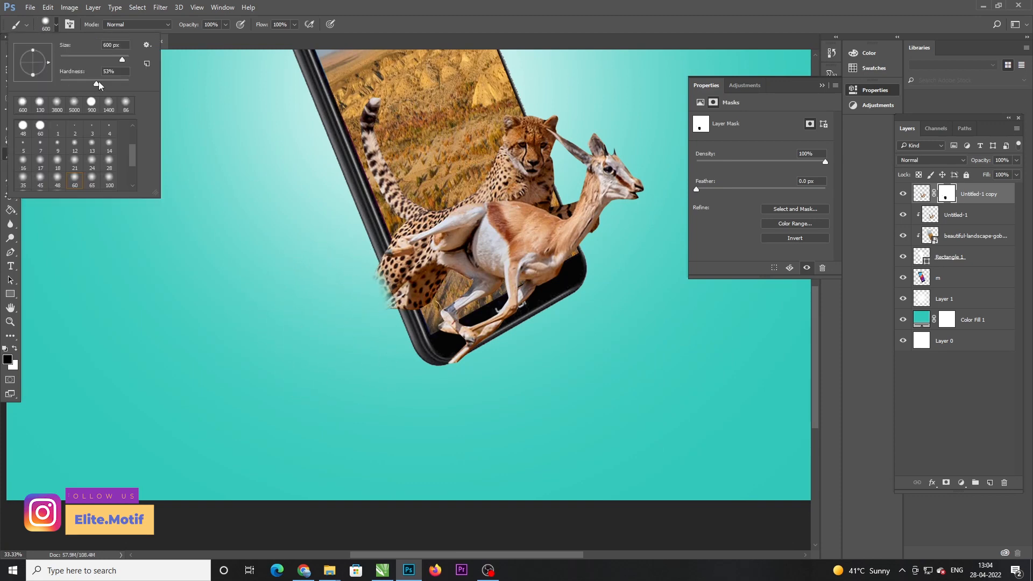
left_click_drag(97, 84, 139, 86)
left_click(180, 258)
mouse_move(363, 382)
left_mouse_down()
mouse_move(347, 287)
mouse_move(319, 225)
mouse_move(375, 354)
left_mouse_up()
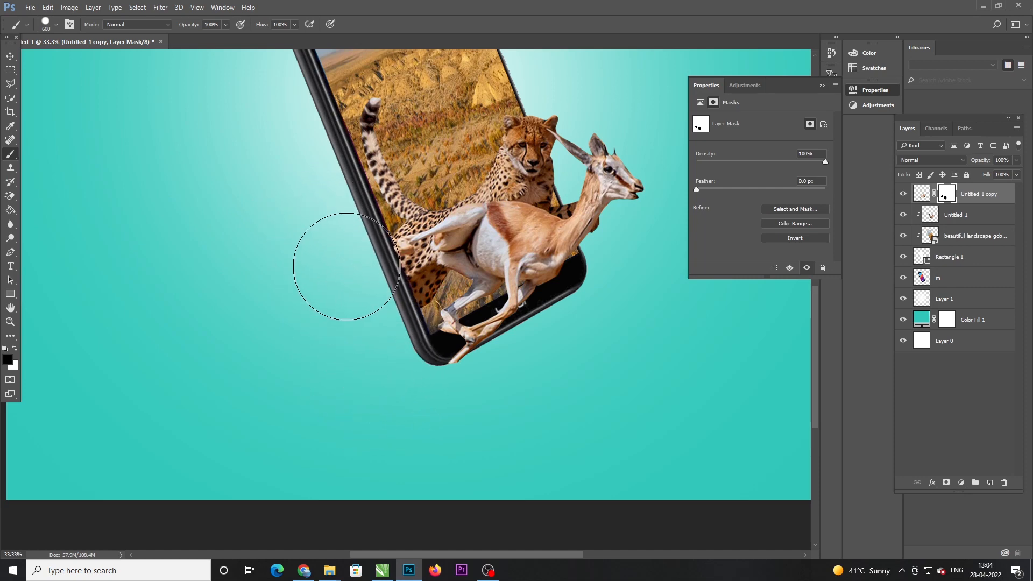
mouse_move(423, 385)
left_mouse_down()
mouse_move(454, 380)
mouse_move(508, 341)
mouse_move(577, 316)
left_mouse_up()
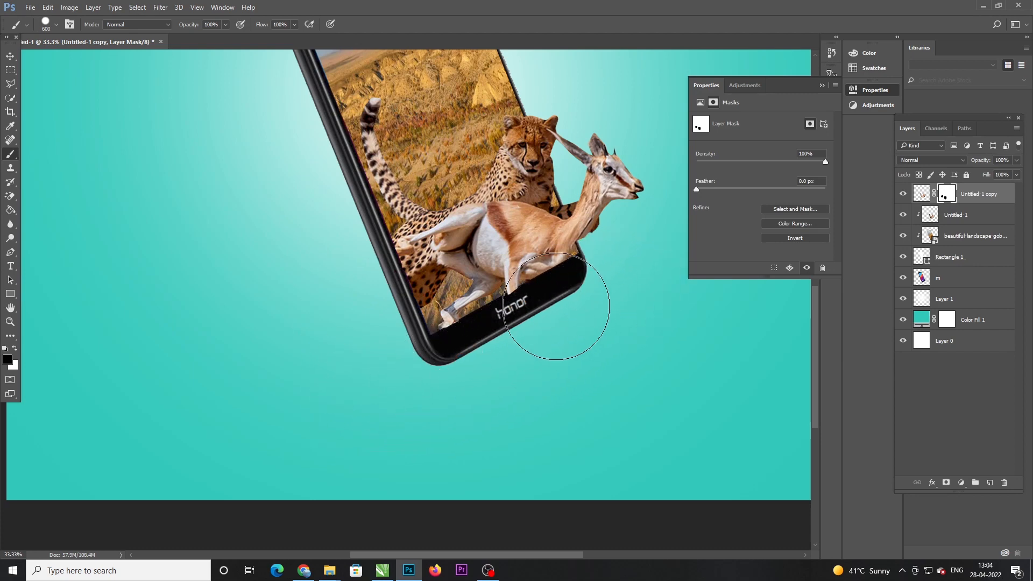
left_click_drag(311, 437, 305, 442)
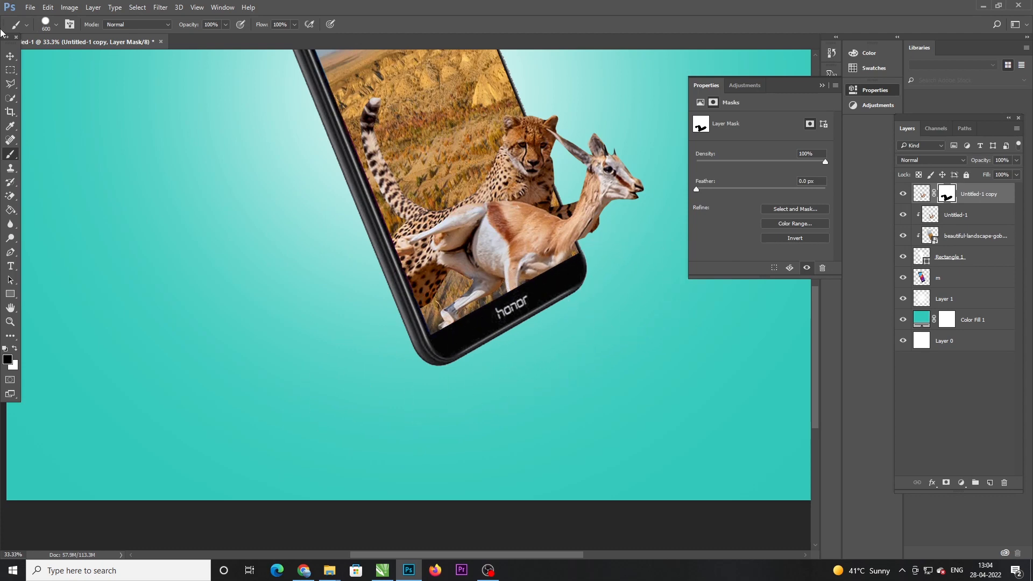
left_click(9, 56)
key("ctrl+minus")
key("ctrl+minus")
key("ctrl+minus")
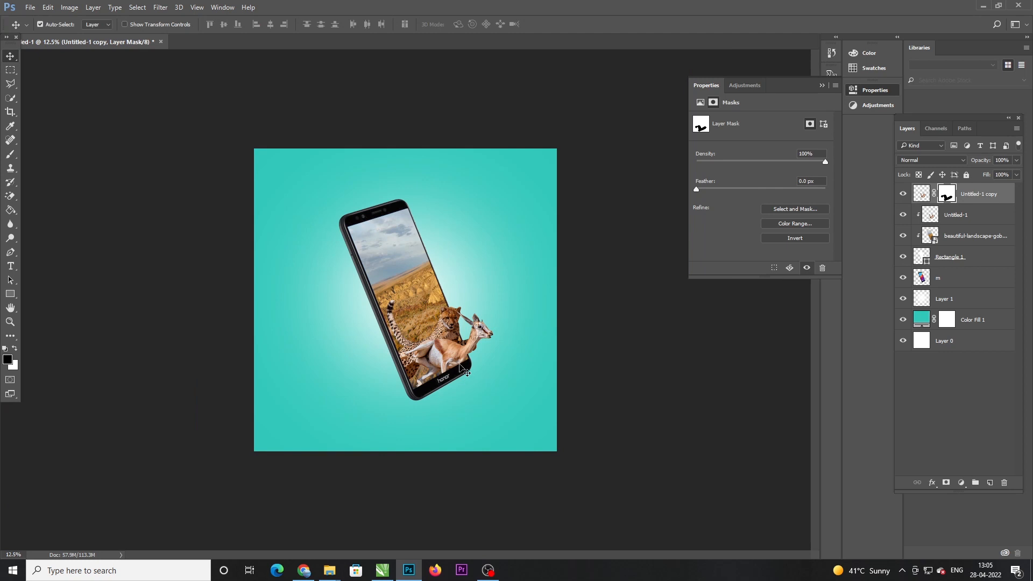
left_click(921, 198)
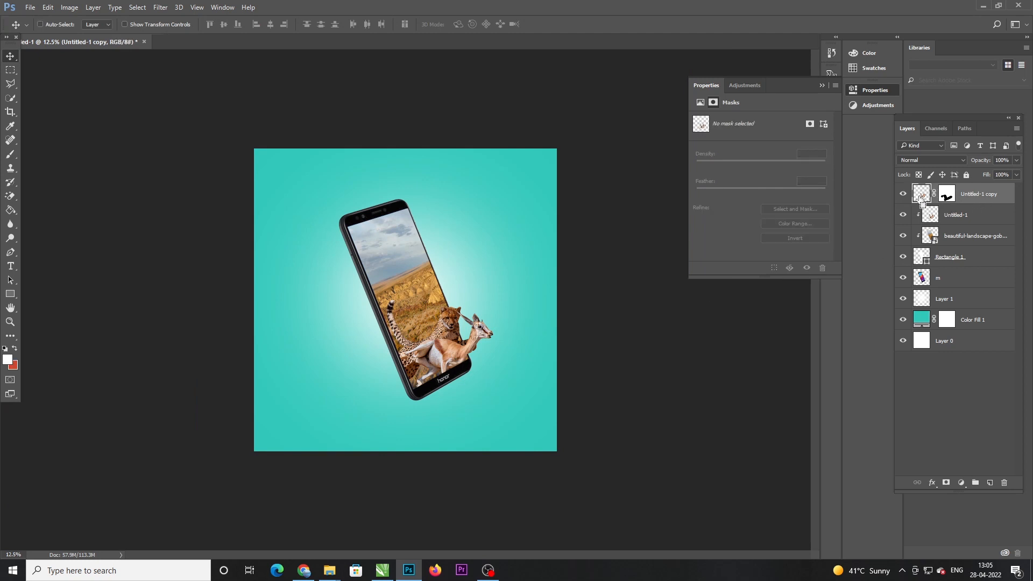
left_click(920, 198, "ctrl")
double_click(920, 198)
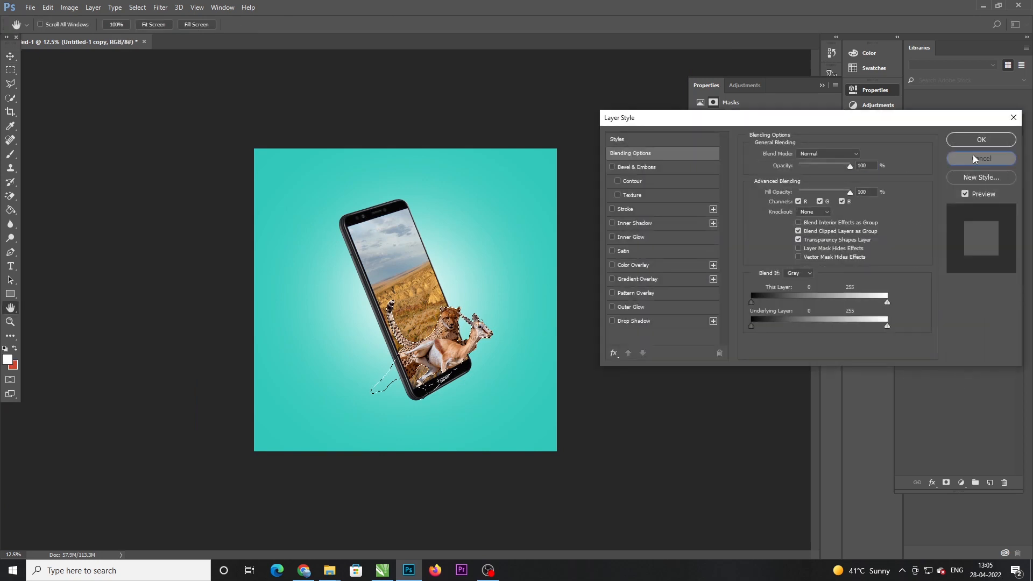
left_click(973, 157)
left_click(947, 483)
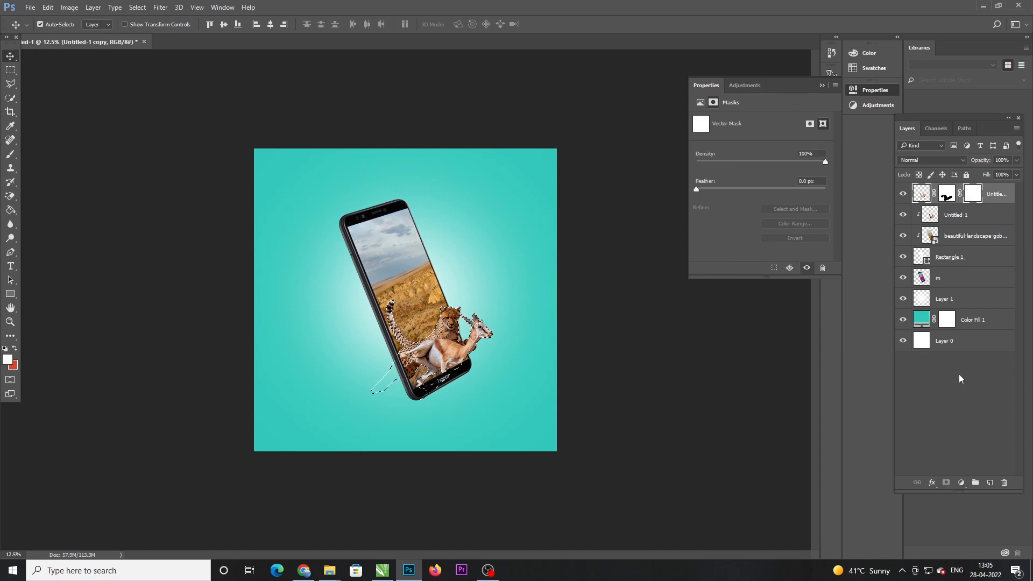
key("ctrl+z")
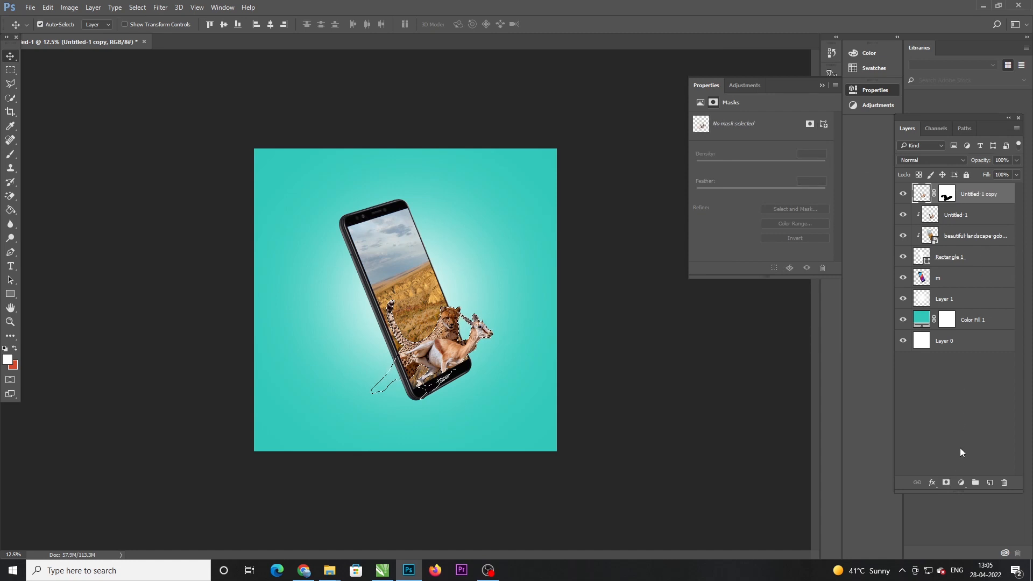
Try refining the Untitled-1 copy's layer mask in Select and Mask with output to a new layer, and clear the selection
double_click(948, 198)
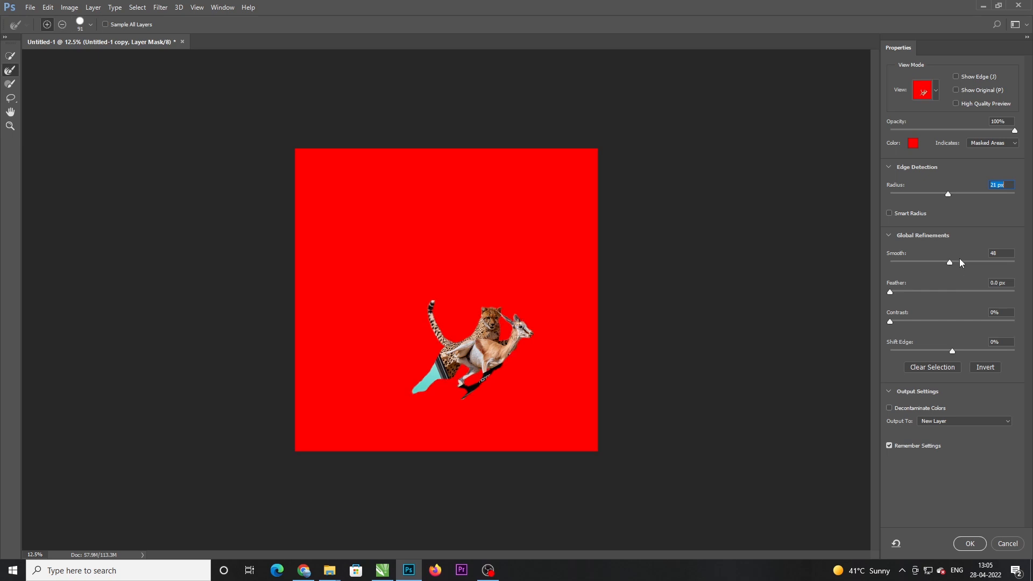
left_click(970, 544)
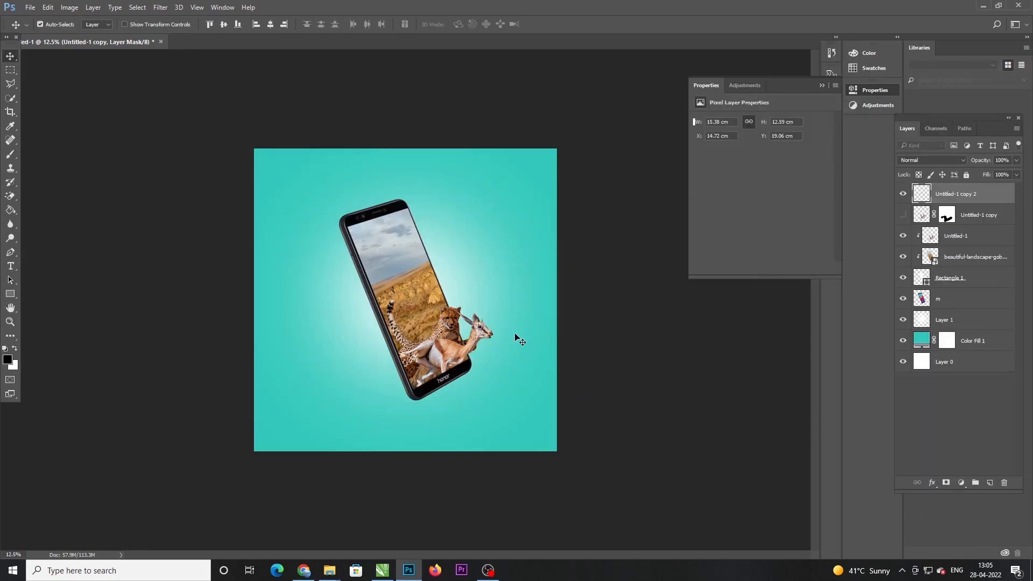
key("ctrl+z")
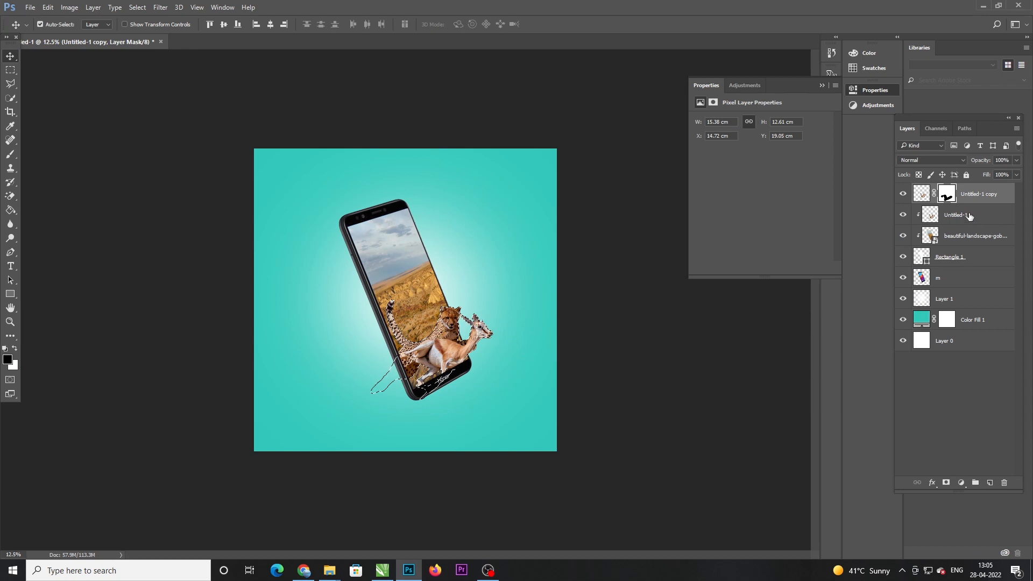
key("ctrl+d")
left_click(209, 284)
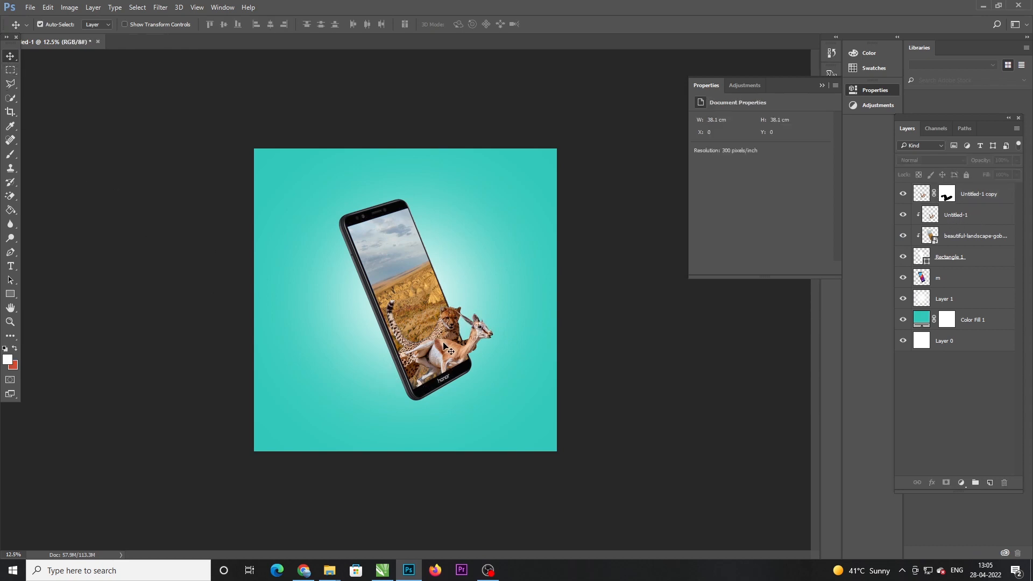
Scale the Untitled-1 and Untitled-1 copy layers together to about 110%
left_click(972, 215)
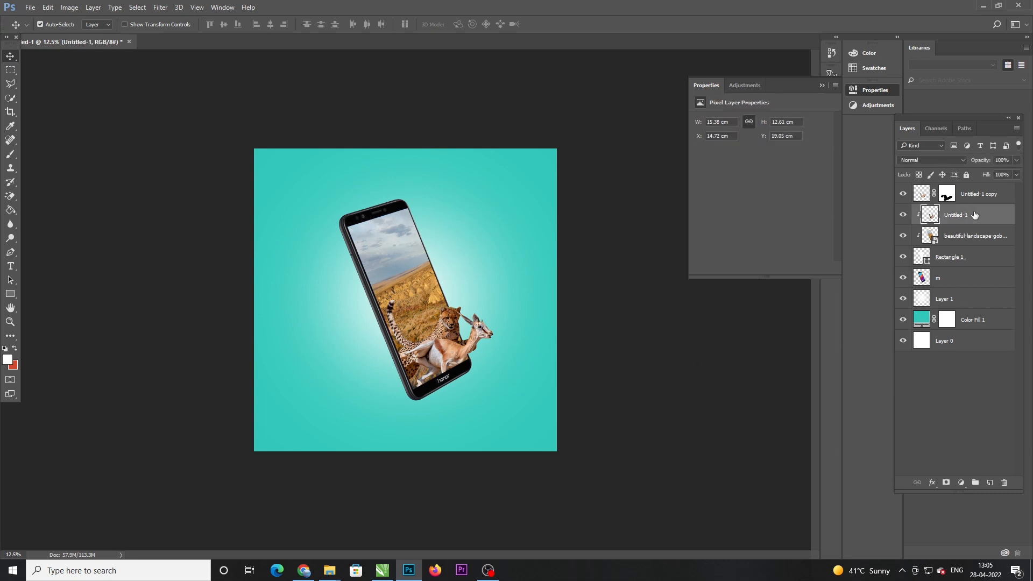
left_click(983, 196, "shift")
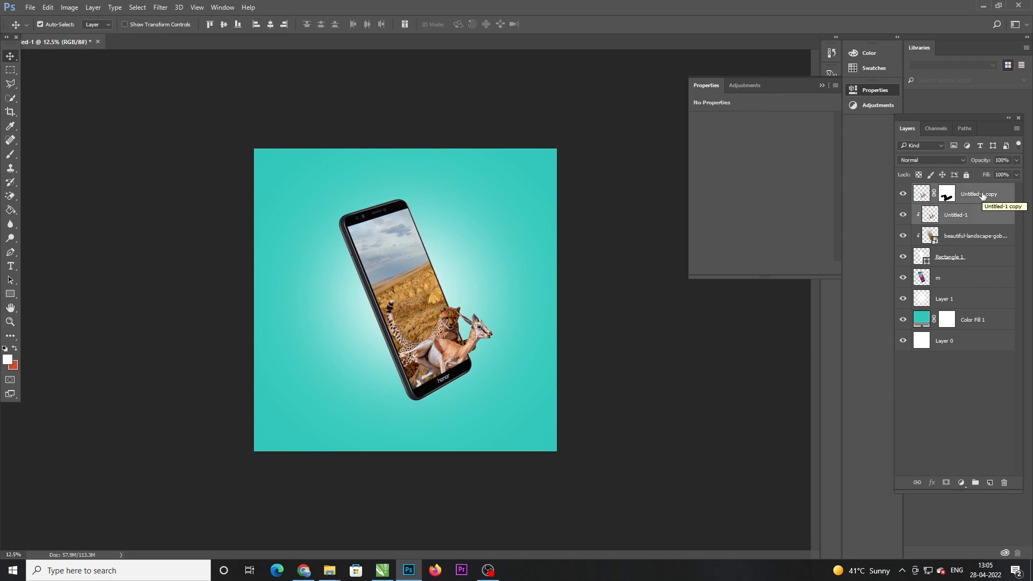
key("ctrl+t")
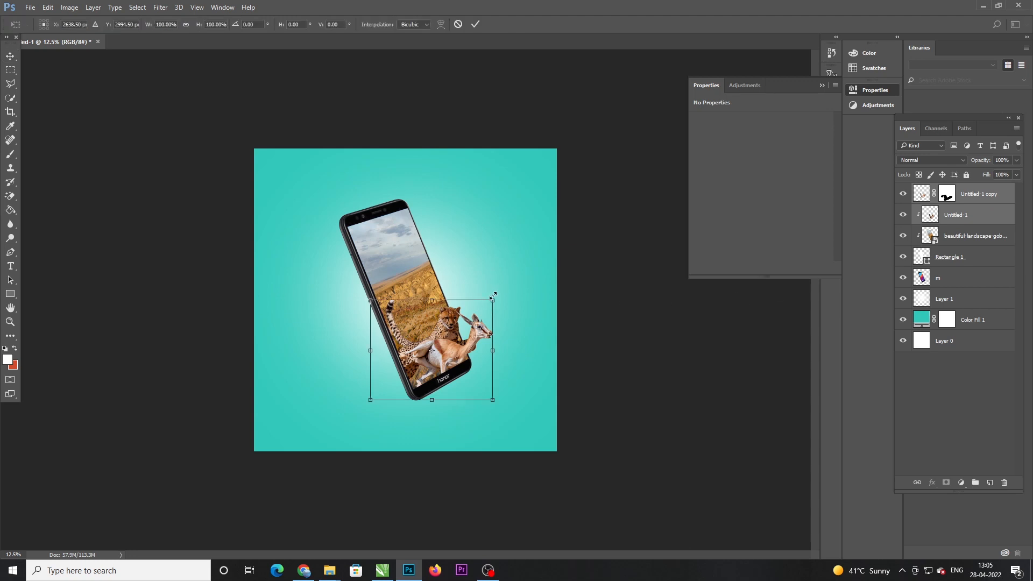
left_click_drag(494, 304, 501, 302)
Shift the two scaled animal layers right to X 2710 px
key("Down")
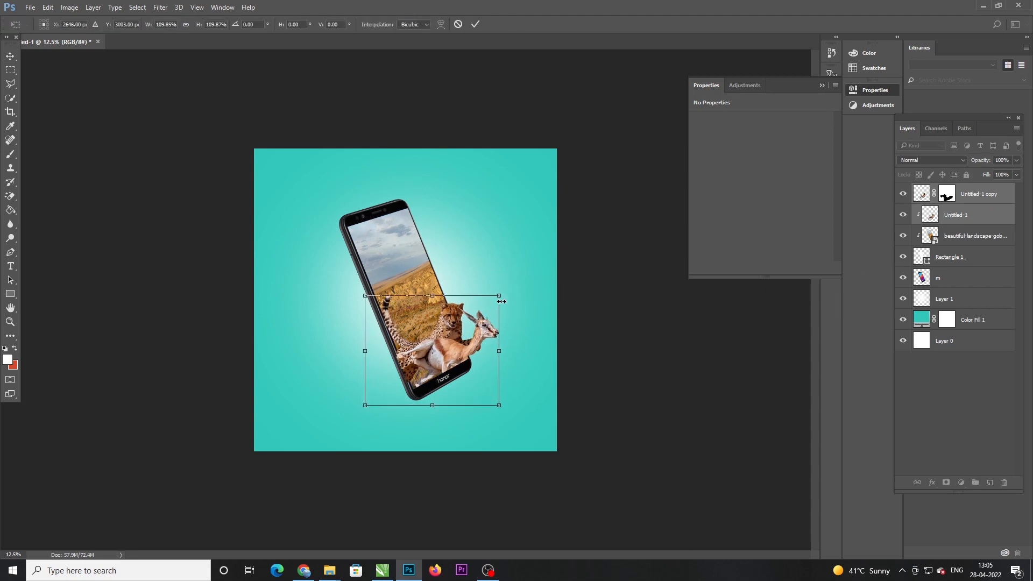
key("Right")
key("Right")
key("Right")
key("Right")
key("Right")
key("Right")
key("Right")
key("Right")
key("Right")
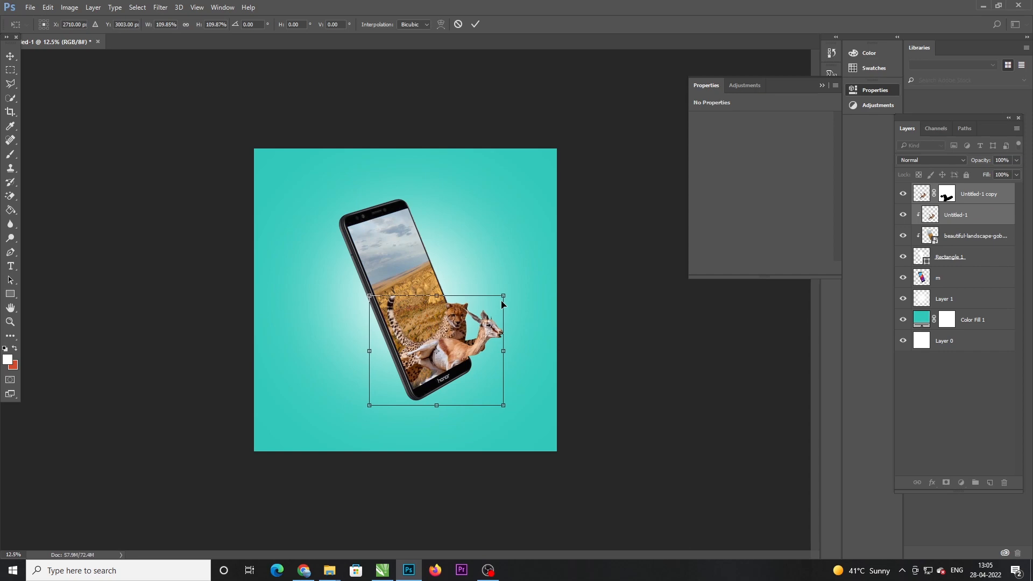
Fine-tune the animals' horizontal position against the phone's edges, settling at X 2708 px
key("ctrl+plus")
key("ctrl+plus")
key("ctrl+plus")
key("ctrl+plus")
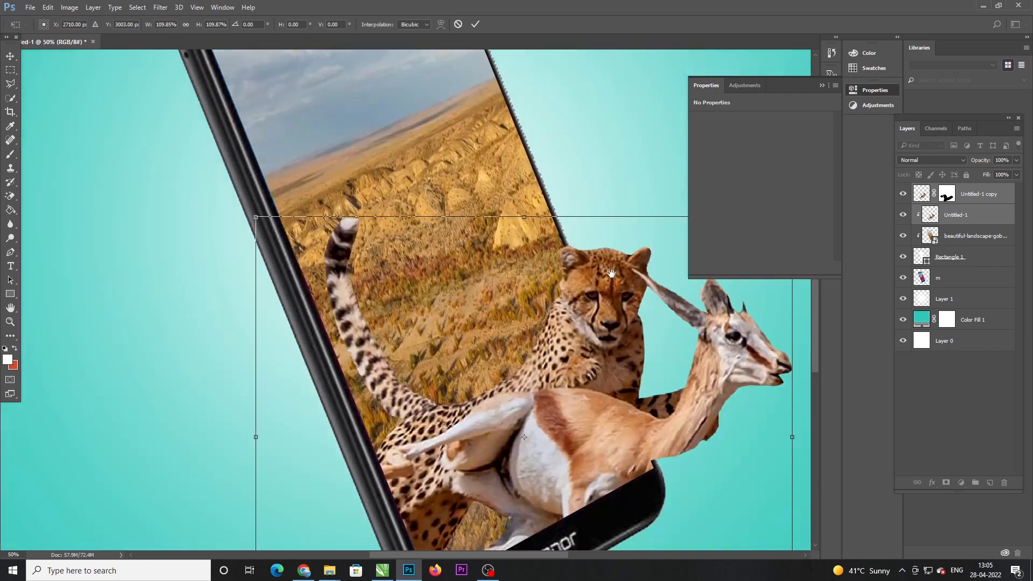
left_click_drag(612, 274, 611, 244)
key("Right")
key("Right")
key("Right")
key("Right")
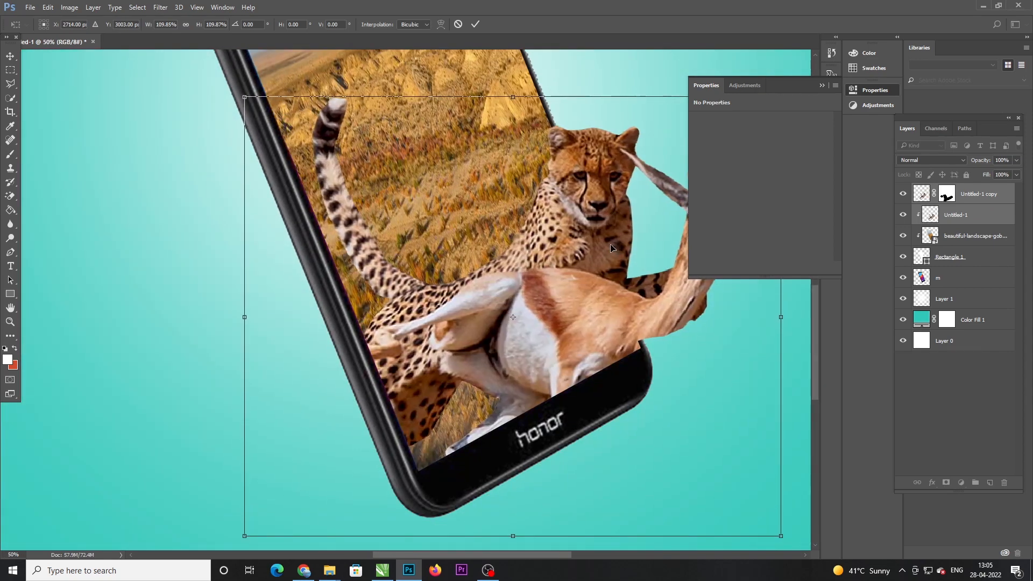
key("Left")
key("Left")
key("Left")
key("Left")
key("Left")
key("Left")
key("Left")
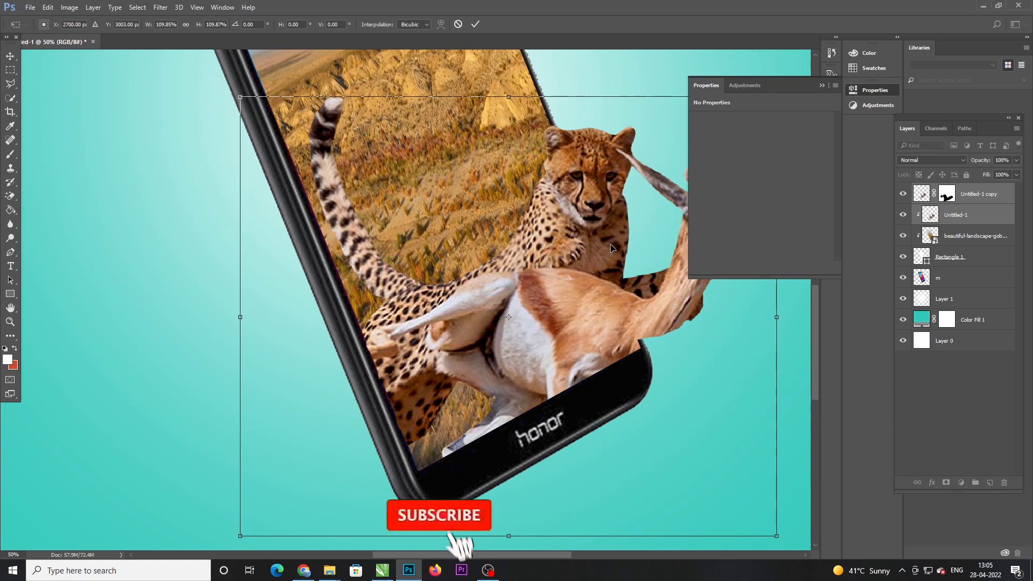
key("Right")
key("Right")
key("Right")
key("Right")
key("Right")
key("Right")
key("Right")
key("Right")
key("Right")
key("Right")
key("Right")
key("Right")
key("Right")
key("Right")
key("Right")
key("Right")
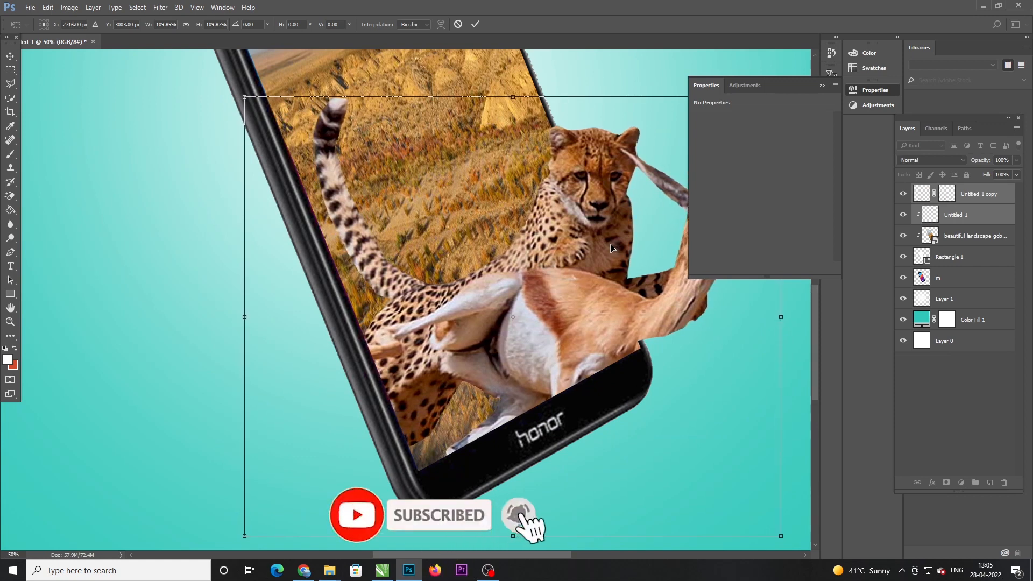
key("Left")
key("Left")
key("Left")
key("Left")
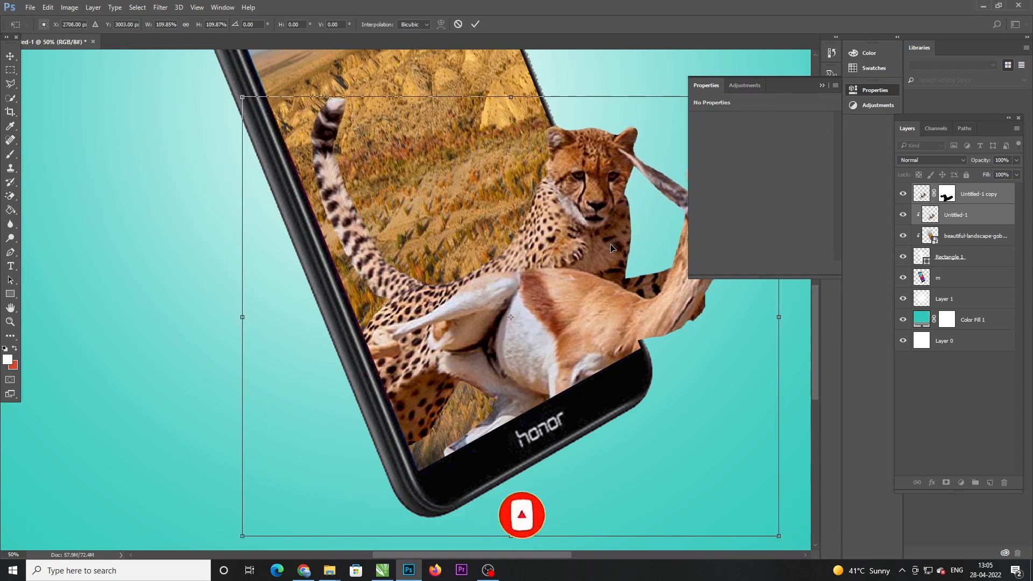
Raise the animals on the phone screen to Y 2913 px
key("ctrl+minus")
key("ctrl+minus")
key("ctrl+minus")
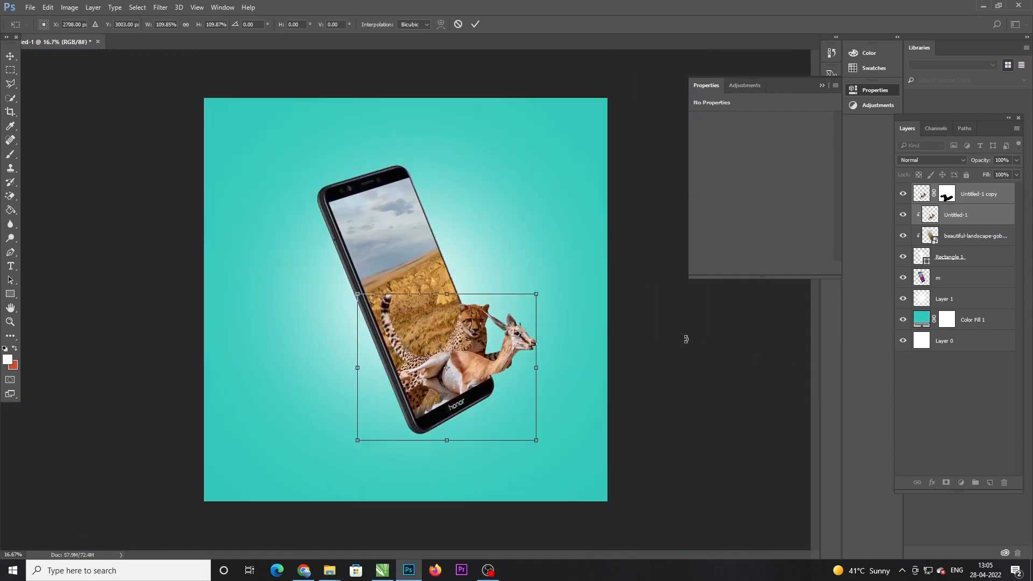
key("shift+Up")
key("shift+Up")
key("shift+Up")
key("shift+Up")
key("shift+Up")
key("shift+Up")
key("shift+Up")
key("shift+Up")
key("shift+Up")
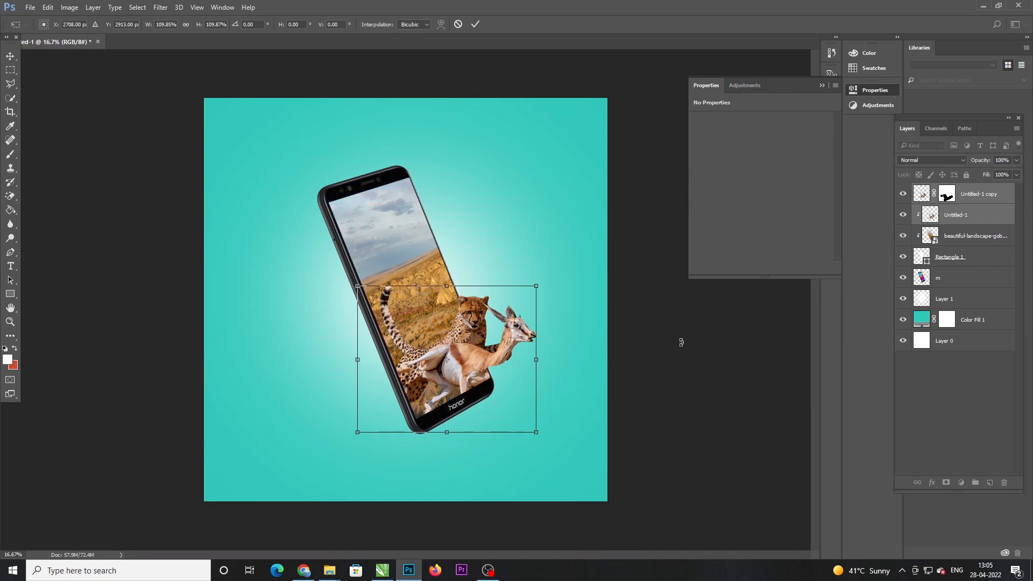
Rotate the animals counterclockwise to about -7.28° and shift them left to X 2618 px
left_click_drag(588, 258, 582, 246)
key("Left")
key("Left")
key("Left")
key("Left")
key("Left")
key("Left")
key("Left")
key("Left")
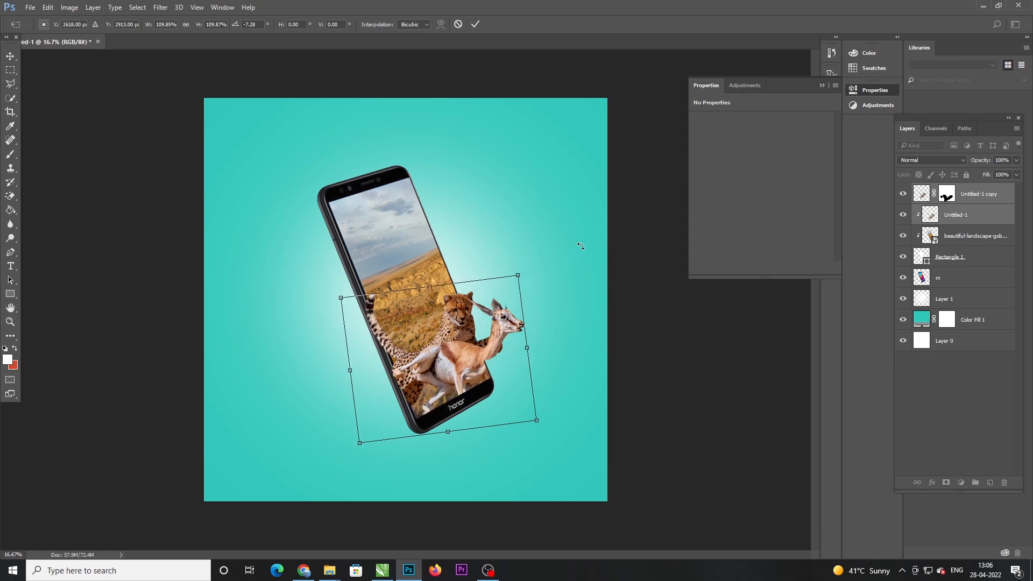
Reposition the rotated animals down and right to X 2696 px, Y 2967 px and apply the transform
key("Down")
key("Down")
key("Right")
key("Right")
key("Right")
key("Right")
key("Right")
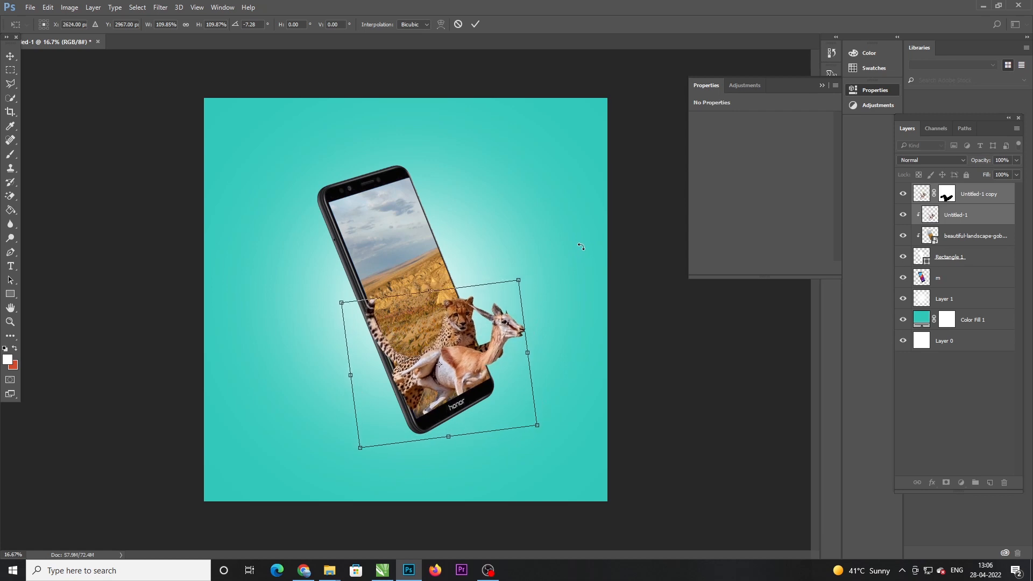
key("Down")
key("Down")
key("Down")
key("Down")
key("Down")
key("Down")
key("Down")
key("Right")
key("Right")
key("Right")
key("Right")
key("Right")
key("Right")
key("Right")
key("Right")
key("Right")
key("Right")
key("Right")
key("Right")
key("Right")
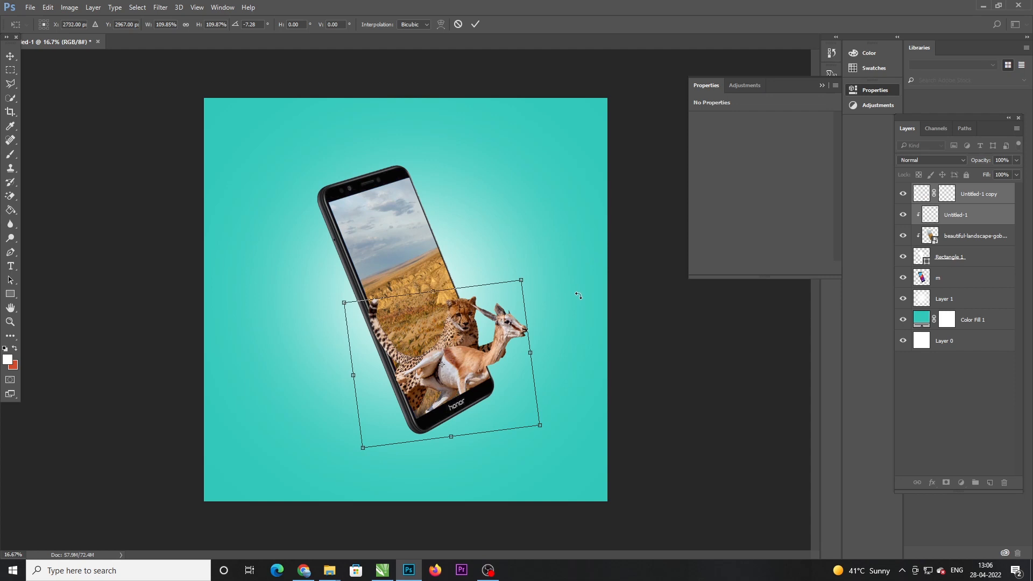
key("Left")
key("Left")
key("Left")
key("Left")
key("Left")
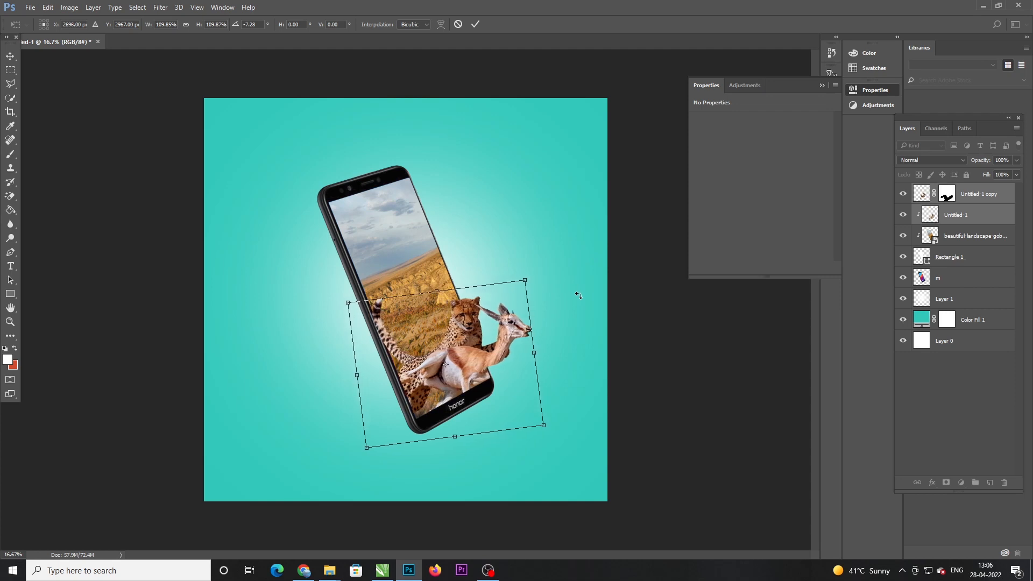
key("Return")
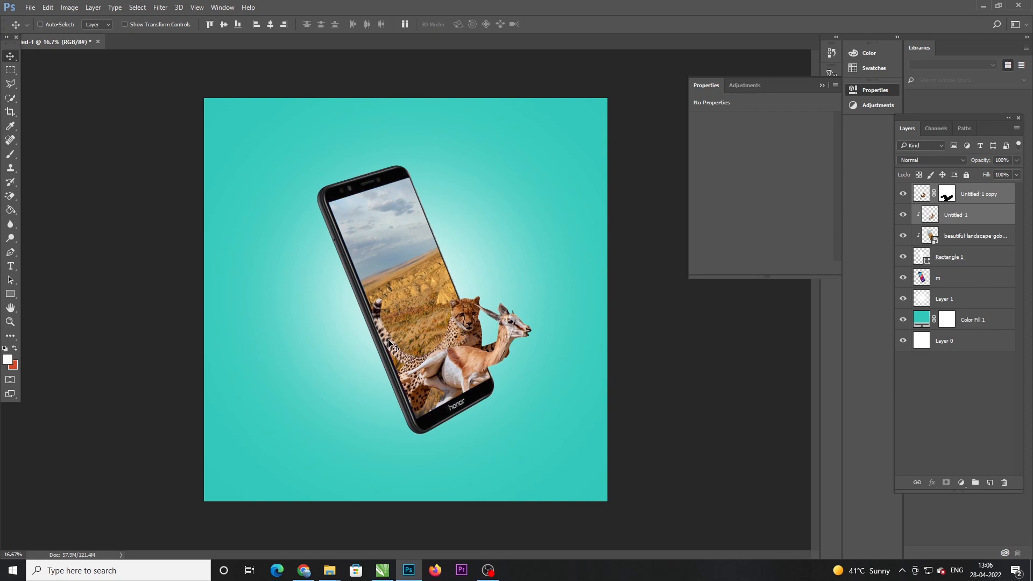
key("ctrl+plus")
key("ctrl+plus")
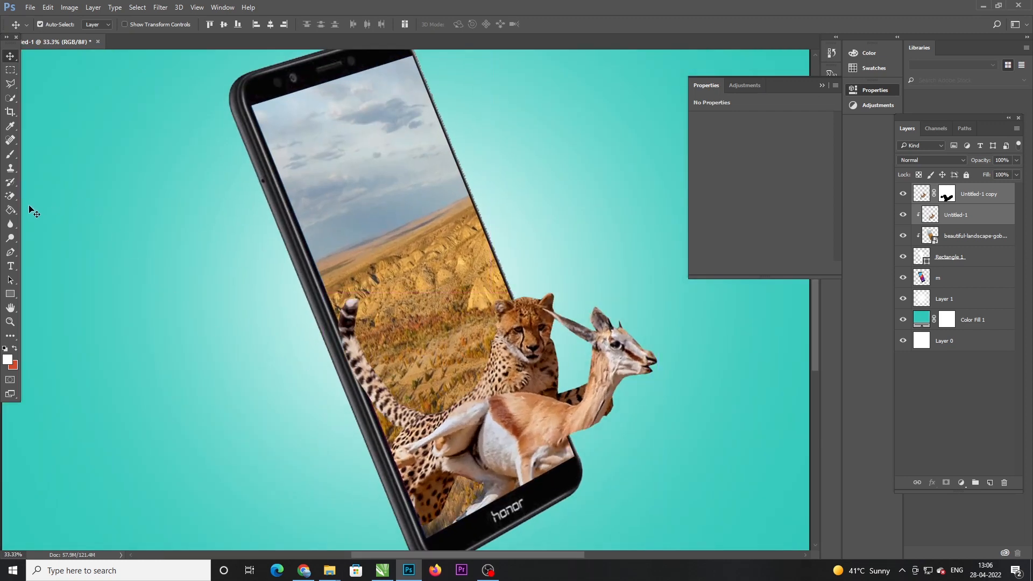
left_click(10, 196)
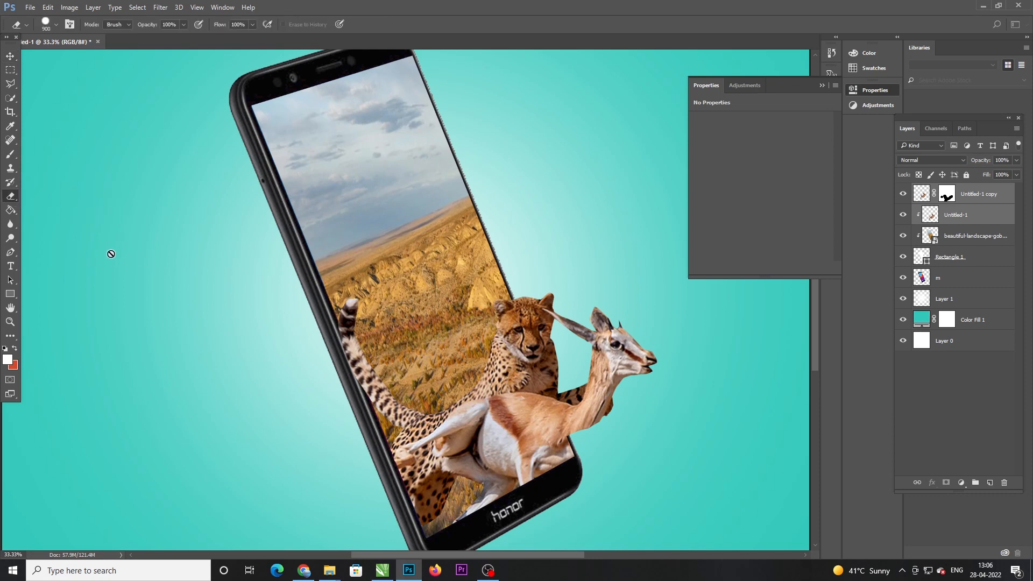
key("b")
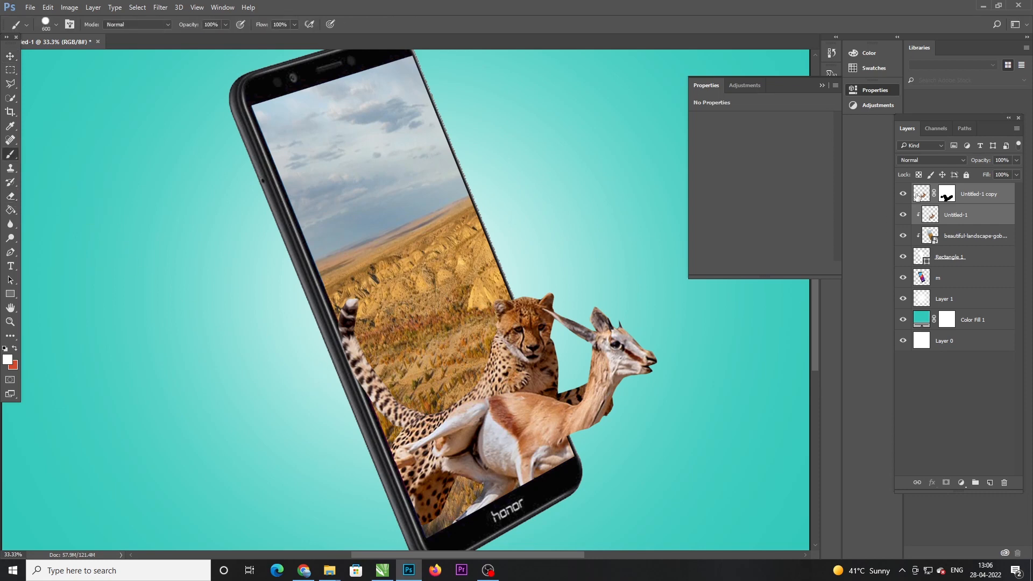
left_click(922, 194)
left_click(947, 194)
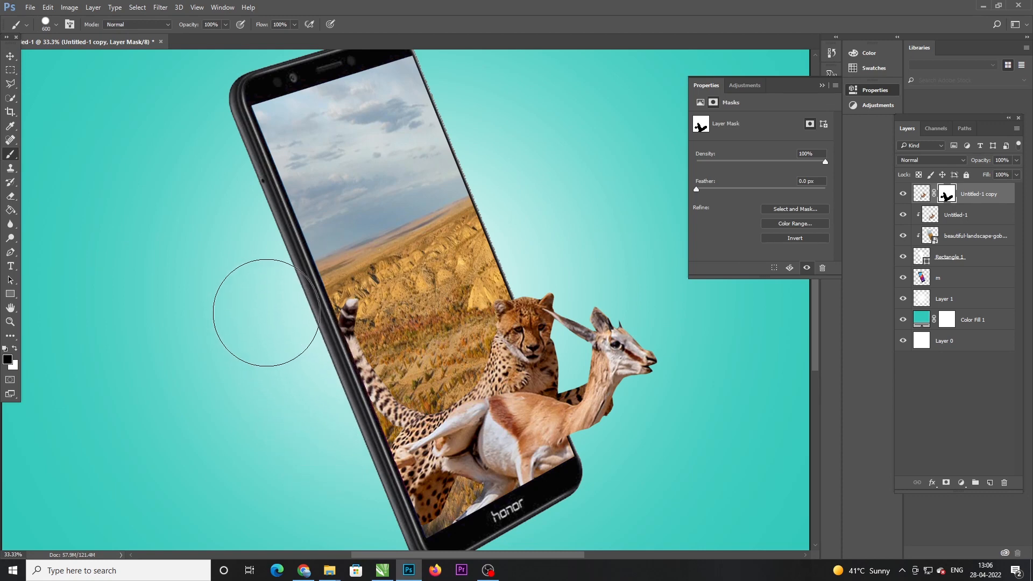
left_click(11, 55)
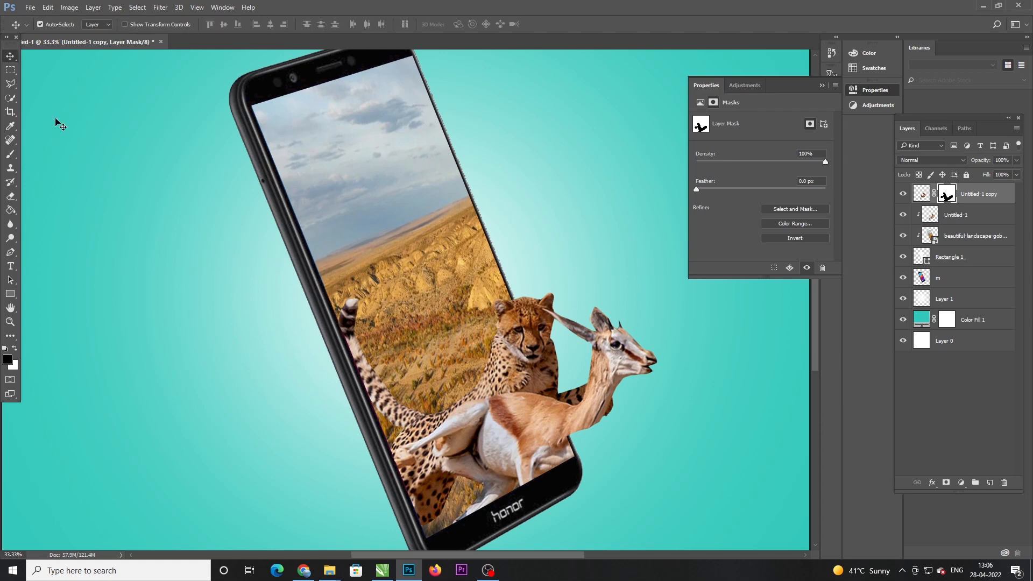
scroll(224, 335, "down", 3)
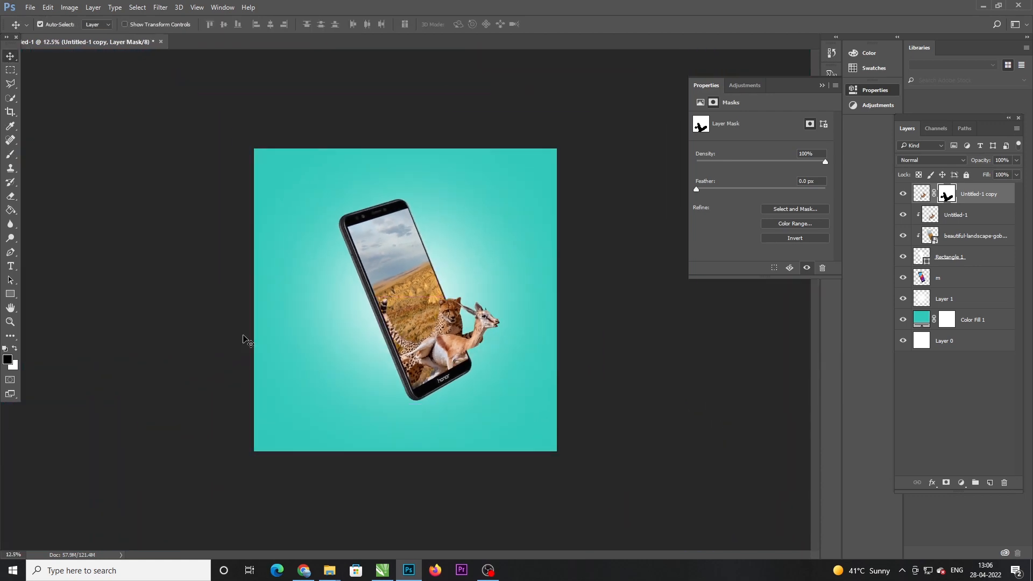
left_click(101, 232)
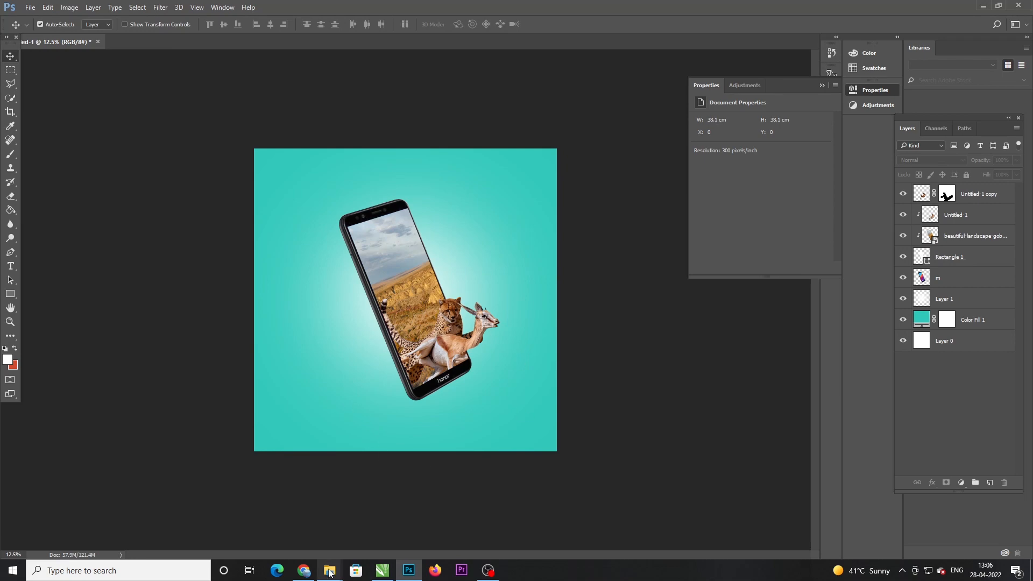
Place the Big_White_Cloud_PNG_Clipart-865 image from folder f over the phone's upper edge, scaled to about 9.4%
mouse_move(329, 571)
left_click(276, 538)
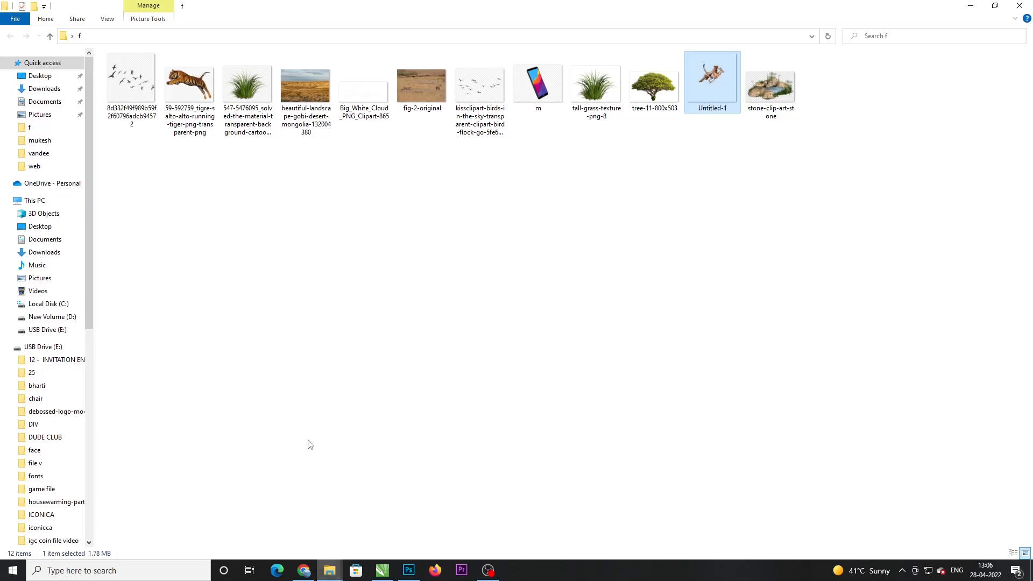
left_click(477, 105)
left_click_drag(366, 97, 443, 237)
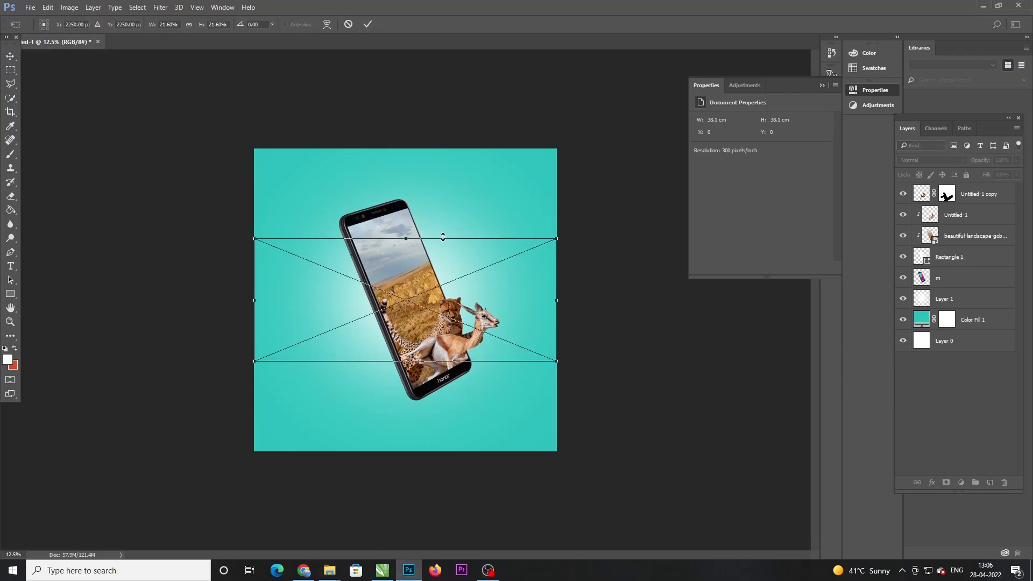
left_click_drag(557, 362, 421, 215)
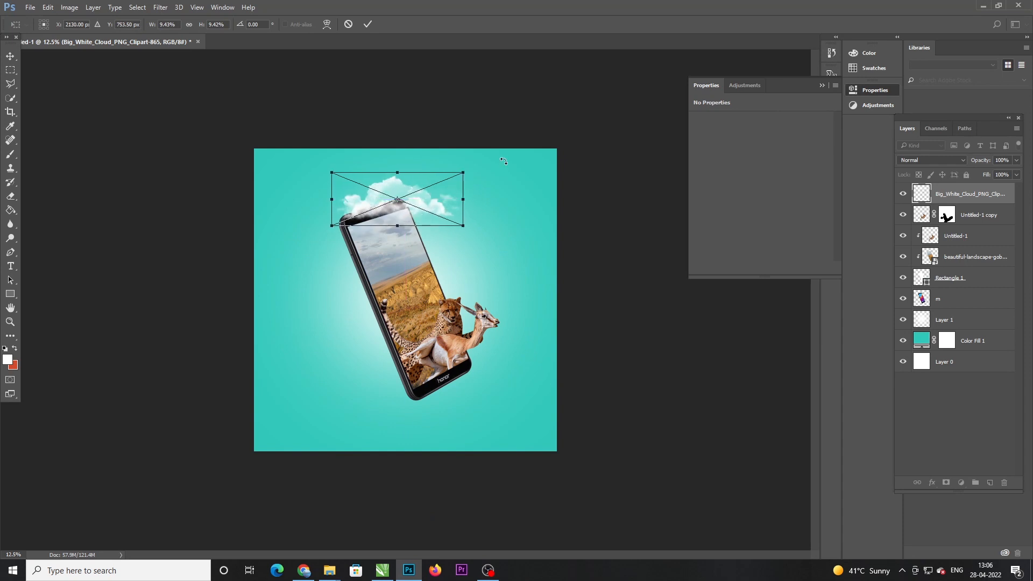
key("Return")
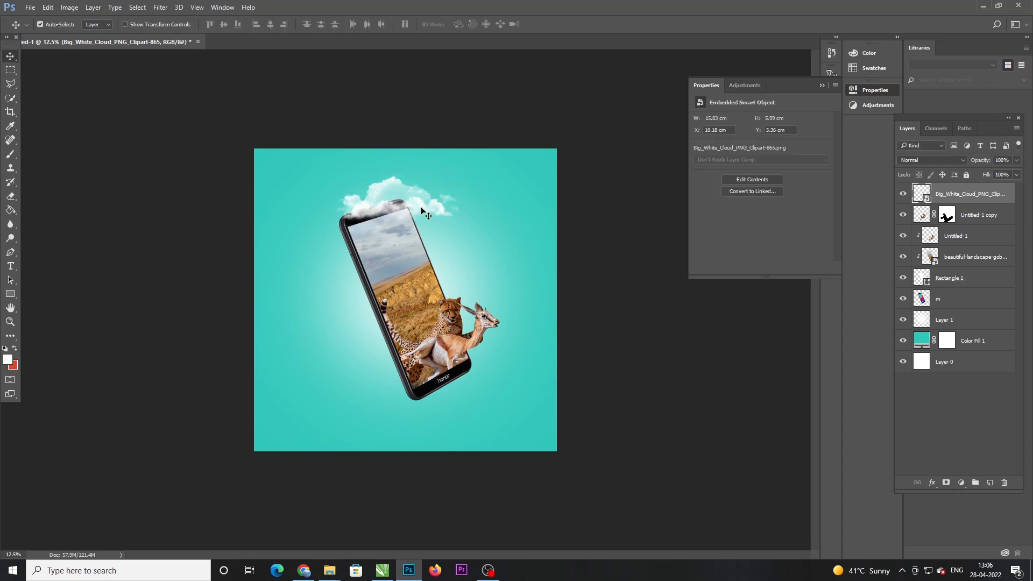
key("ctrl+t")
right_click(421, 209)
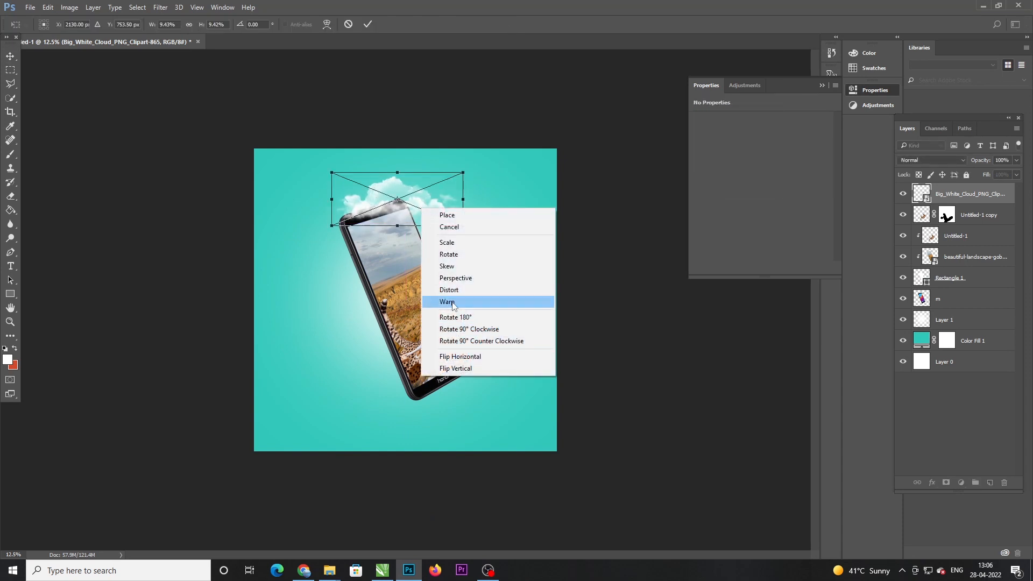
left_click(452, 302)
key("Return")
right_click(403, 213)
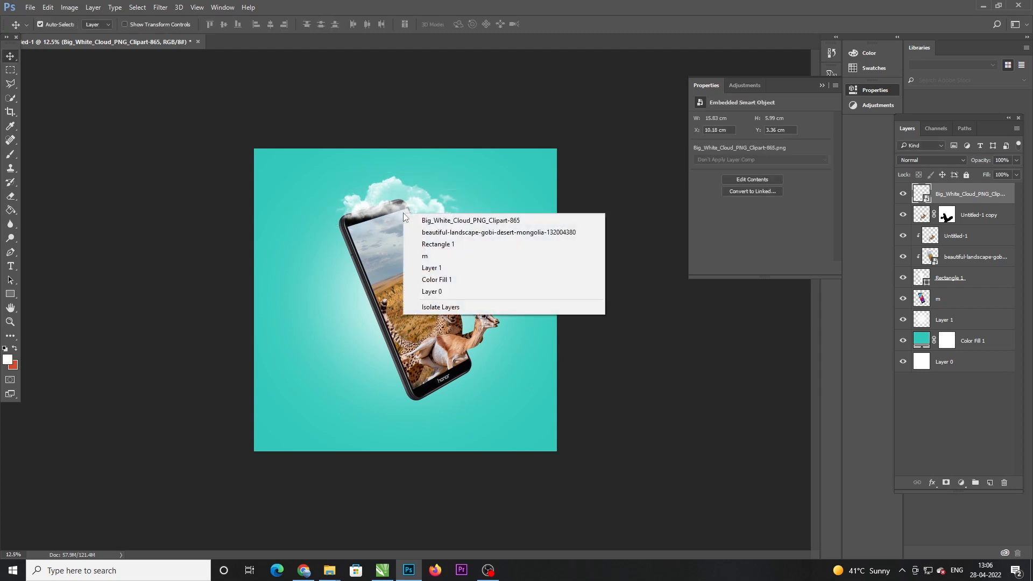
left_click(394, 201)
Distort the cloud to follow the phone's tilted upper edge, at about 13.4 × 5.4 cm
key("ctrl+t")
right_click(392, 198)
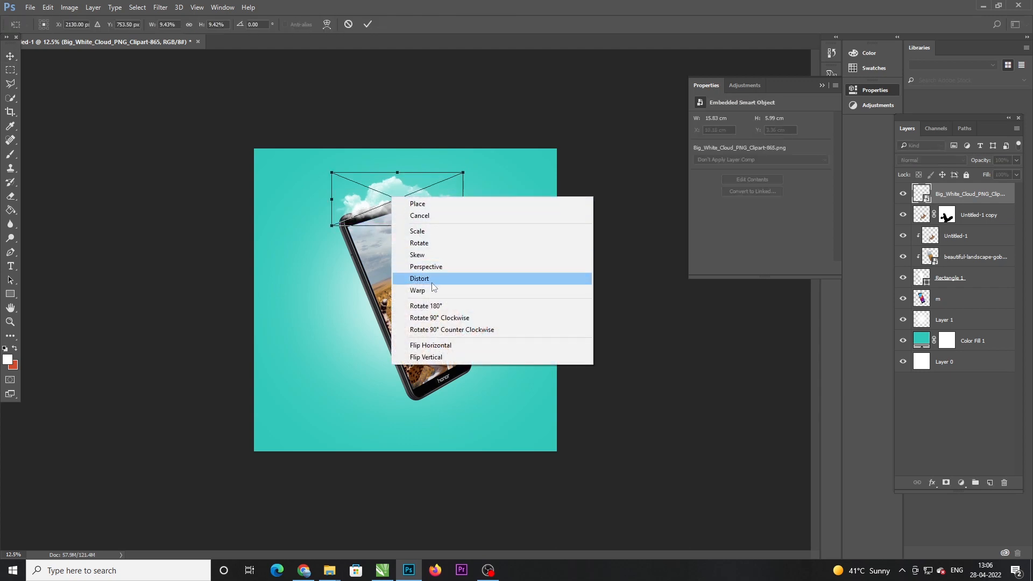
left_click(432, 279)
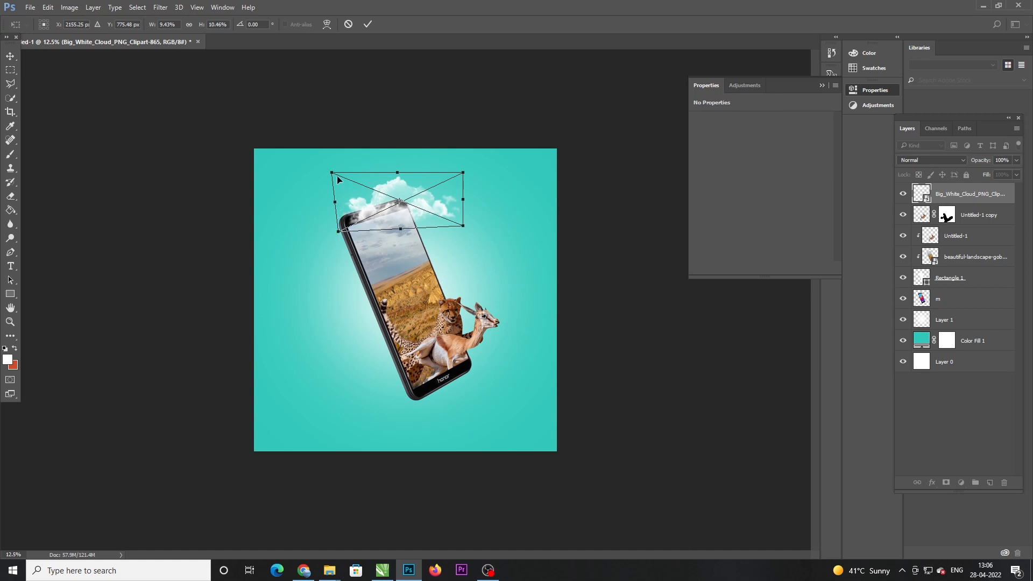
left_click_drag(332, 173, 336, 191)
left_click_drag(466, 177, 445, 182)
left_click_drag(465, 231, 412, 209)
key("Return")
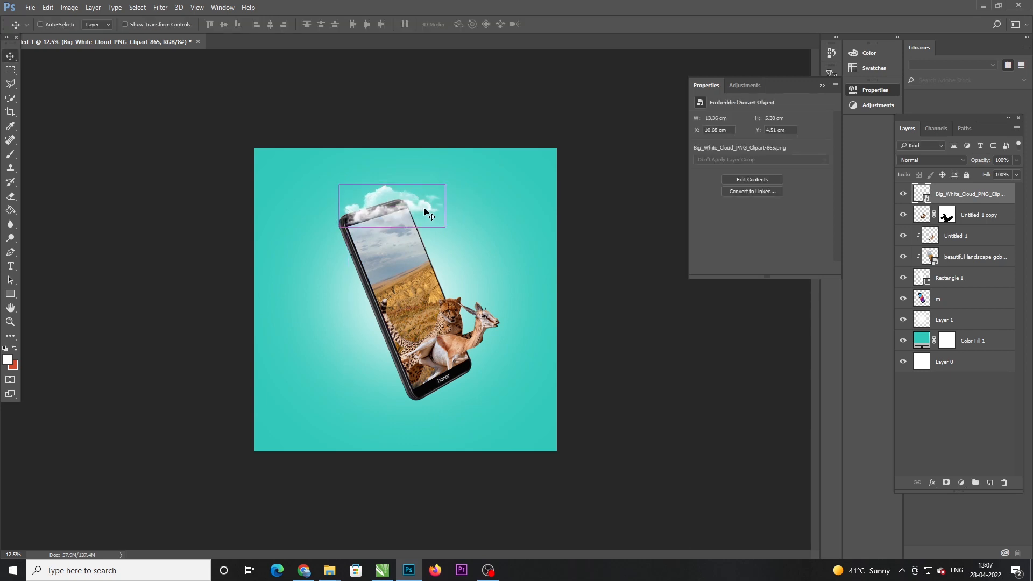
Duplicate the cloud onto the phone screen's horizon and clip the copy to the screen above the Untitled-1 layer
key("ctrl+t")
left_click_drag(446, 172, 415, 263)
key("Return")
left_click_drag(989, 221, 901, 245)
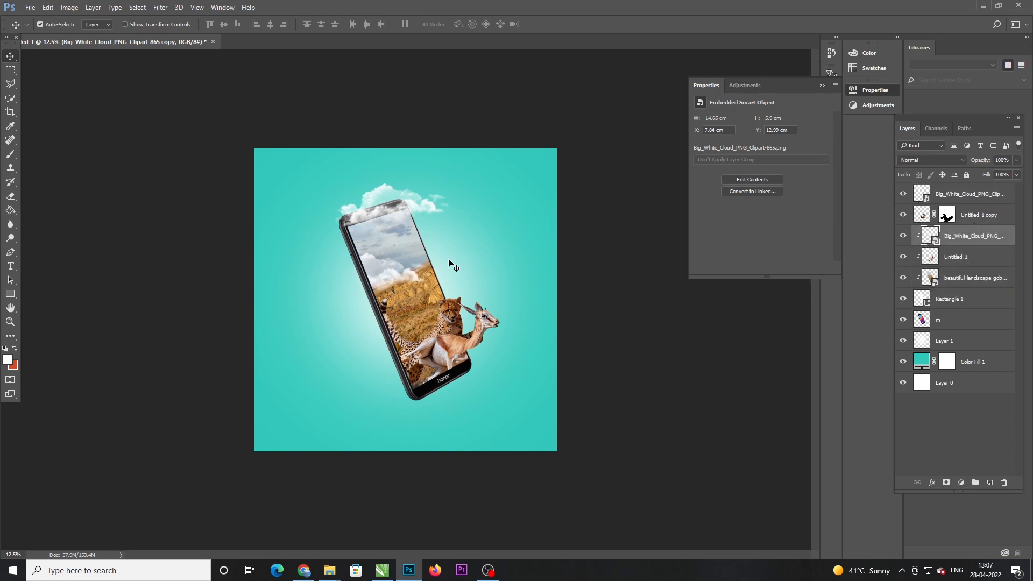
Try the cloud copy behind the phone's left edge, beneath layer m and scaled to about 6.6%, and delete it
left_click_drag(990, 236, 963, 331)
left_click_drag(348, 285, 349, 313)
key("ctrl+t")
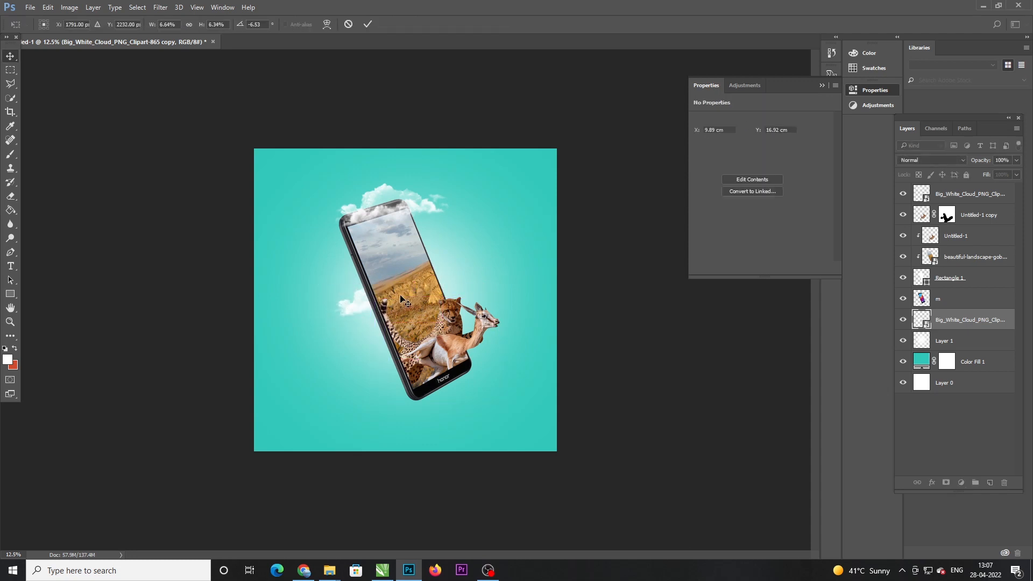
key("Return")
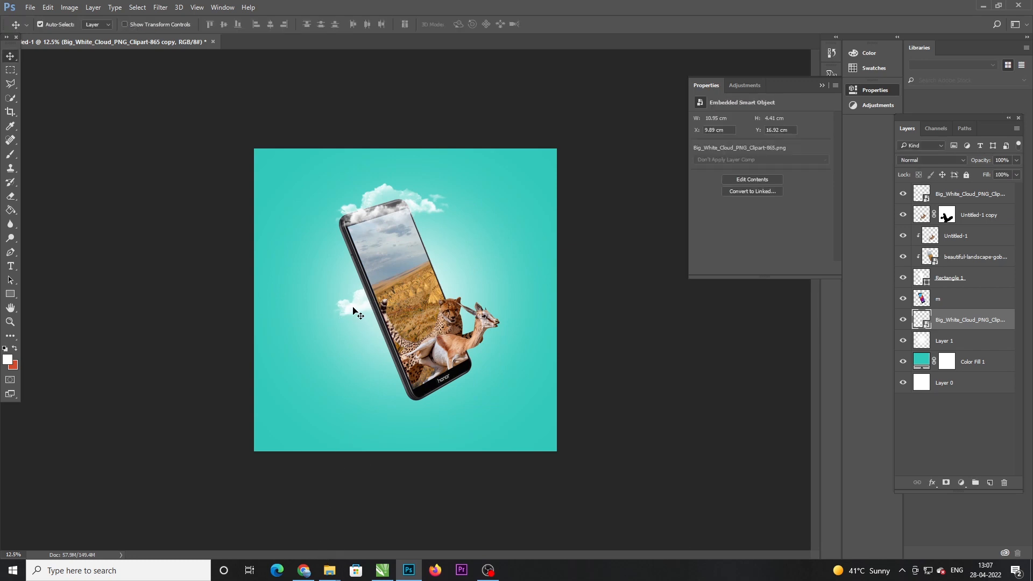
key("Delete")
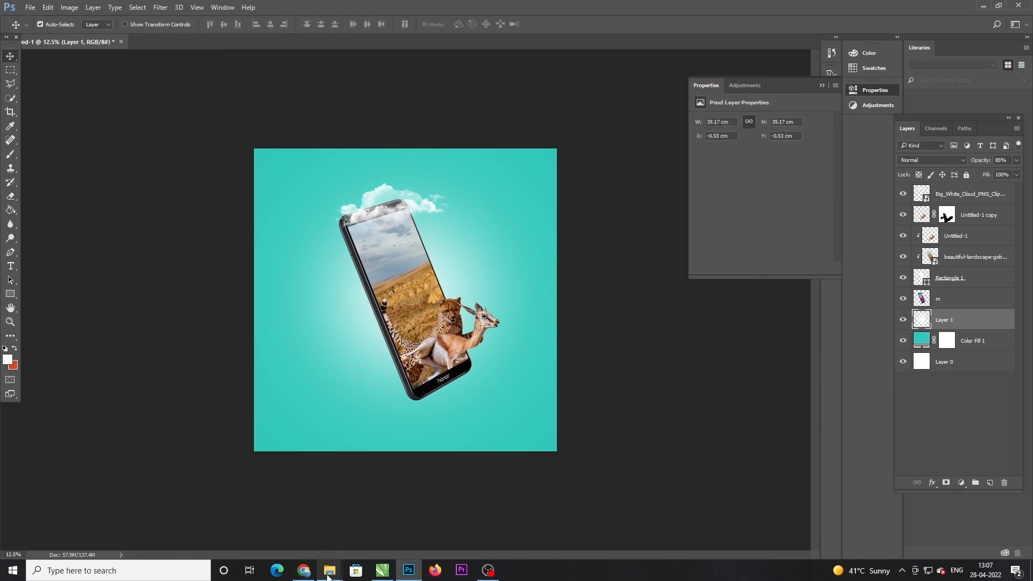
Place the Big_White_Cloud_PNG_Clipart-865 image again from folder f behind the phone, above Layer 1, about 36.3 cm wide
mouse_move(330, 575)
left_click(294, 514)
left_click_drag(375, 117, 527, 365)
key("Return")
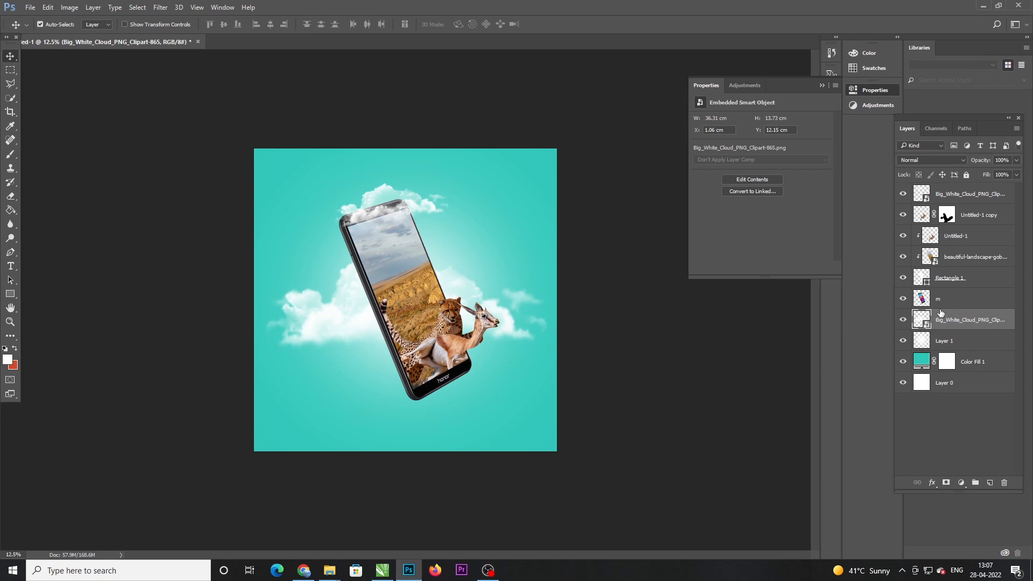
Scale the cloud behind the phone to about 25.5 × 9.6 cm and raise it behind the screen's upper half
key("ctrl+t")
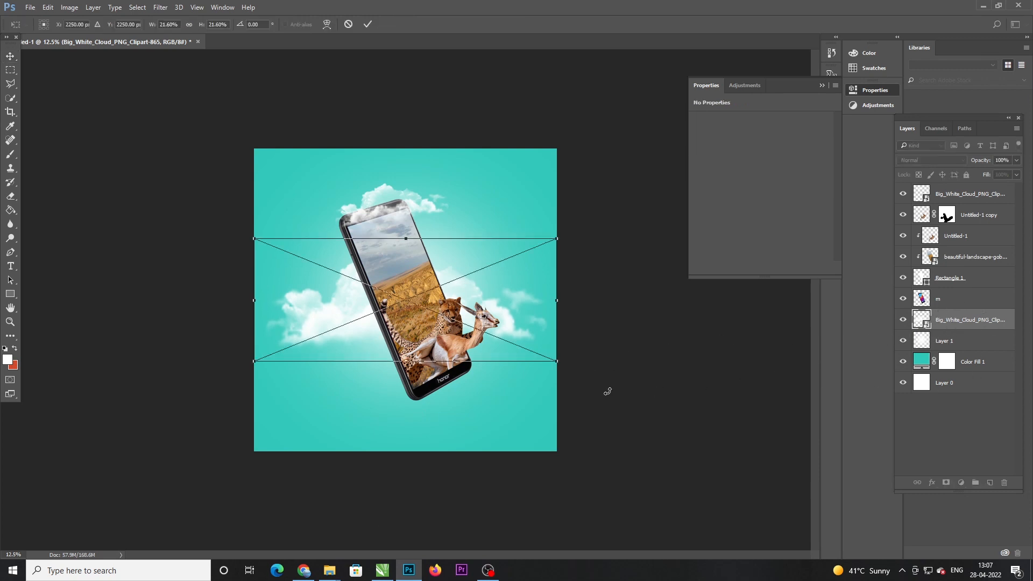
left_click_drag(556, 364, 496, 280)
left_click_drag(516, 317, 523, 321)
key("Return")
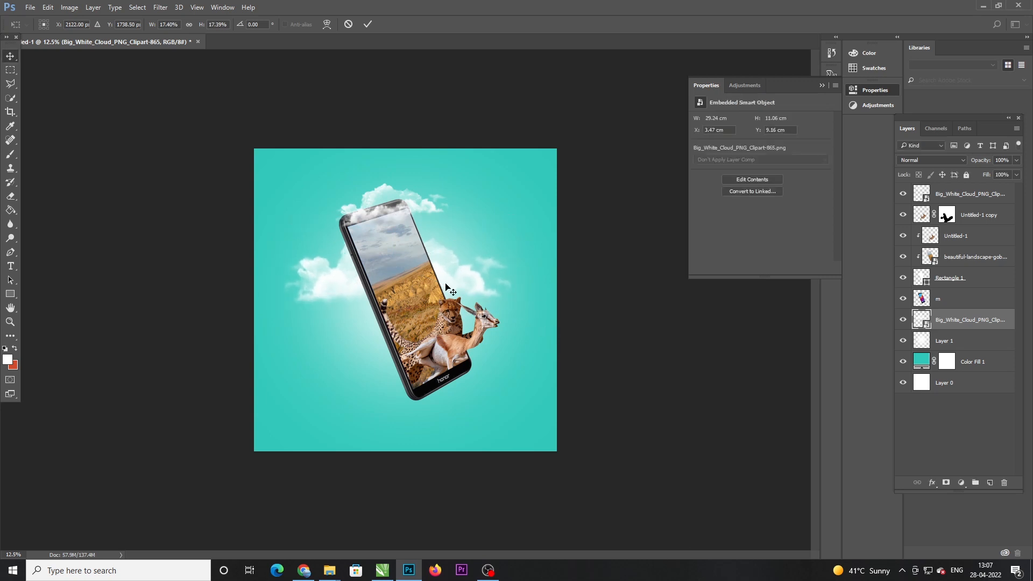
left_click_drag(444, 275, 444, 265)
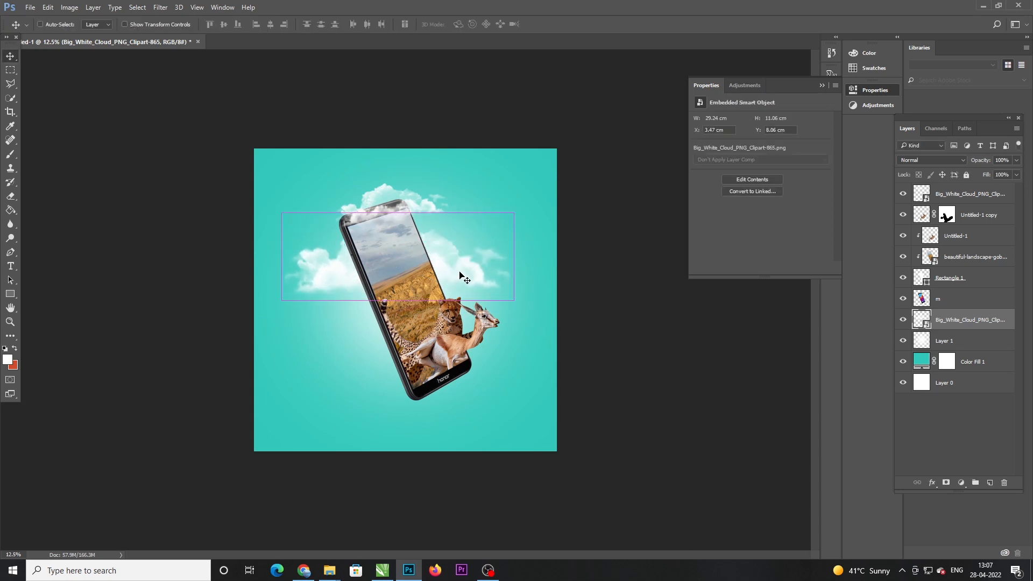
key("ctrl+t")
left_click_drag(512, 303, 505, 299)
key("Return")
left_click(650, 353)
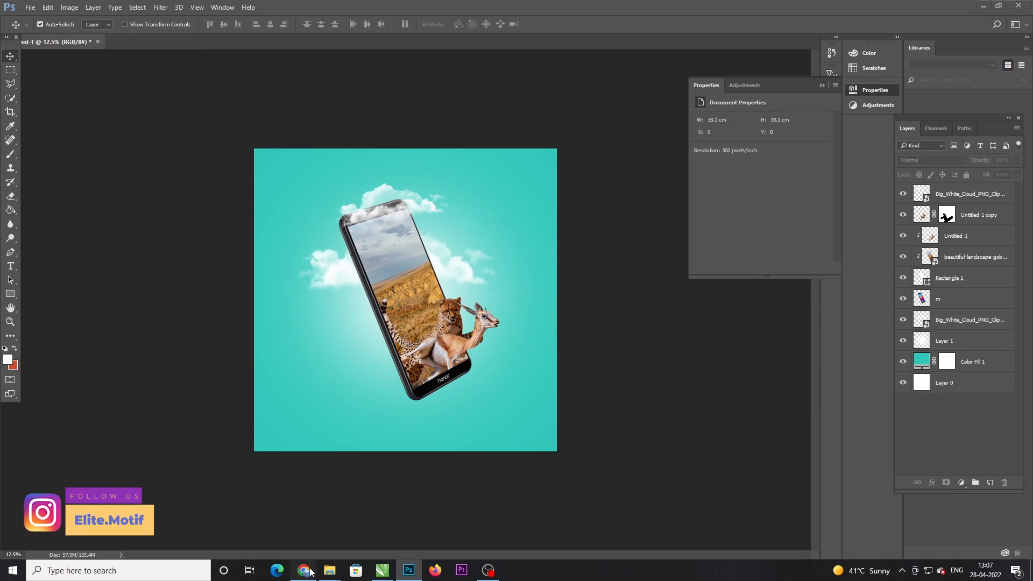
Place the kissclipart-birds-in-the-sky image from folder f as the topmost layer over the phone
left_click(304, 570)
left_click(304, 570)
left_click(331, 572)
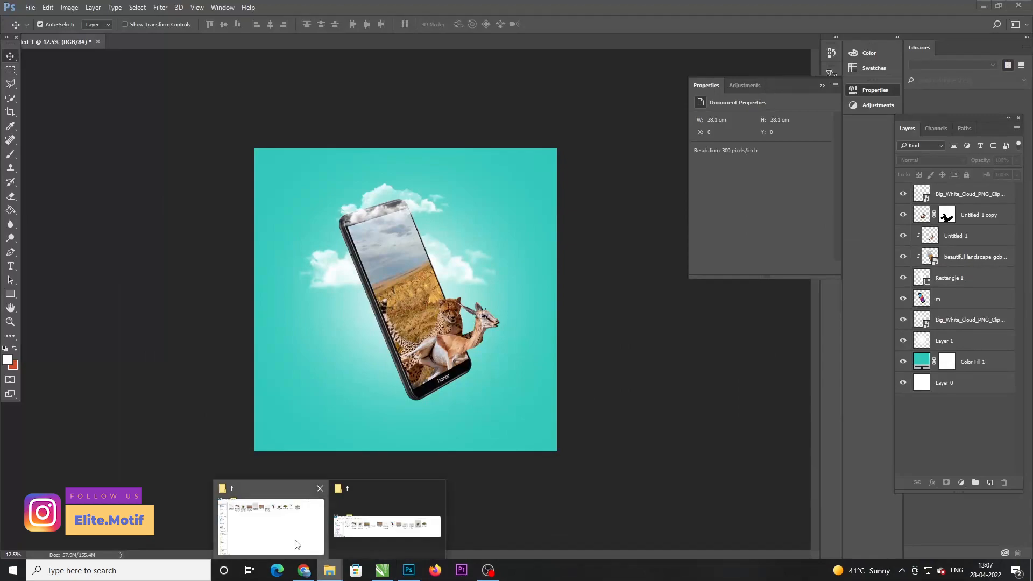
left_click(296, 544)
left_click_drag(474, 89, 445, 295)
key("Return")
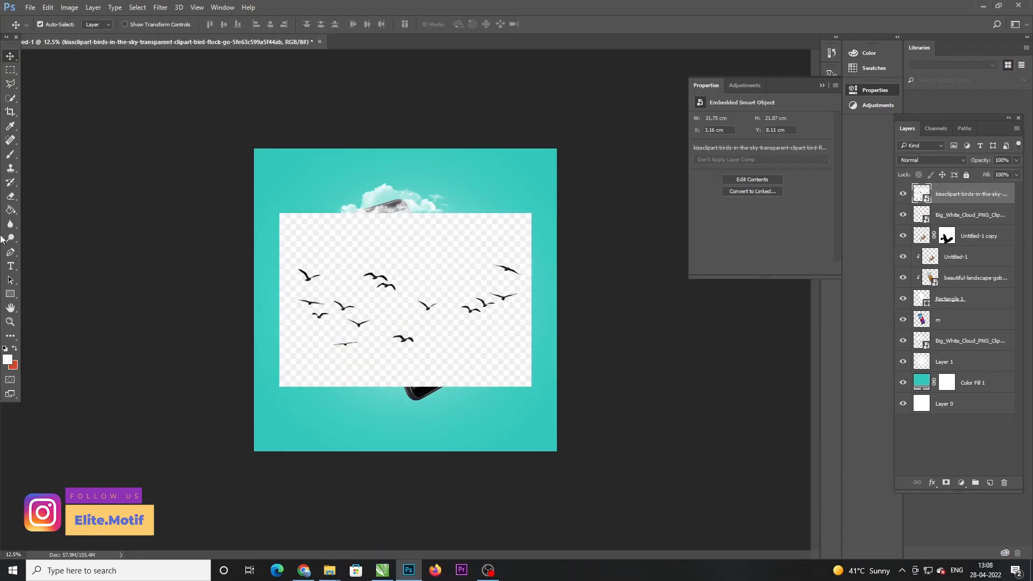
Rasterize the birds image and remove its checkered background with the Magic Eraser
left_click(10, 196)
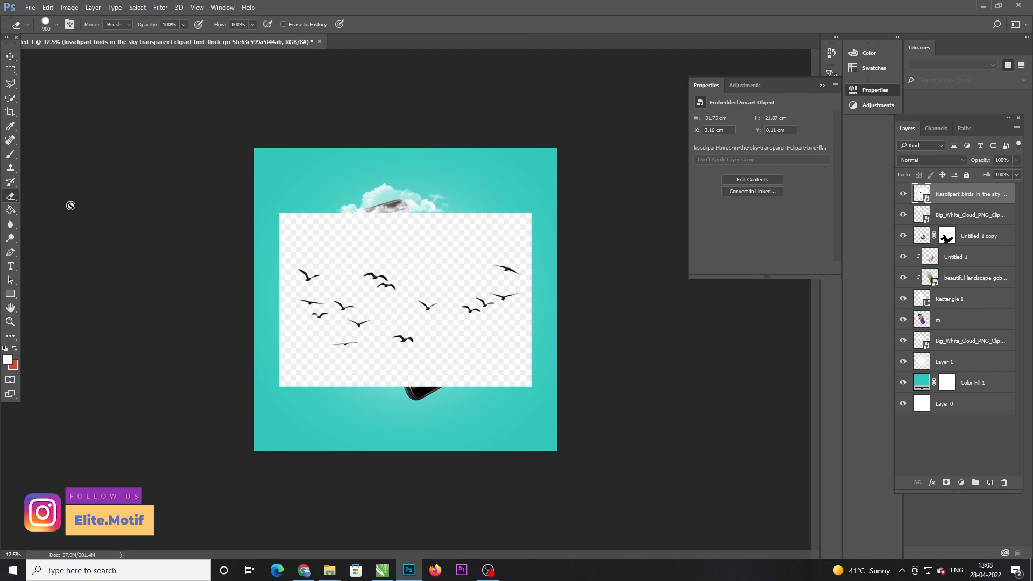
right_click(11, 196)
left_click(45, 218)
left_click(451, 249)
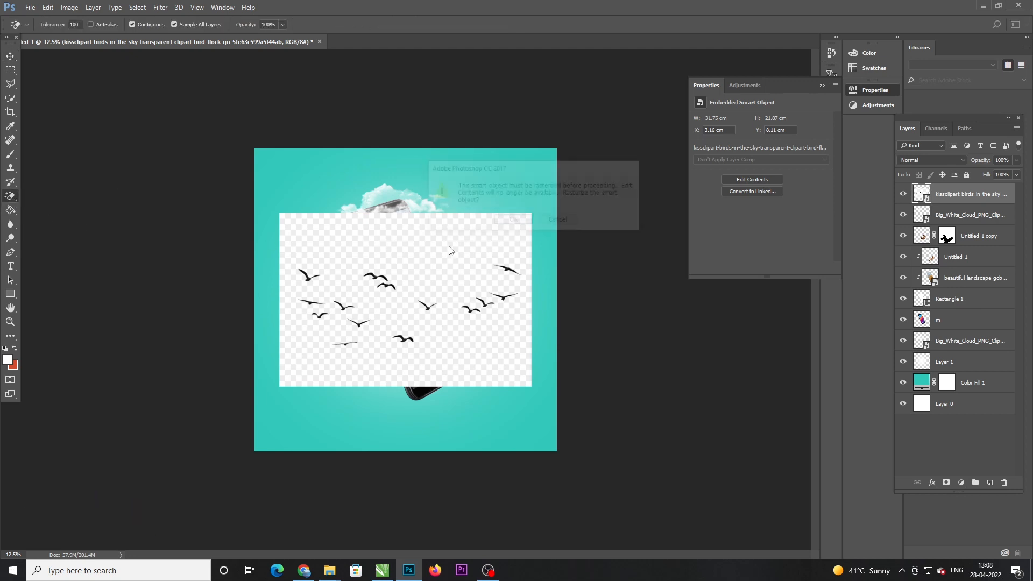
left_click(511, 220)
left_click(438, 261)
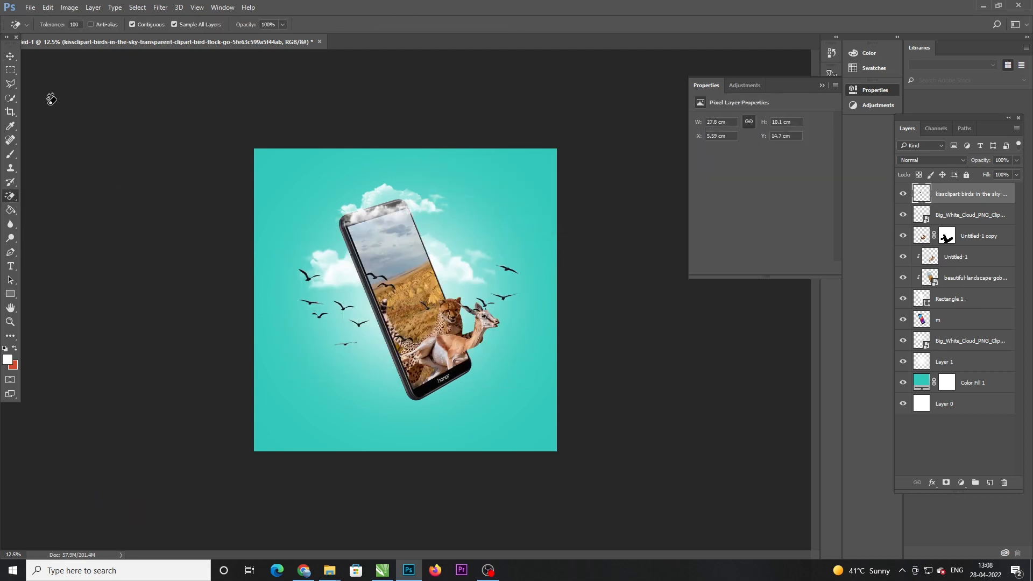
Scale the birds to about 45% and position them over the phone's upper edge and cloud
left_click(11, 57)
key("ctrl+t")
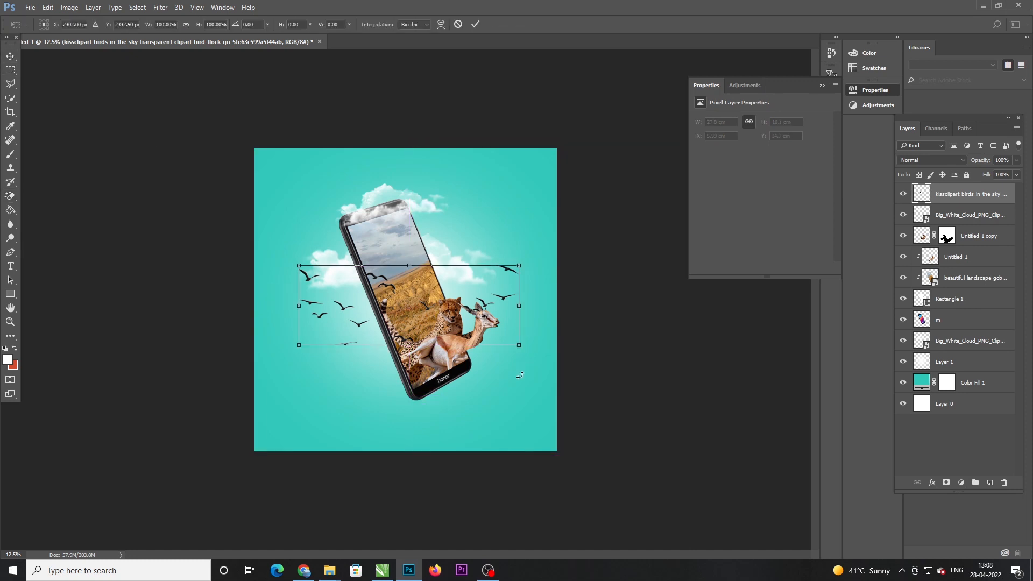
left_click_drag(520, 346, 460, 208)
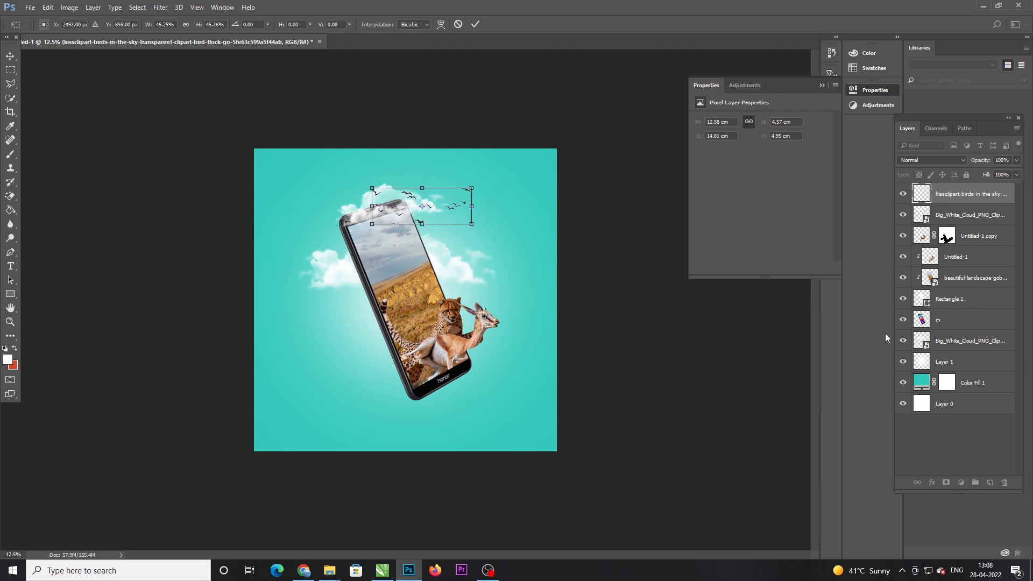
Distort the birds to about 12.7 × 5.5 cm, following the phone's tilt, and shift them down onto its upper screen
right_click(462, 205)
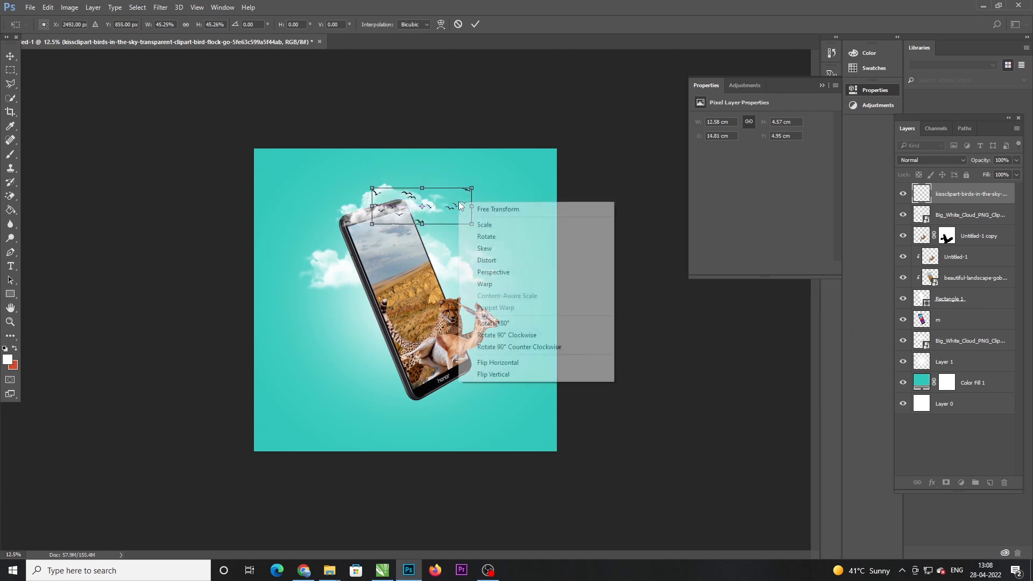
left_click(482, 262)
left_click_drag(371, 228, 374, 234)
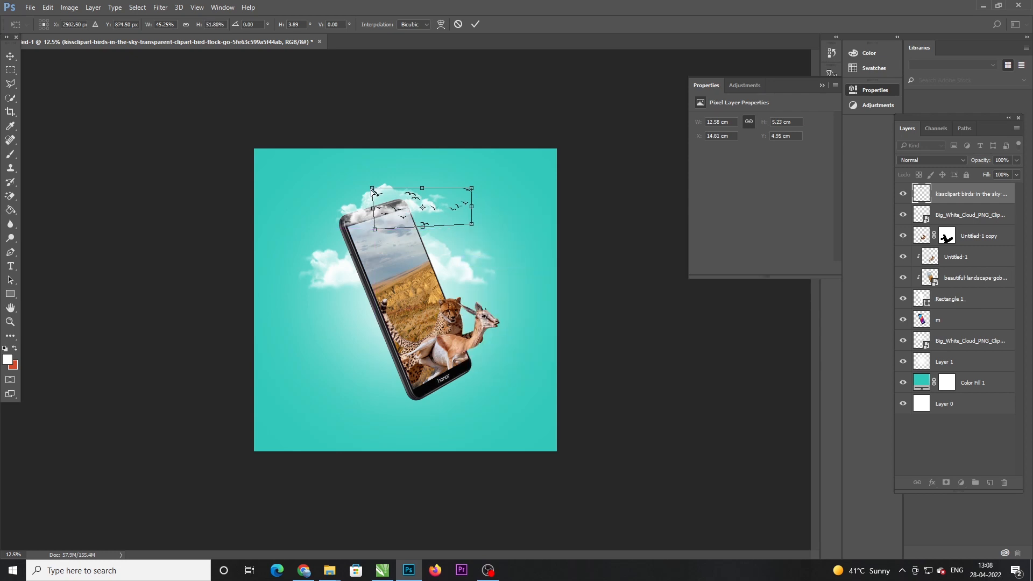
left_click_drag(372, 191, 367, 196)
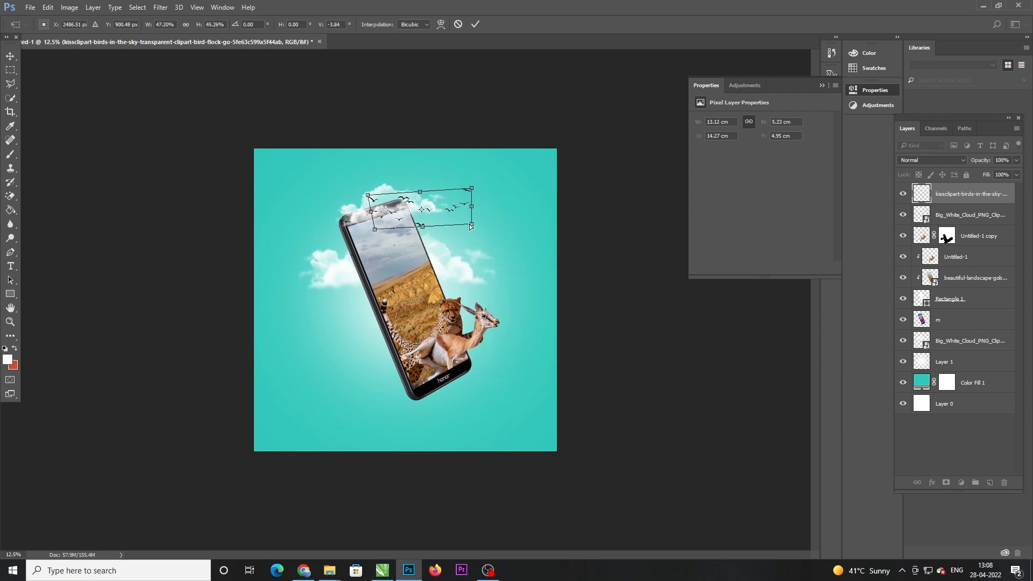
left_click_drag(470, 224, 468, 183)
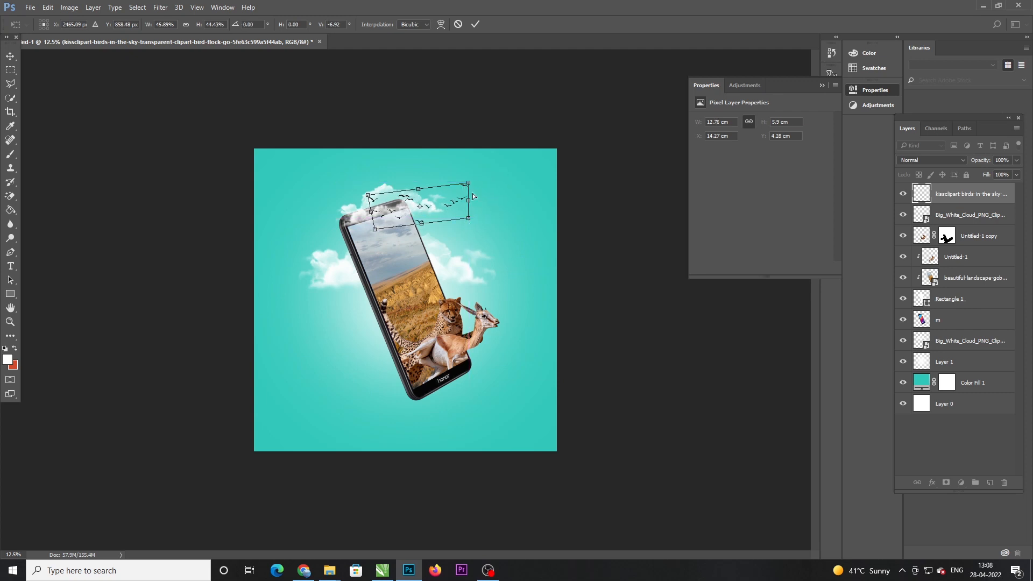
key("Return")
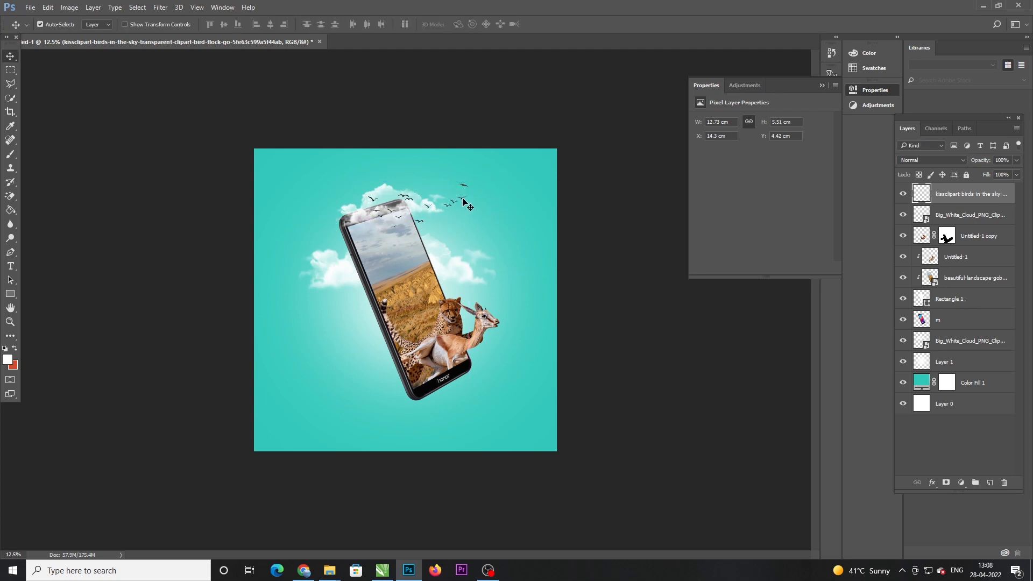
left_click(463, 199)
left_click_drag(465, 199, 457, 210)
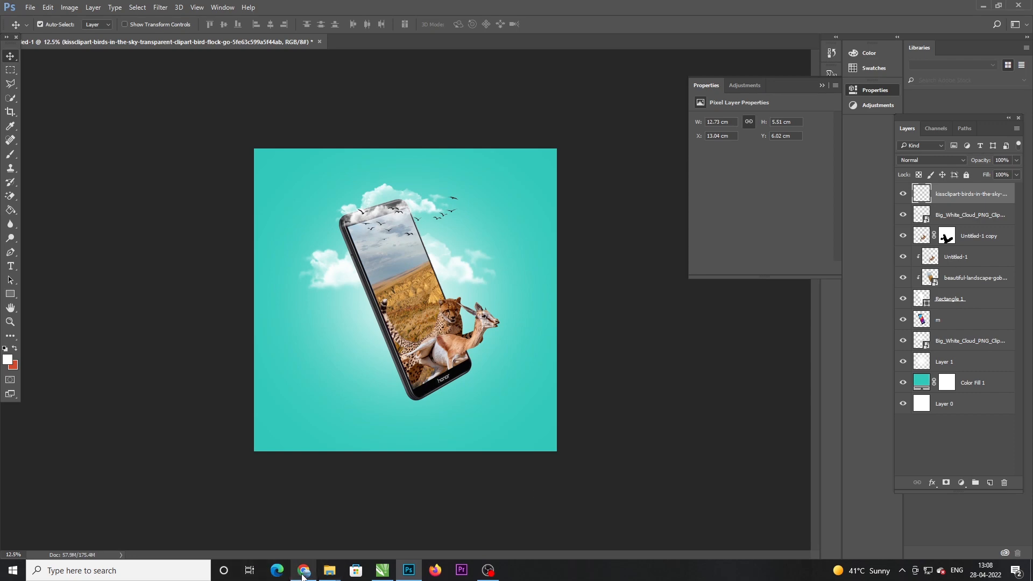
Place the stone-clip-art-stone image from folder f over the phone and choose the Magic Eraser tool
mouse_move(331, 574)
left_click(272, 520)
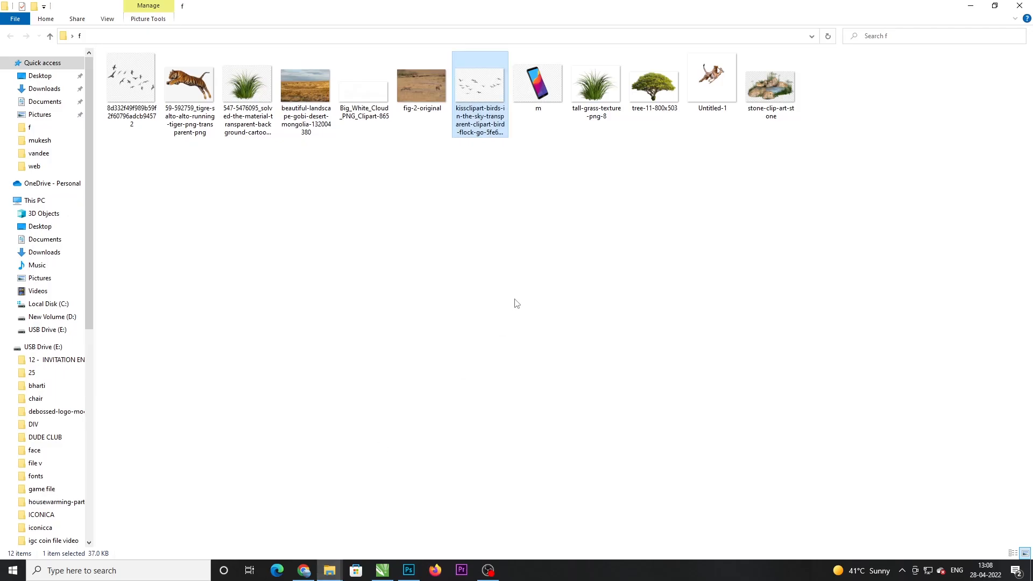
left_click_drag(771, 87, 461, 309)
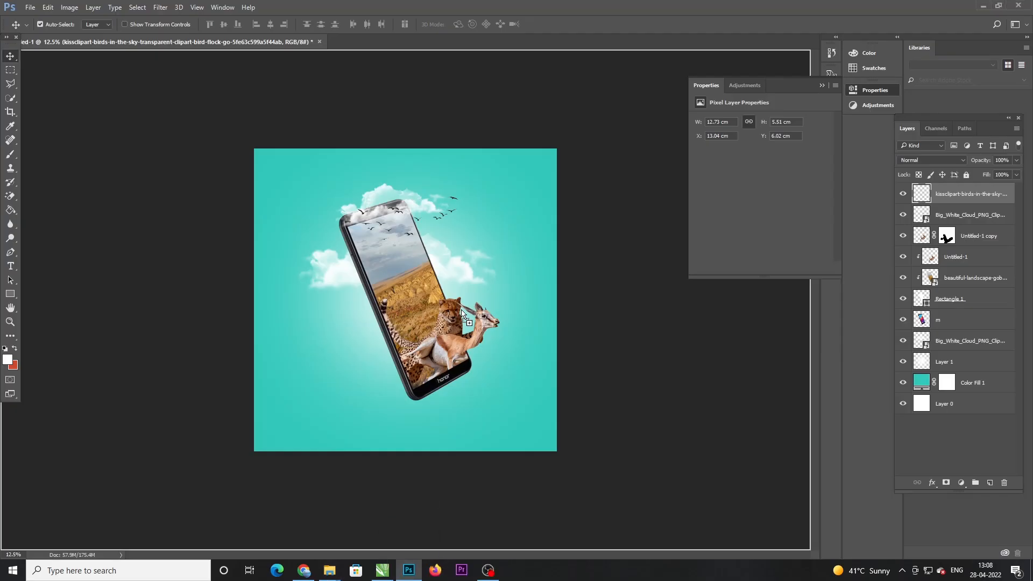
key("Return")
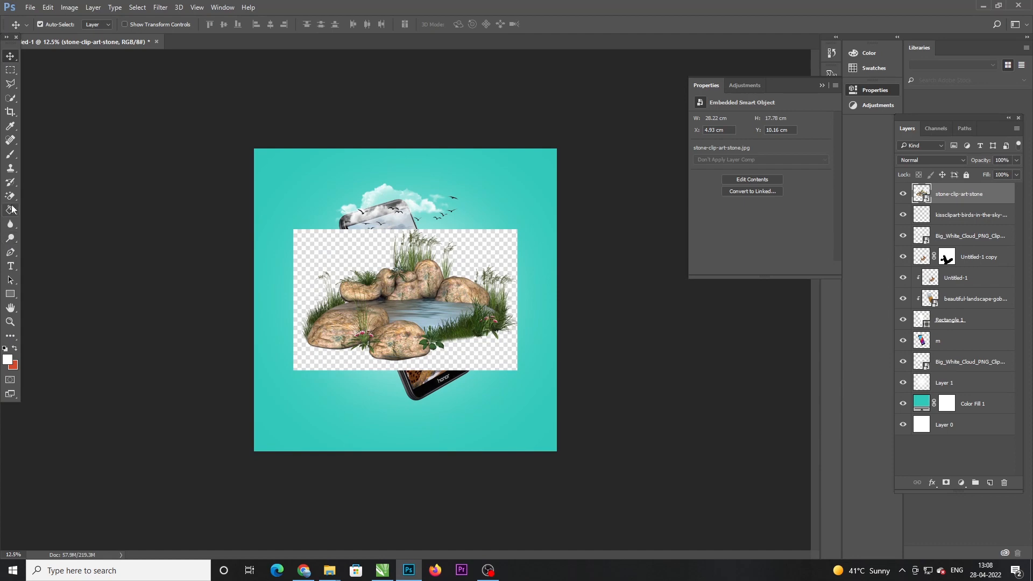
left_click_drag(9, 196, 65, 222)
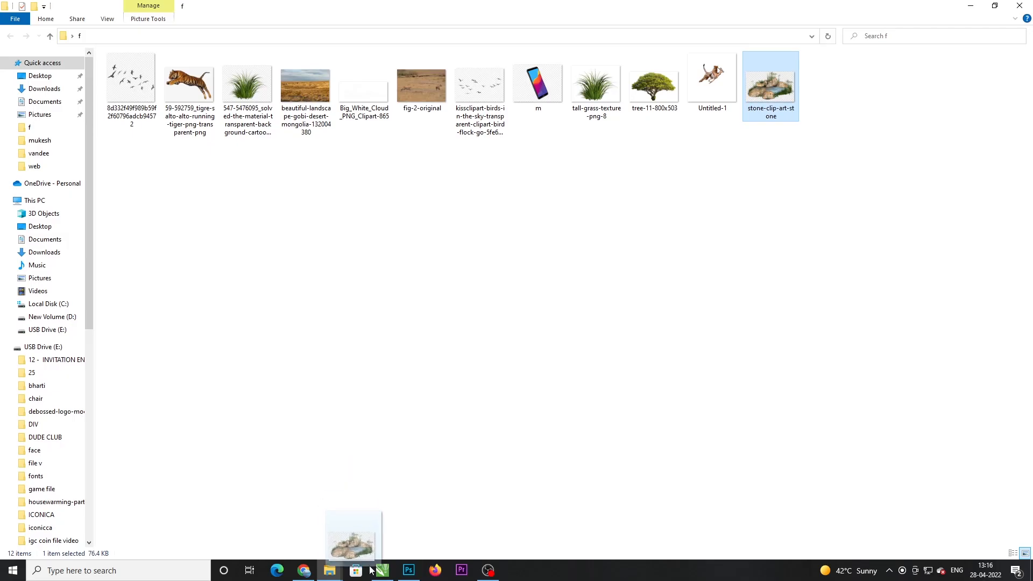
Place the stone-clip-art-stone image from folder f again and move it to the top of the layer stack
left_click_drag(355, 544, 409, 570)
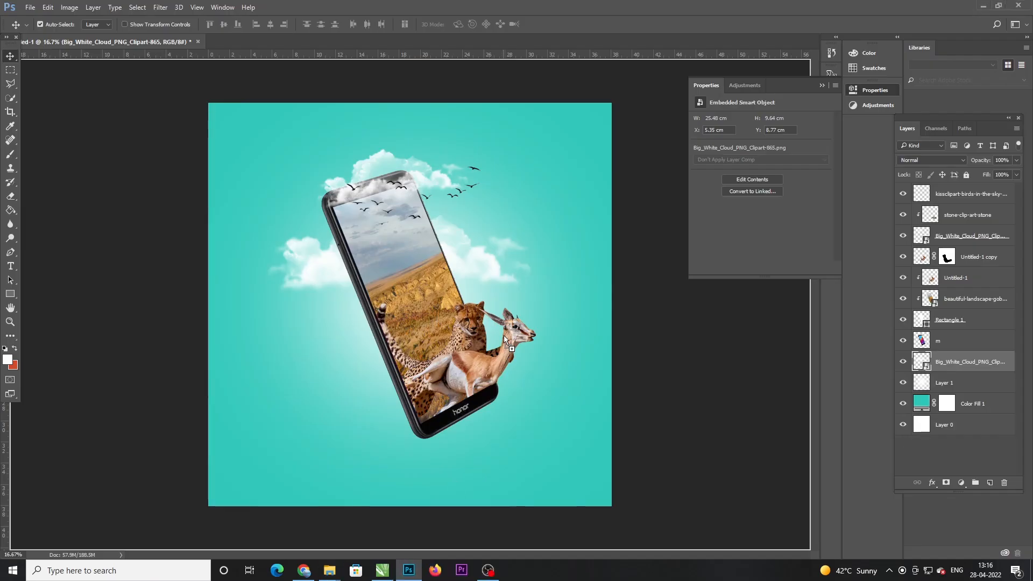
left_click_drag(504, 339, 505, 339)
key("Return")
left_click_drag(977, 368, 969, 189)
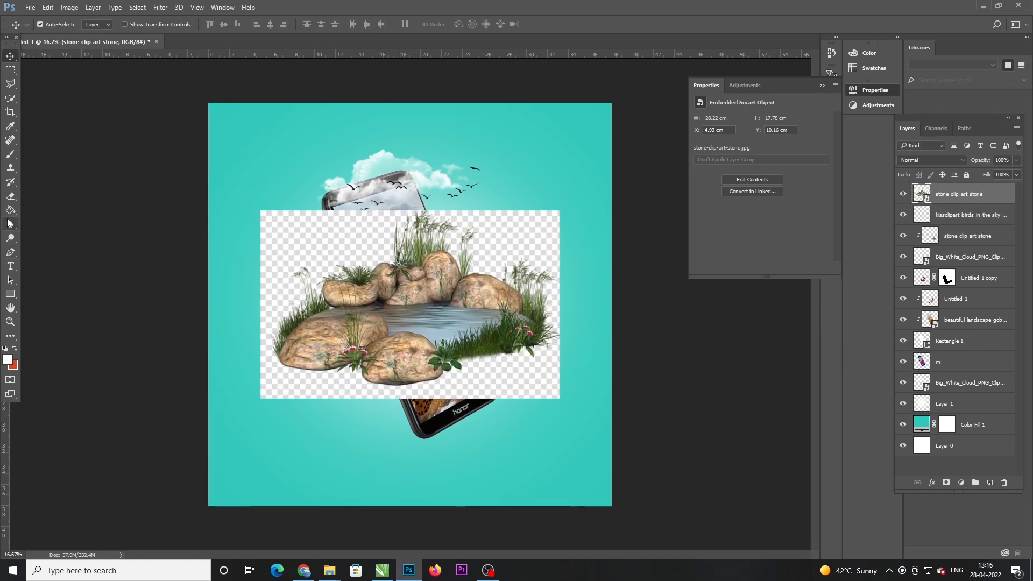
Rasterize the new stone image, undo the stray erase, and remove its checkered background with the Magic Eraser
left_click(11, 199)
left_click(326, 229)
key("Return")
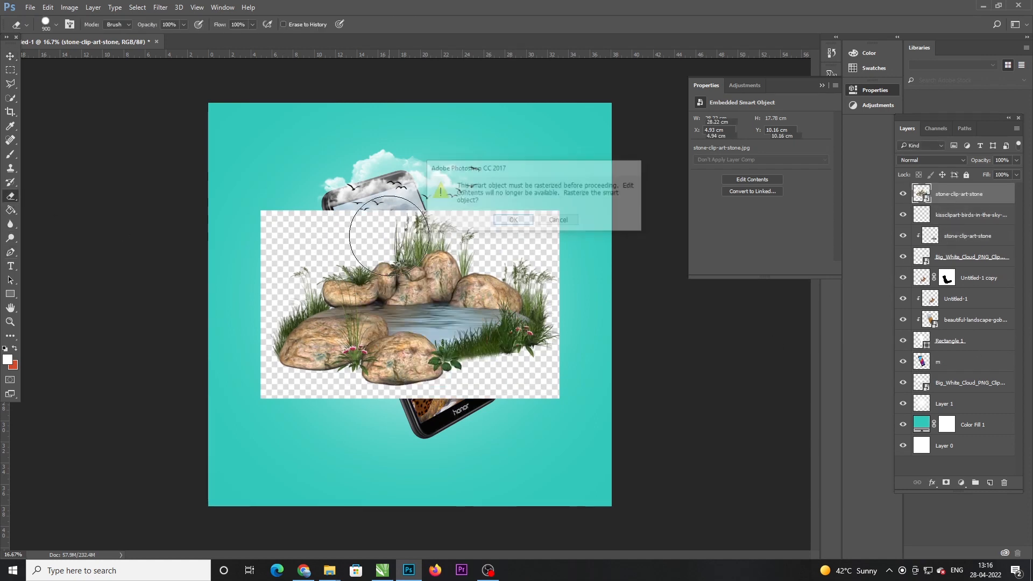
key("ctrl+z")
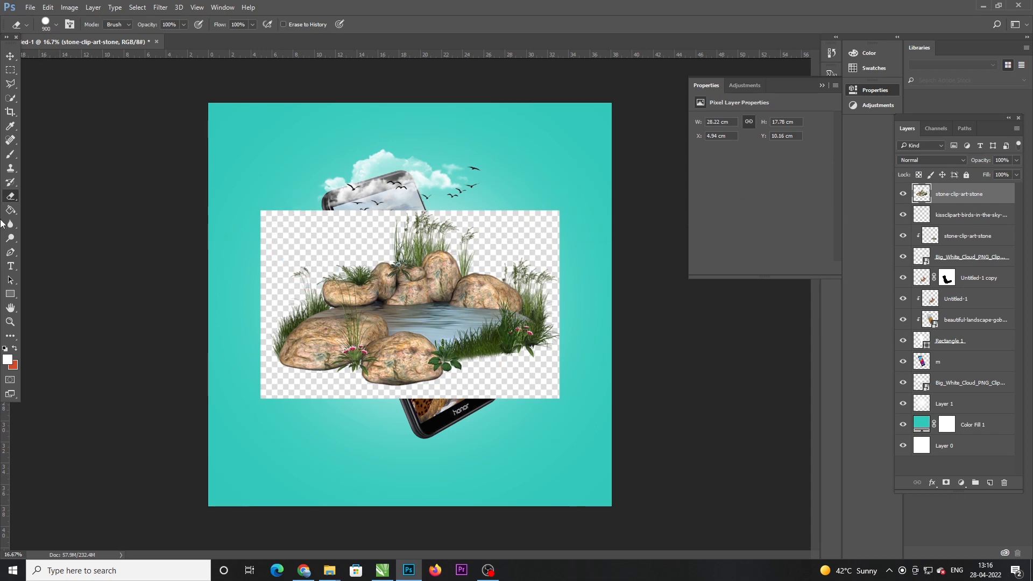
right_click(13, 204)
left_click(65, 218)
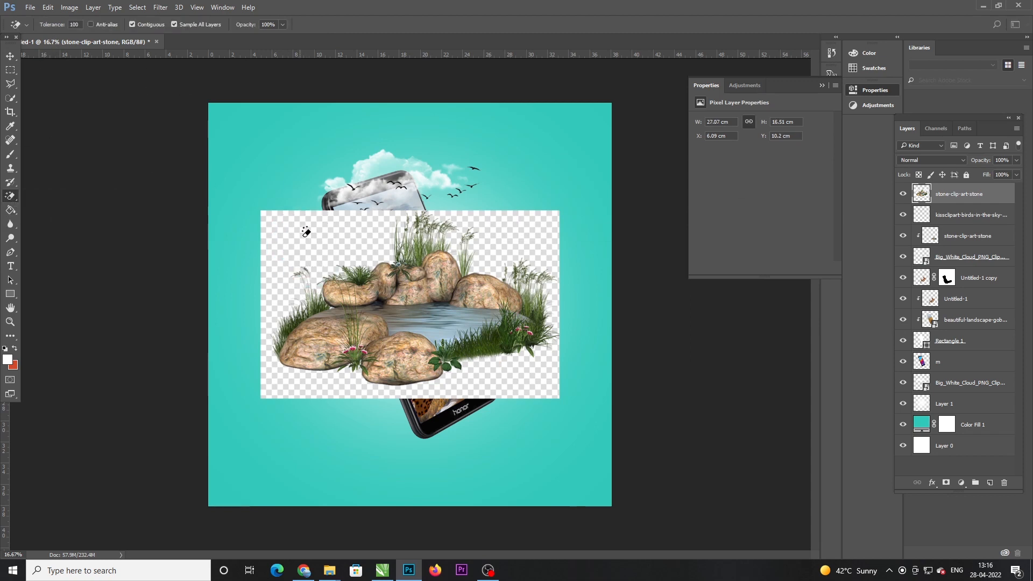
left_click(304, 230)
left_click(10, 56)
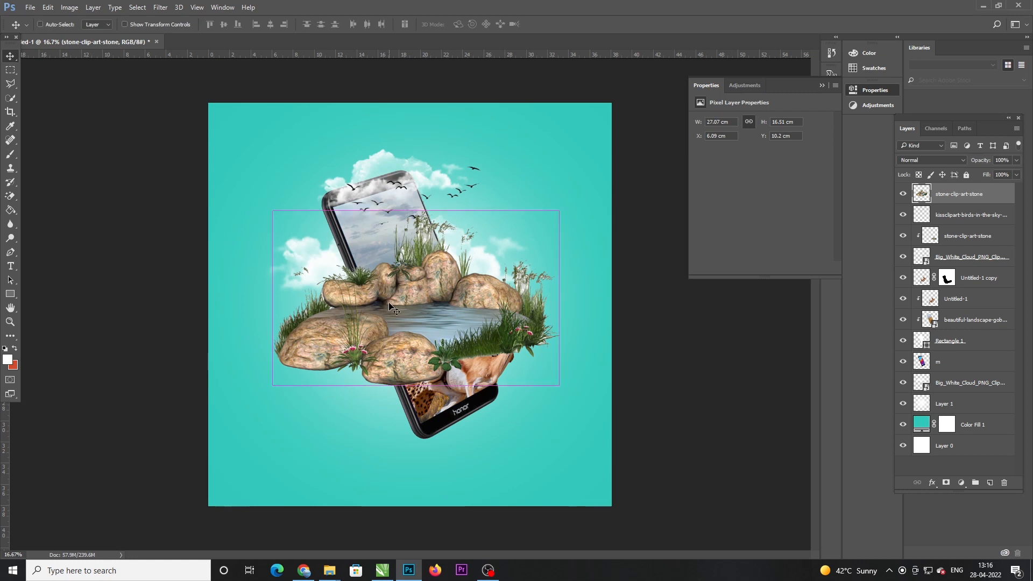
Turn on the CMYK color proof and scale the stone pond to about 55%, placing it over the phone's lower right corner
key("ctrl+y")
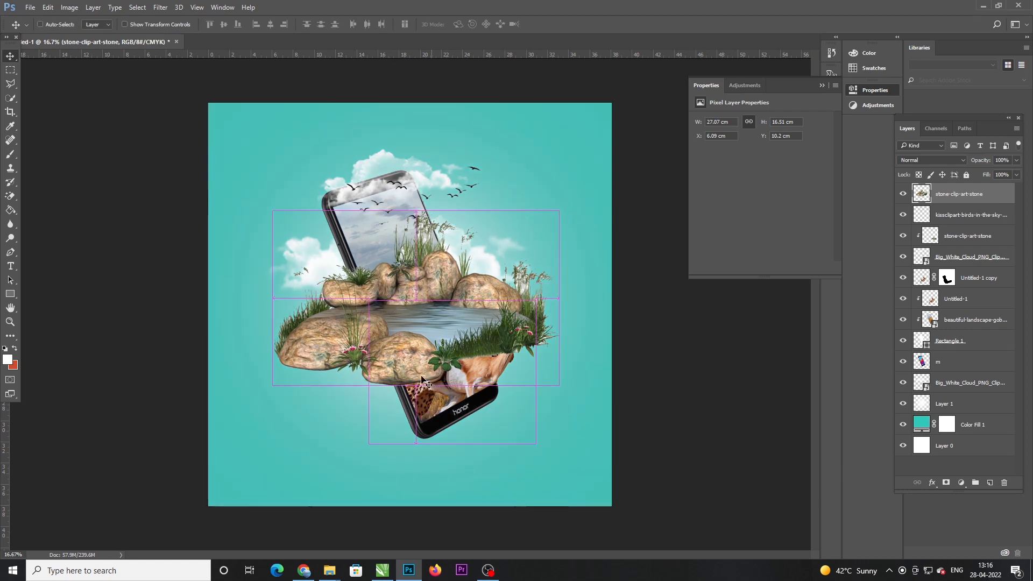
key("ctrl+t")
left_click_drag(272, 208, 337, 250)
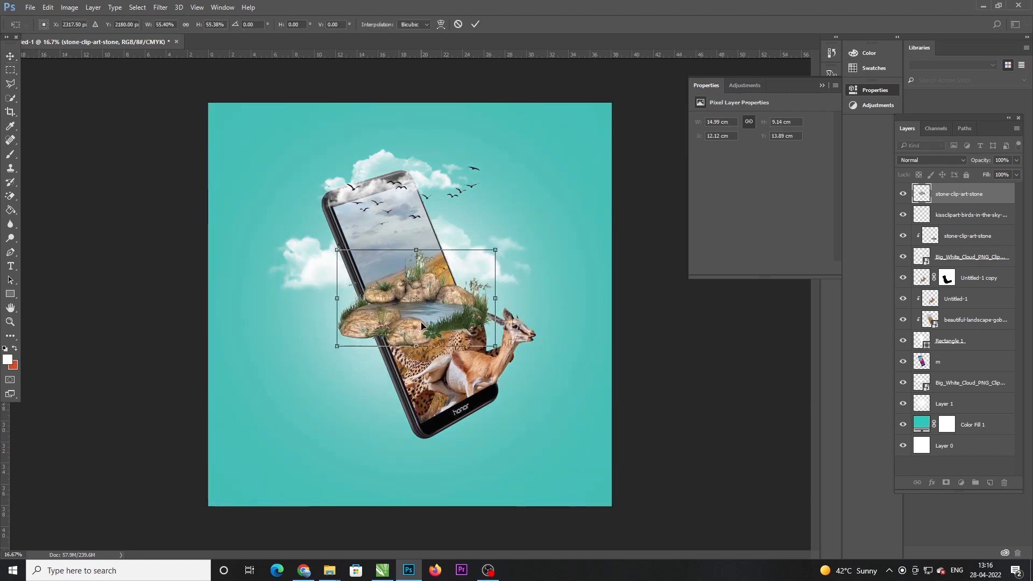
left_click_drag(426, 325, 502, 411)
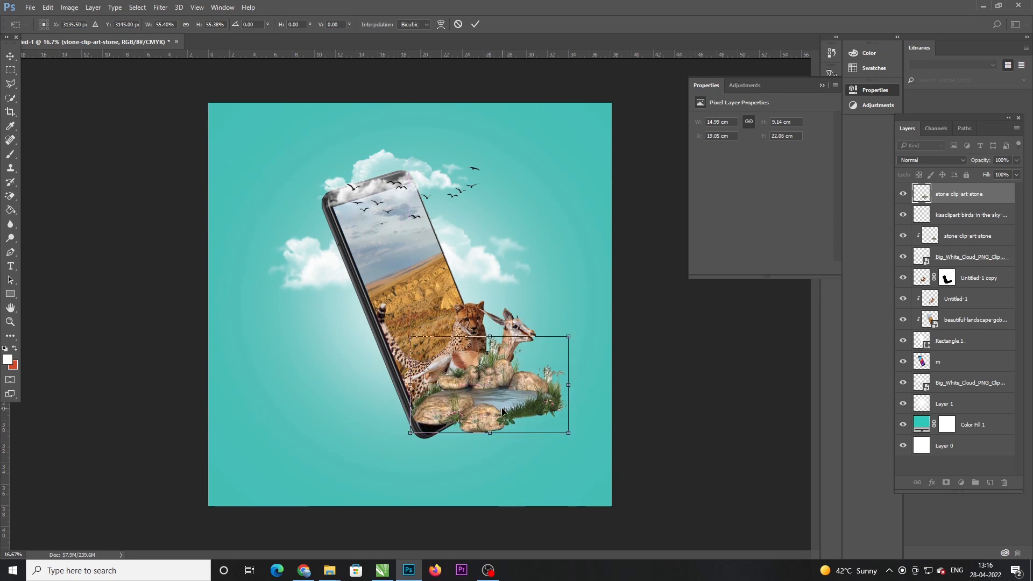
Nudge the stone pond to X 19.51 cm, Y 22.16 cm, and move its layer between Untitled-1 and the landscape
key("Right")
key("Right")
key("Right")
key("Right")
key("Right")
key("Right")
key("Right")
key("Right")
key("Right")
key("Right")
key("Right")
key("Right")
key("Right")
key("Right")
key("Right")
key("Right")
key("Right")
key("Right")
key("Right")
key("Right")
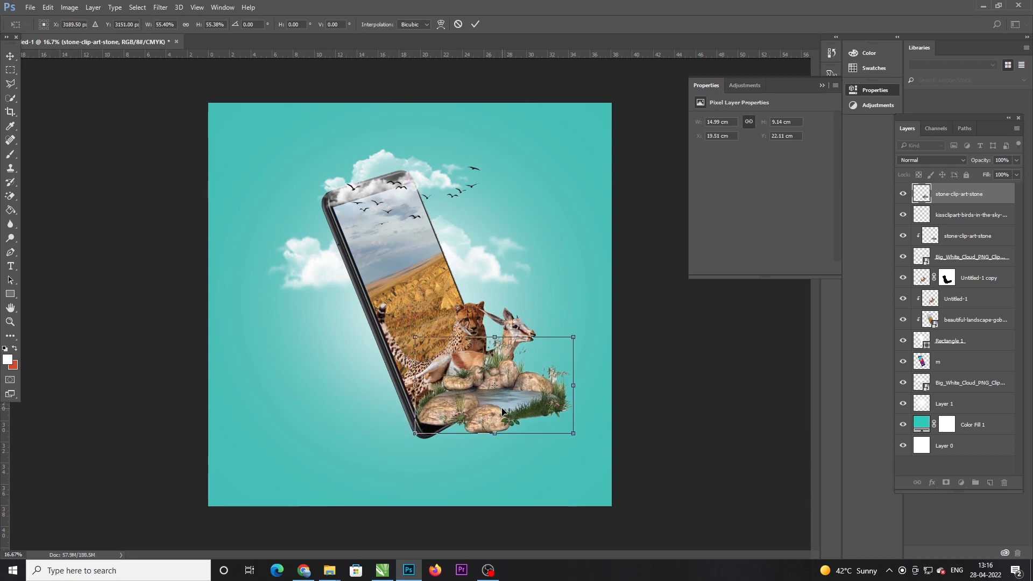
key("Down")
key("Down")
key("Down")
key("Down")
key("Down")
key("Down")
key("Return")
left_click_drag(962, 197, 964, 296)
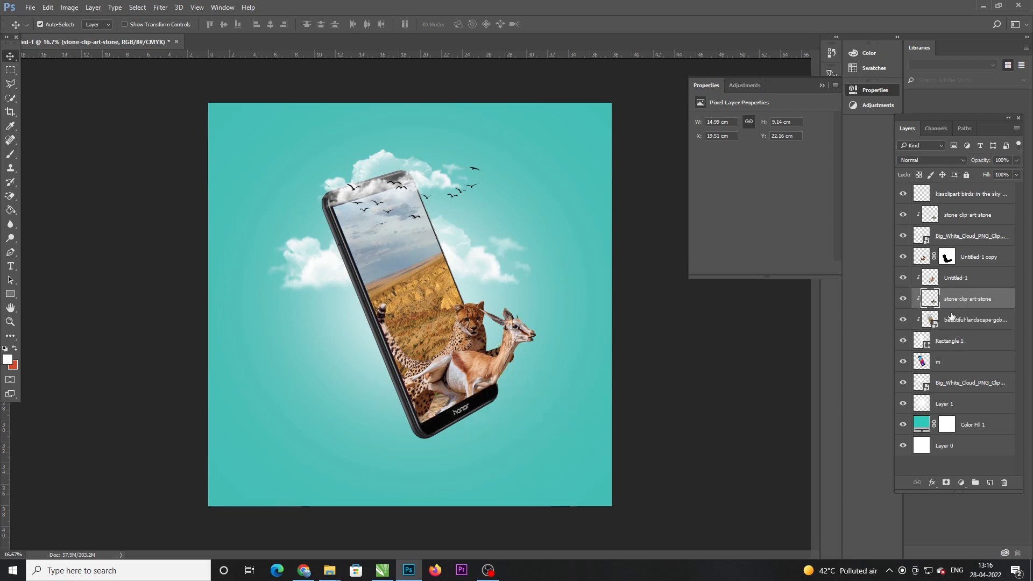
Duplicate the stone pond layer and scale both pond layers together to about 94.8%, keeping them at the phone's lower right corner
key("ctrl+j")
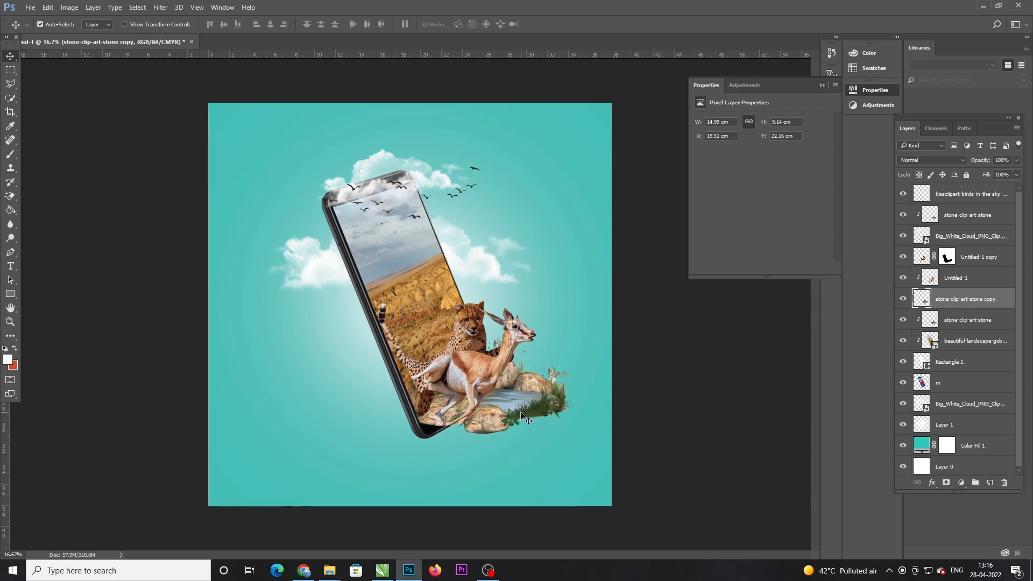
left_click(980, 321, "shift")
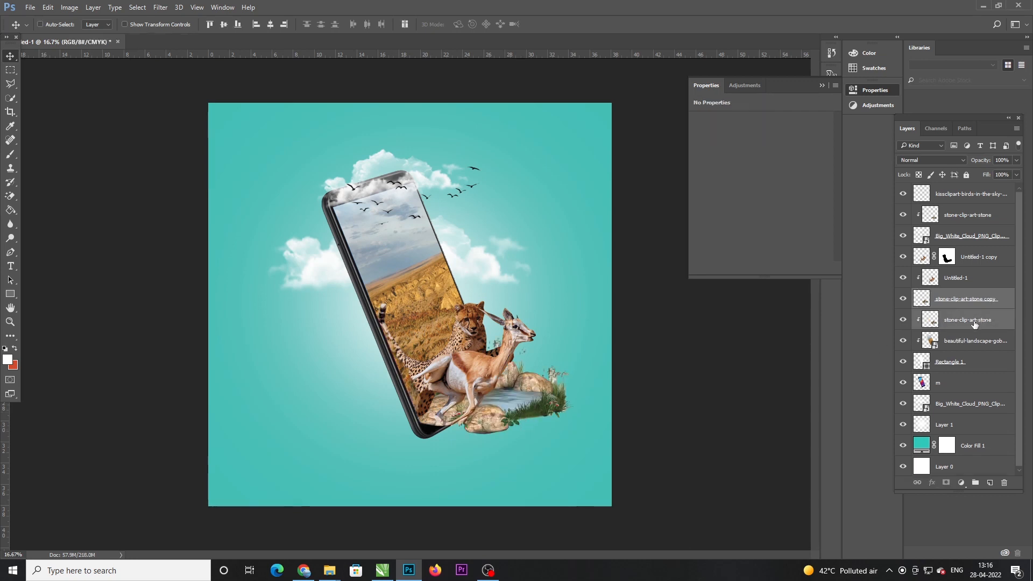
key("ctrl+t")
mouse_move(572, 334)
left_mouse_down()
mouse_move(548, 345)
mouse_move(565, 342)
left_mouse_up()
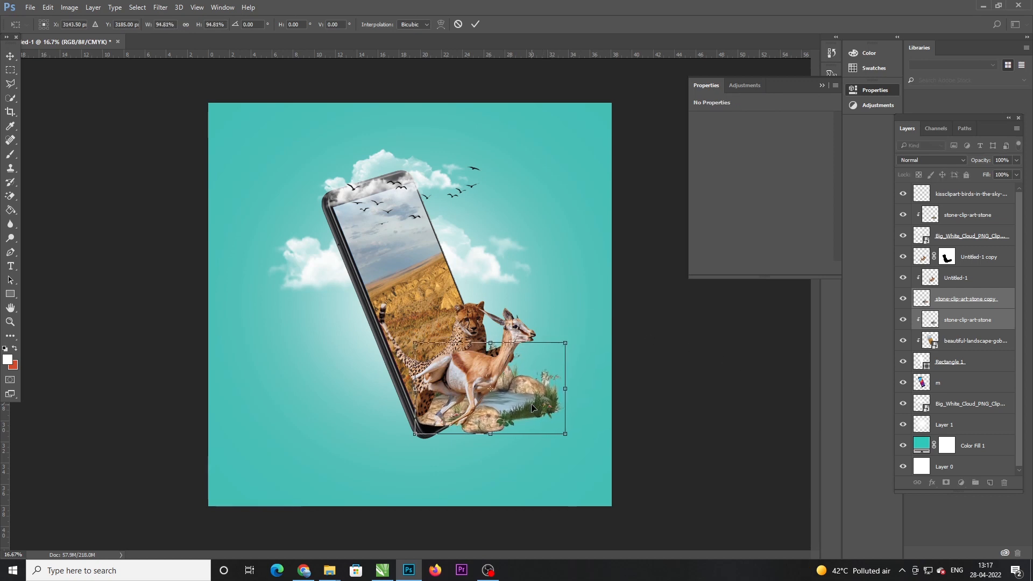
mouse_move(531, 409)
left_mouse_down()
mouse_move(521, 413)
mouse_move(548, 405)
mouse_move(530, 407)
left_mouse_up()
key("Return")
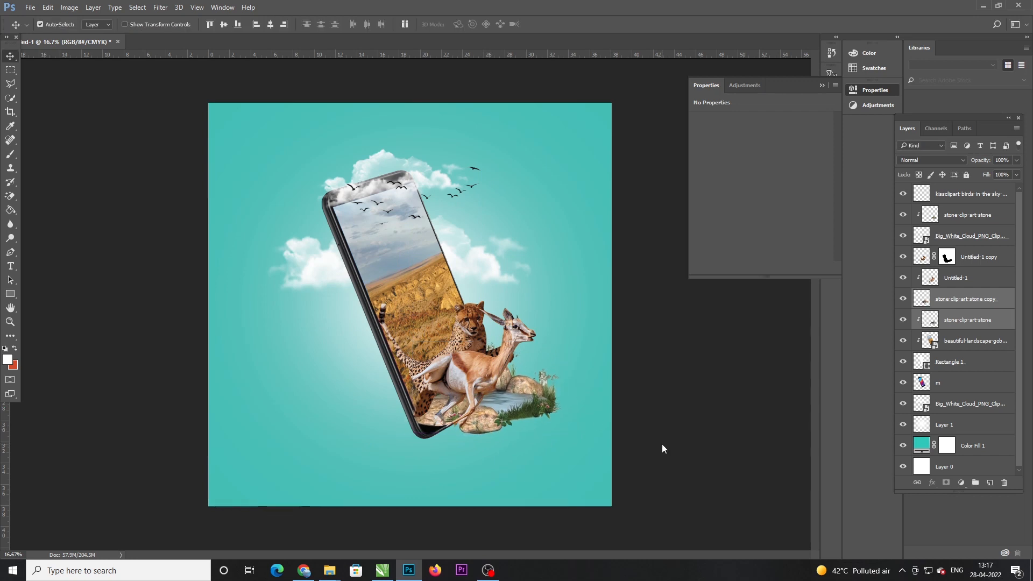
Add a layer mask to the stone pond copy and brush out its part around the phone's lower left corner in black
left_click(969, 299)
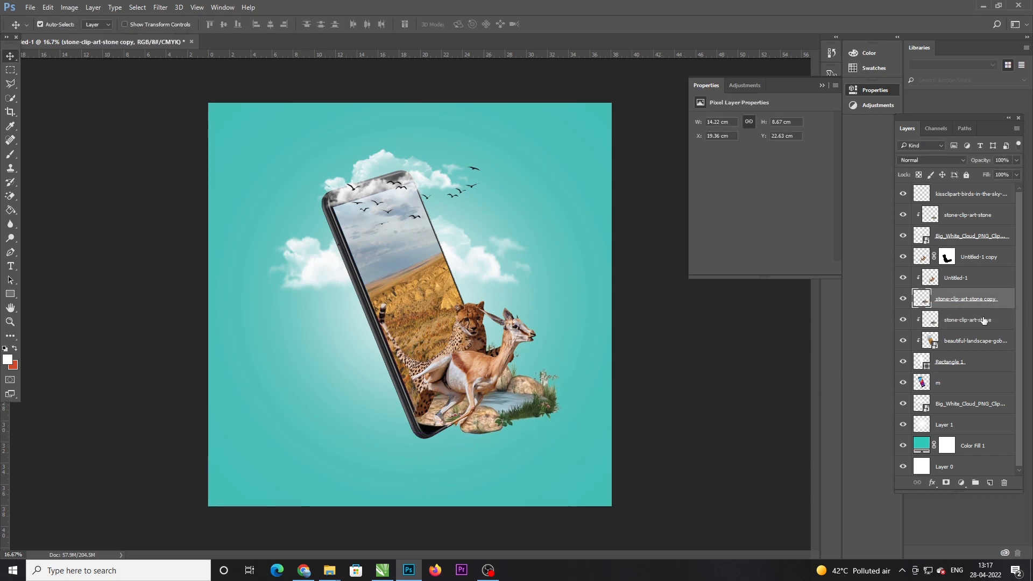
left_click(947, 483)
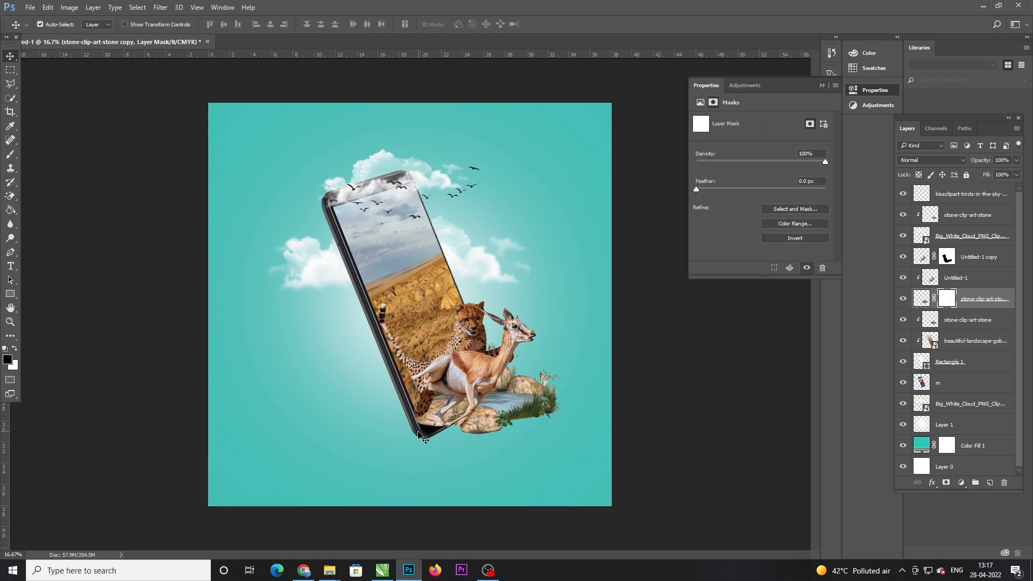
key("b")
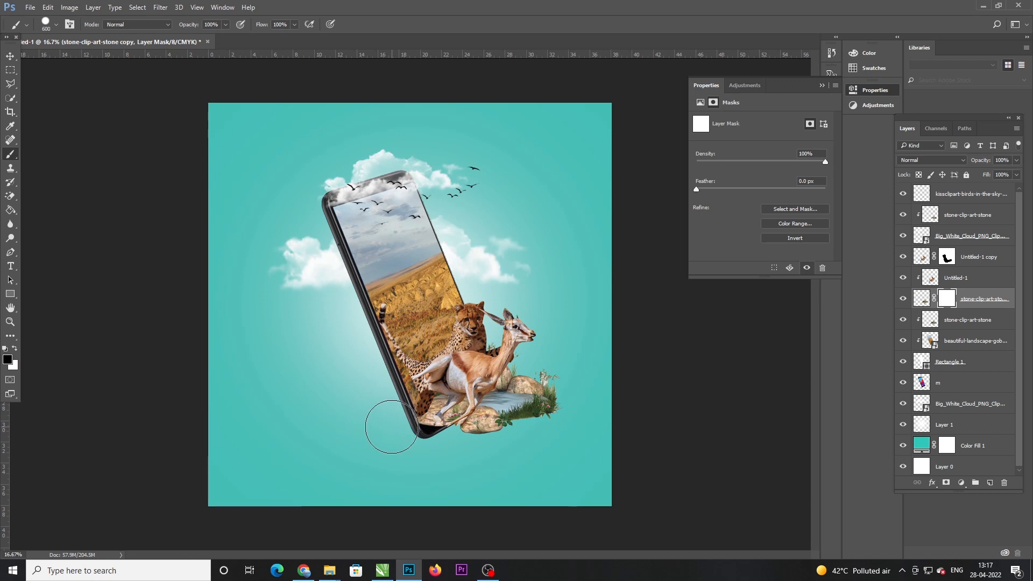
left_click_drag(412, 451, 397, 444)
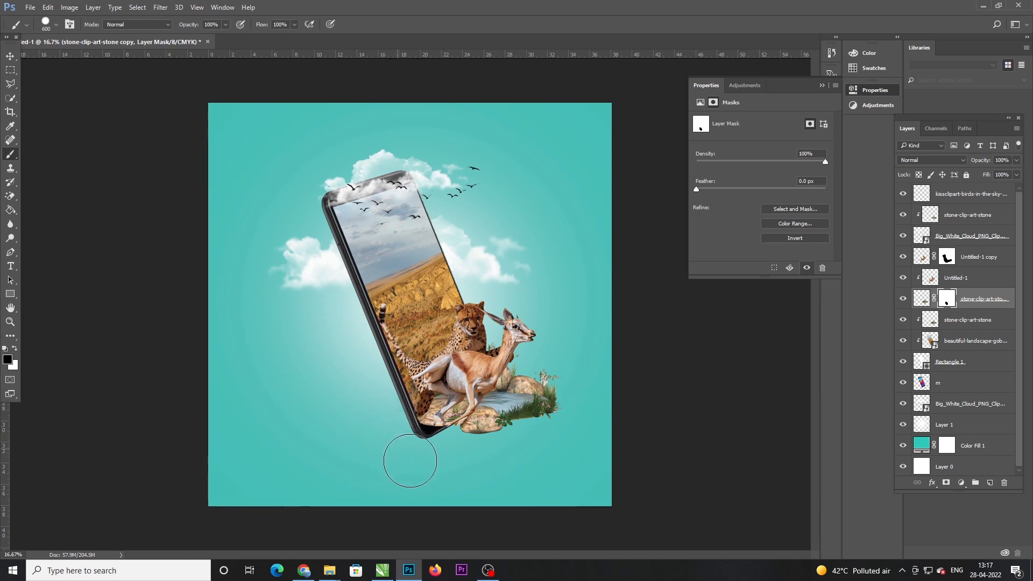
left_click(9, 56)
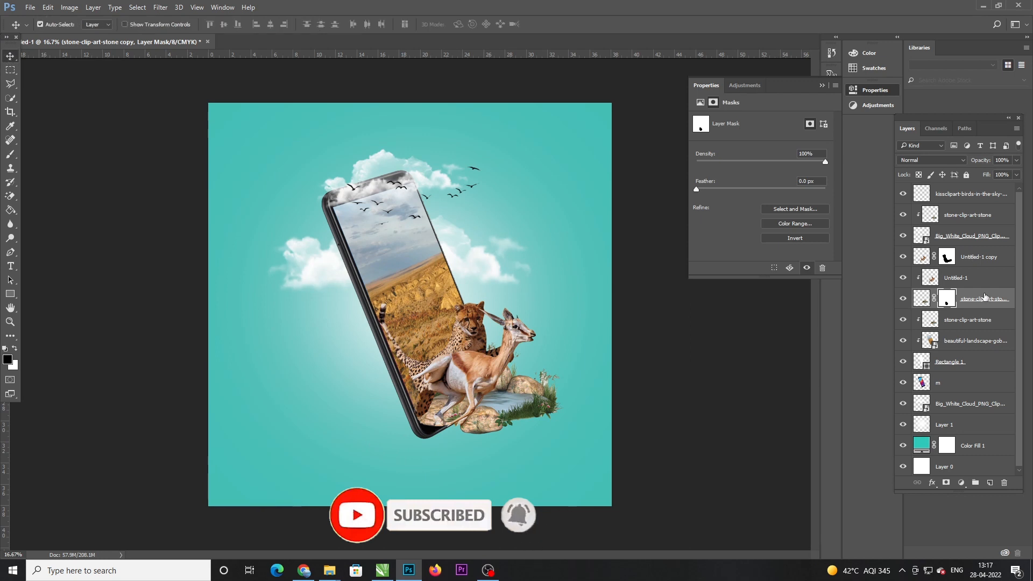
left_click(972, 284)
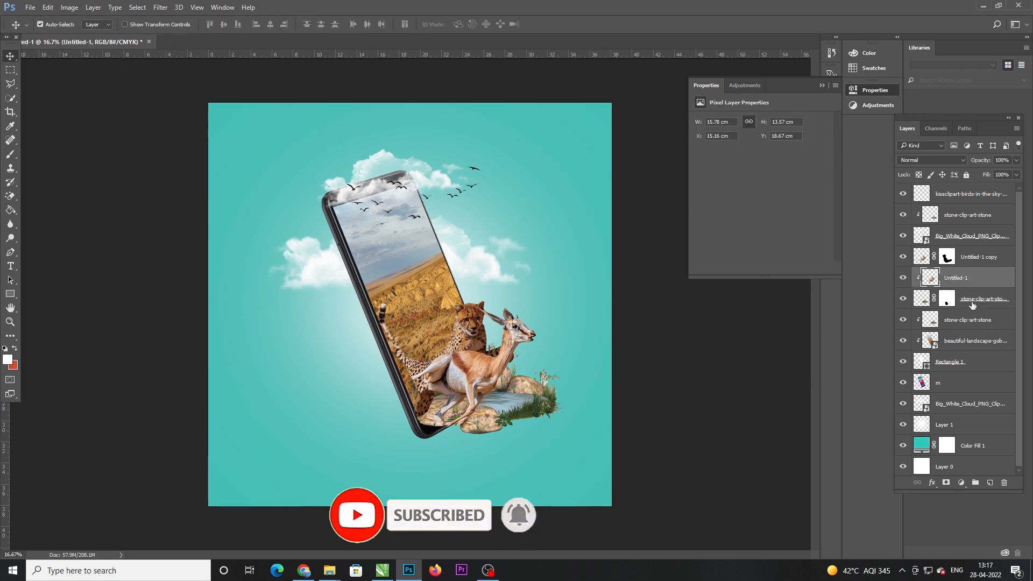
left_click_drag(974, 340, 976, 256)
key("ctrl+z")
key("ctrl+z")
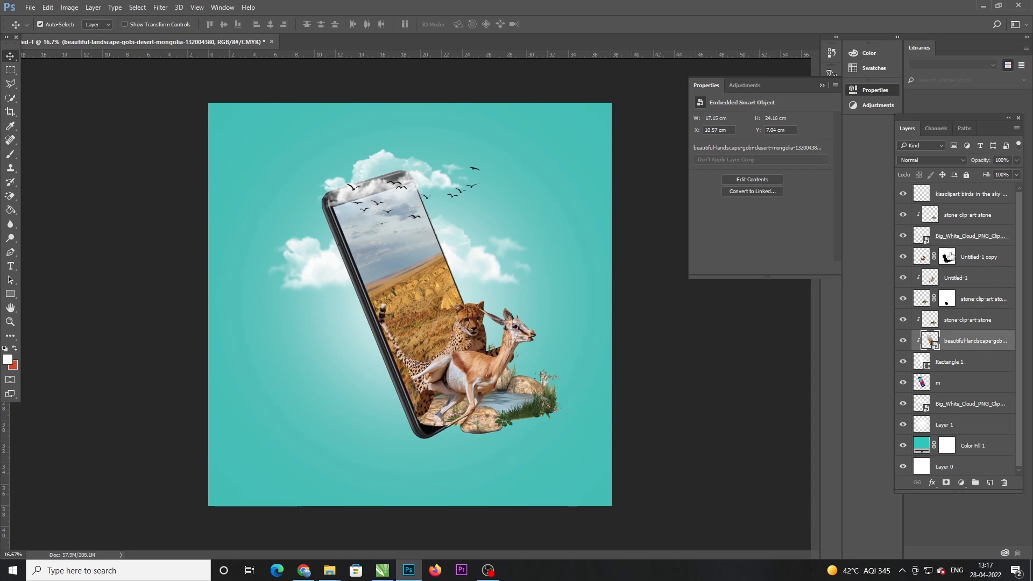
Refine the Untitled-1 copy mask with the Brush, revealing the antelope's hind leg over the phone's left edge
left_click(949, 257)
key("ctrl+plus")
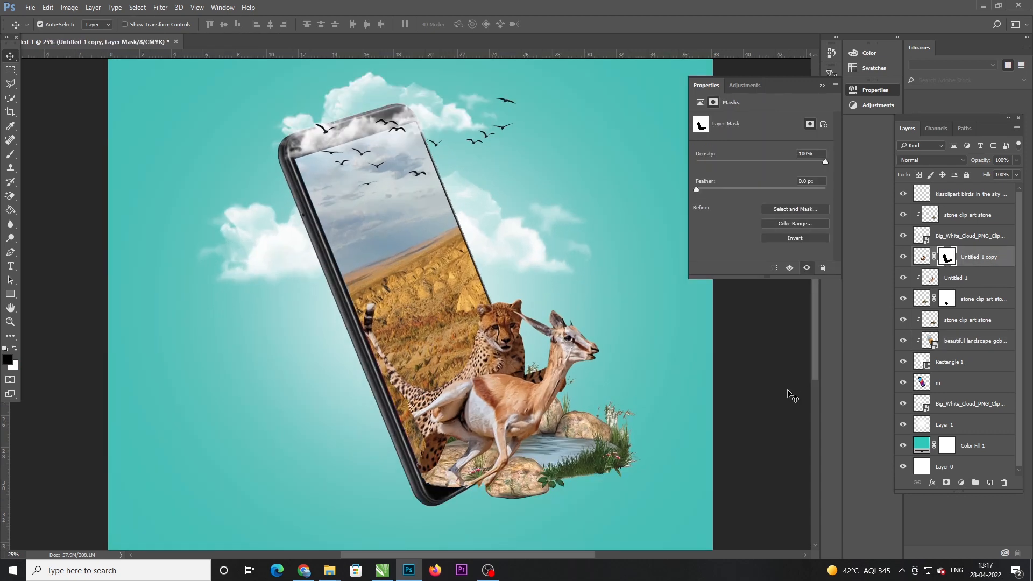
scroll(812, 337, "down", 3)
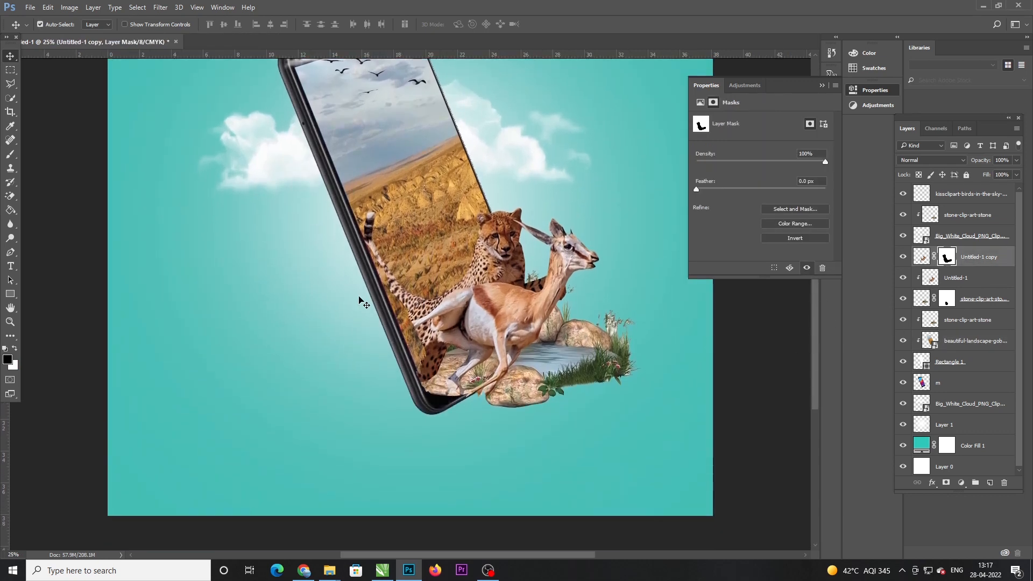
key("b")
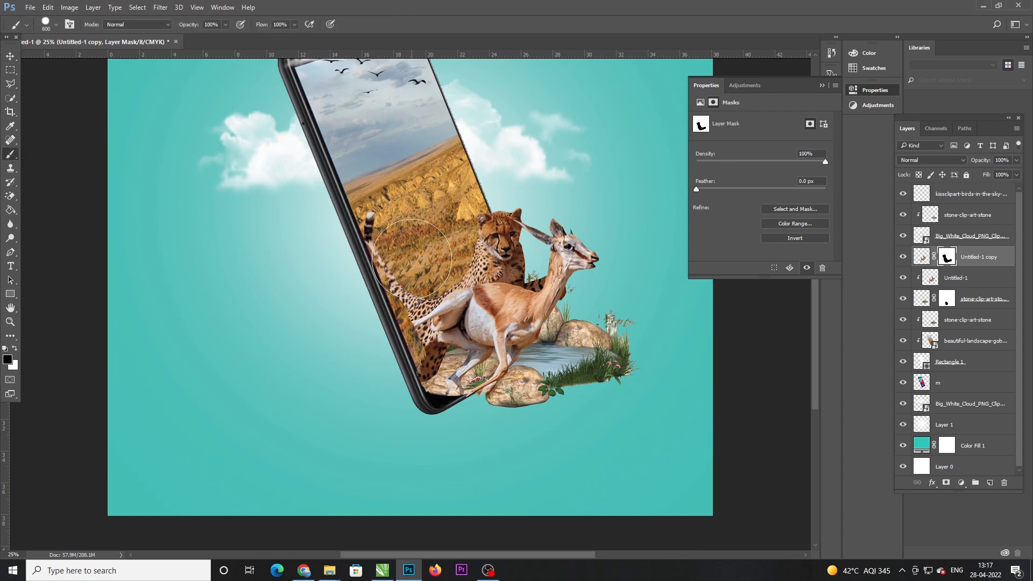
key("x")
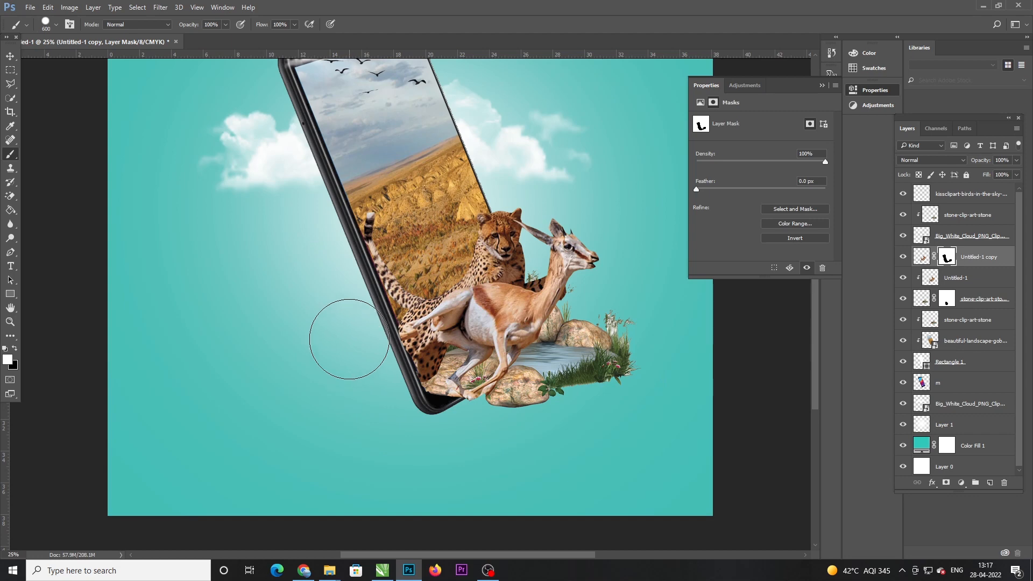
key("x")
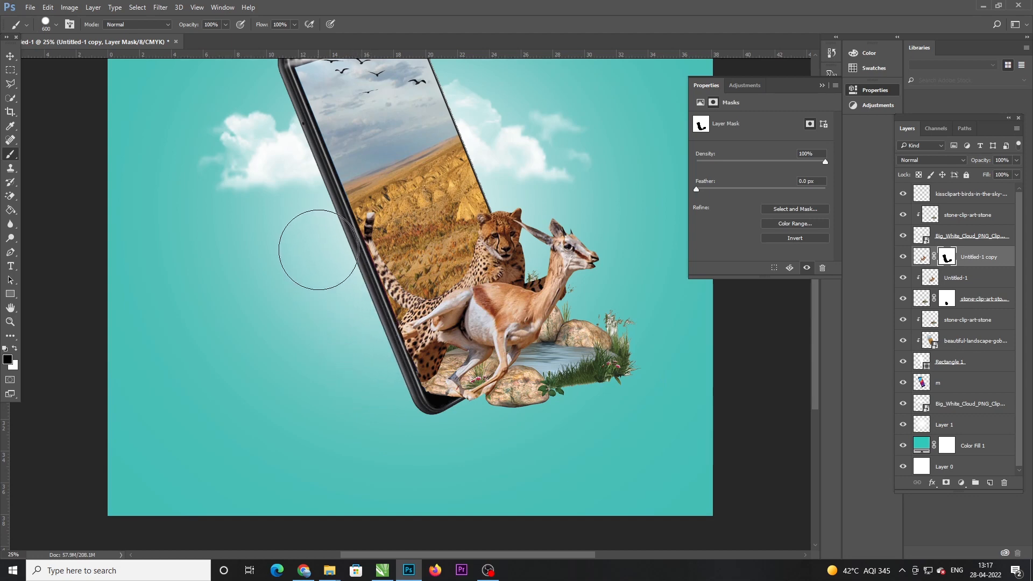
key("x")
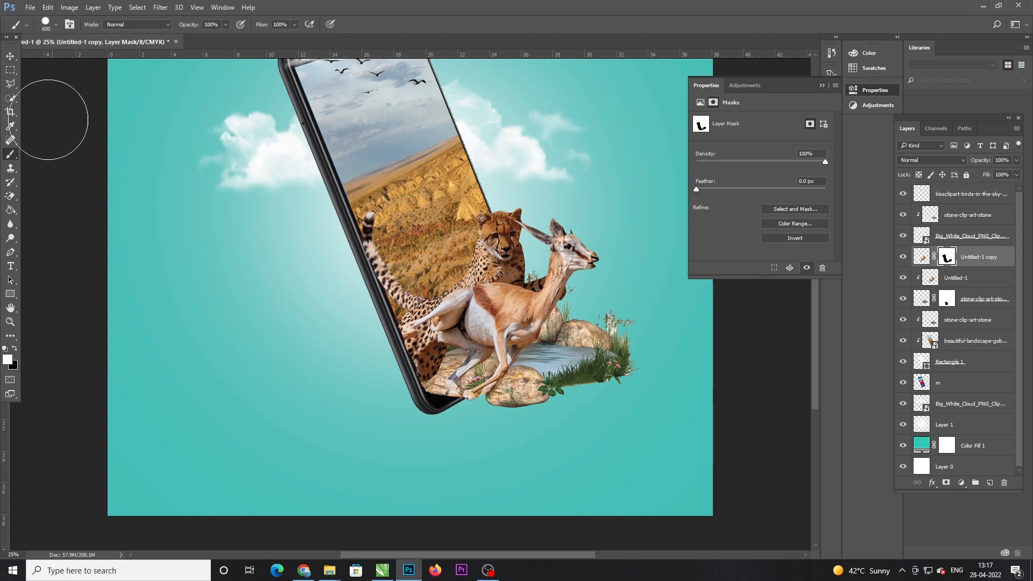
key("v")
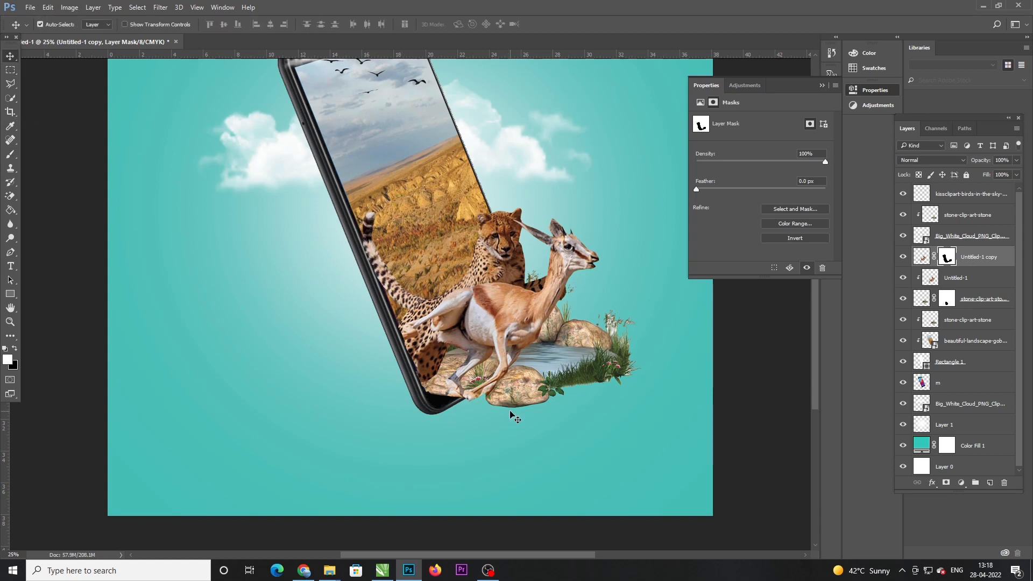
key("ctrl+minus")
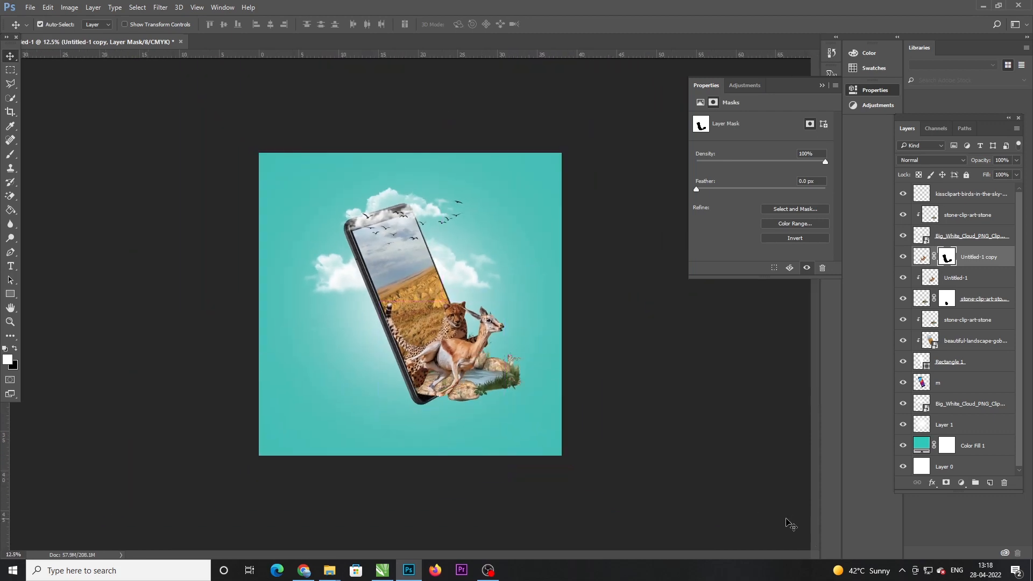
left_click(495, 393)
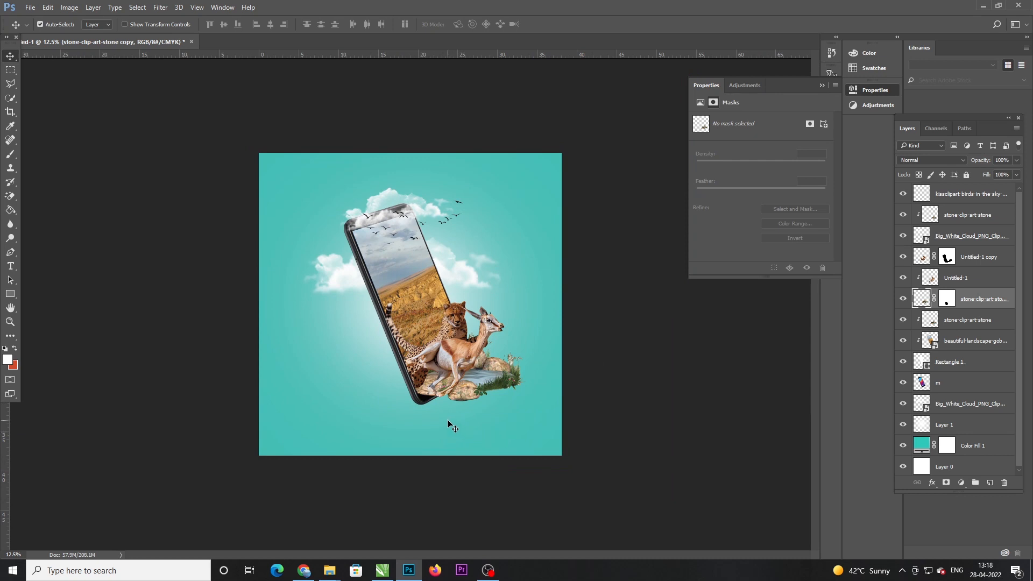
scroll(957, 461, "down", 1)
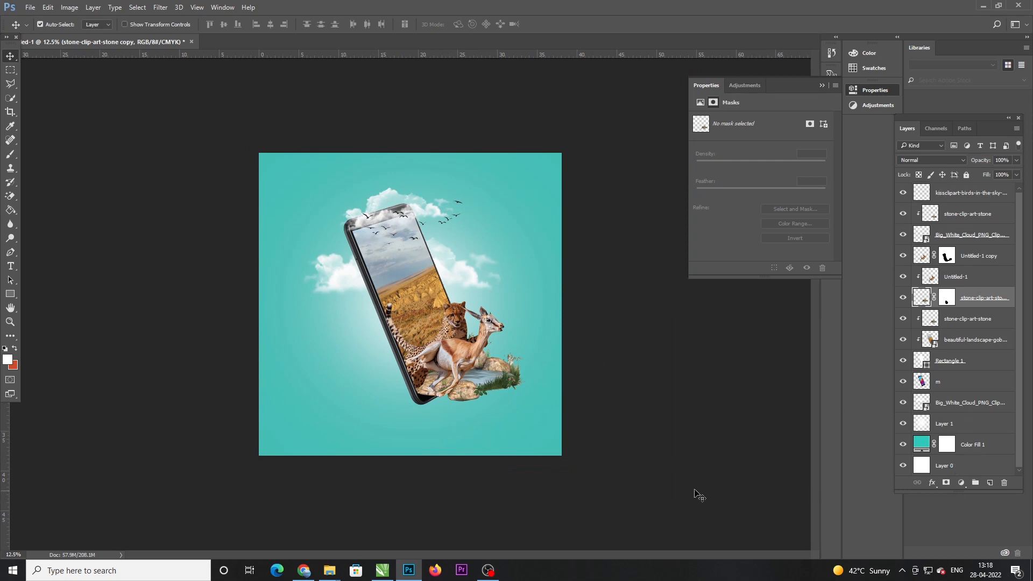
left_click_drag(697, 490, 185, 113)
key("ctrl+t")
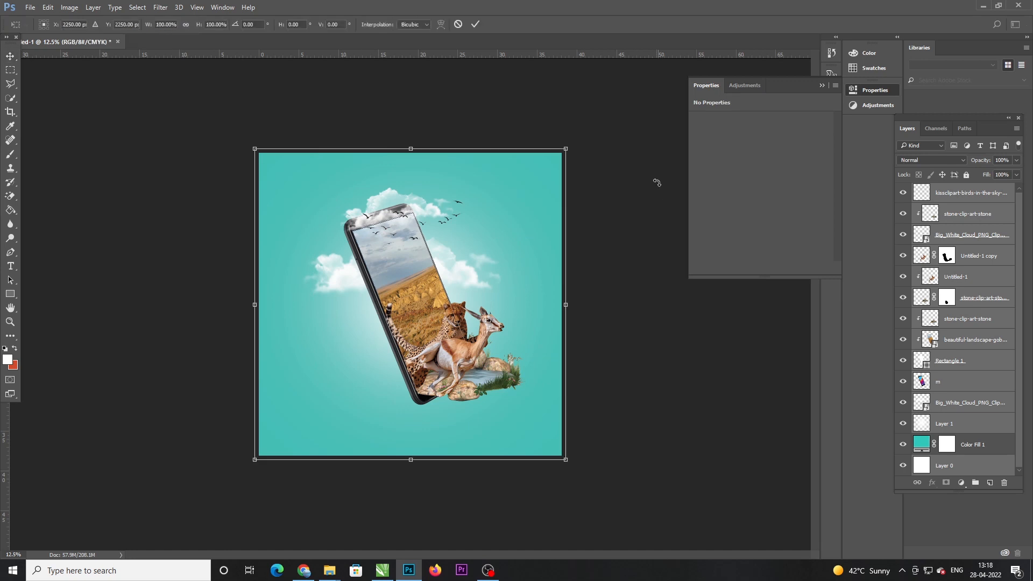
left_click_drag(622, 154, 626, 164)
key("ctrl+z")
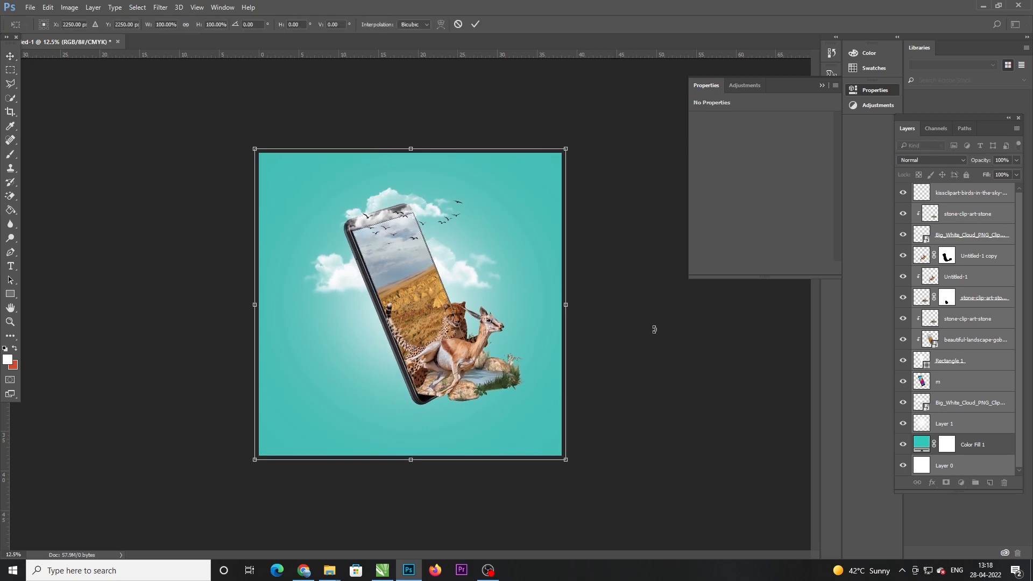
key("Escape")
Rotate all the artwork layers together by 7.59° and shift them to about X 2073 px, Y 2314 px
left_click_drag(666, 423, 284, 177)
key("ctrl+t")
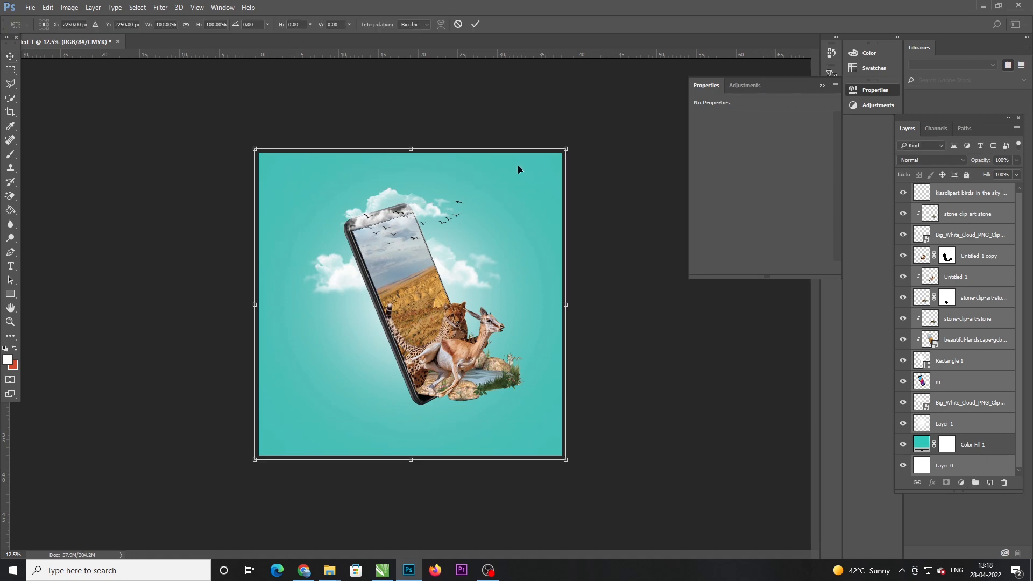
left_click_drag(604, 151, 611, 157)
left_click_drag(547, 202, 531, 212)
left_click_drag(599, 153, 607, 166)
key("Escape")
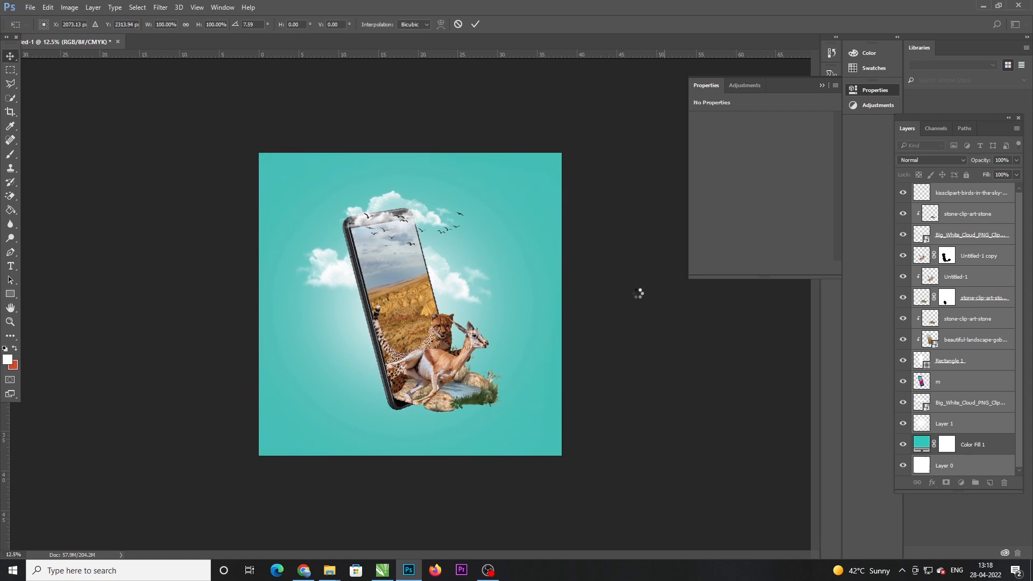
key("ctrl+plus")
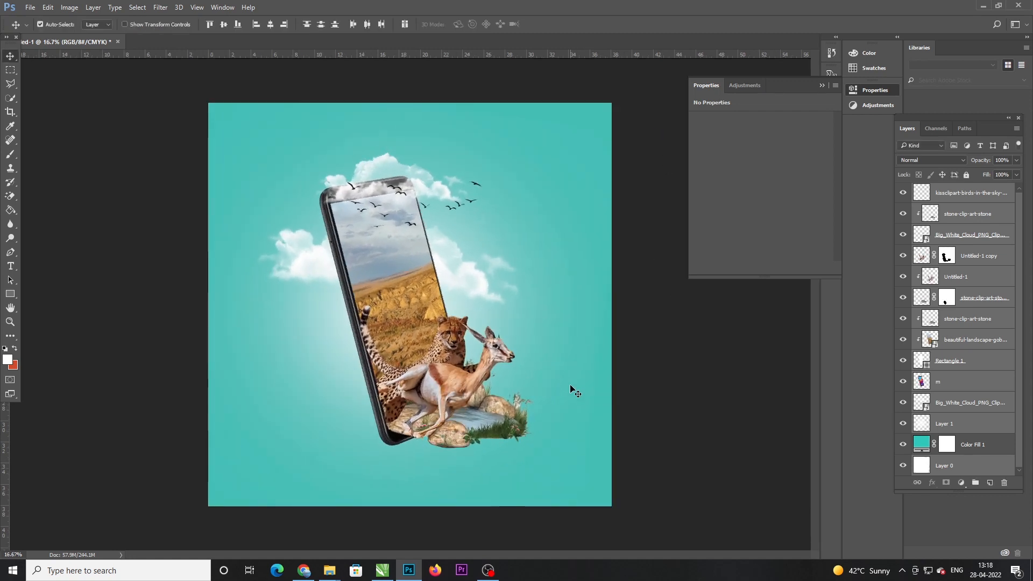
key("b")
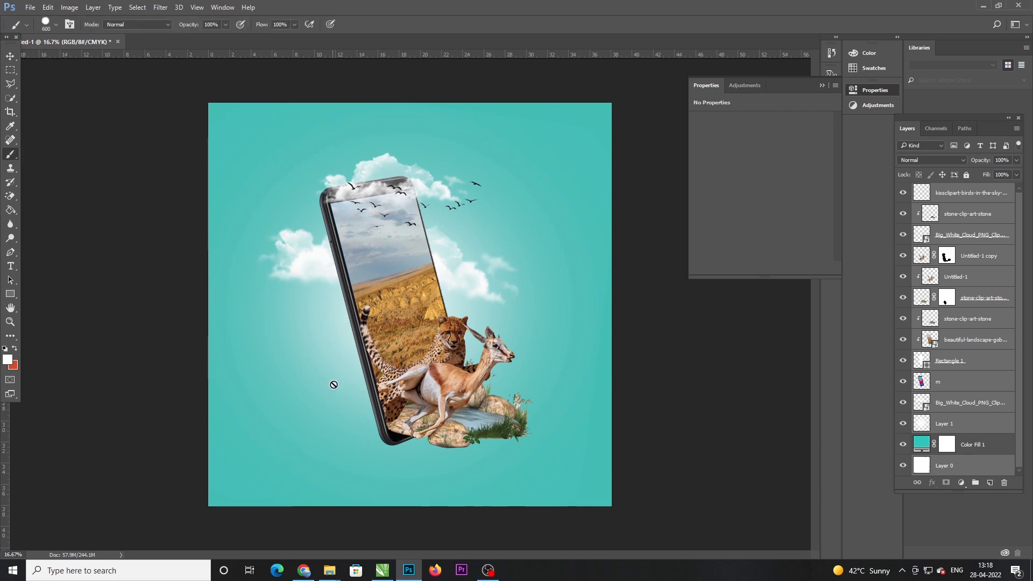
left_click(705, 411)
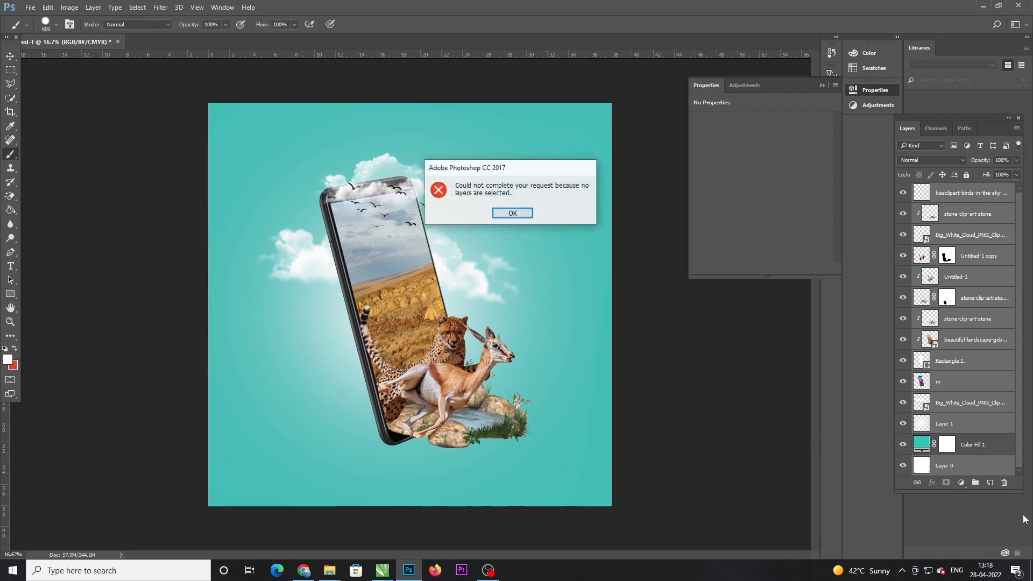
key("Return")
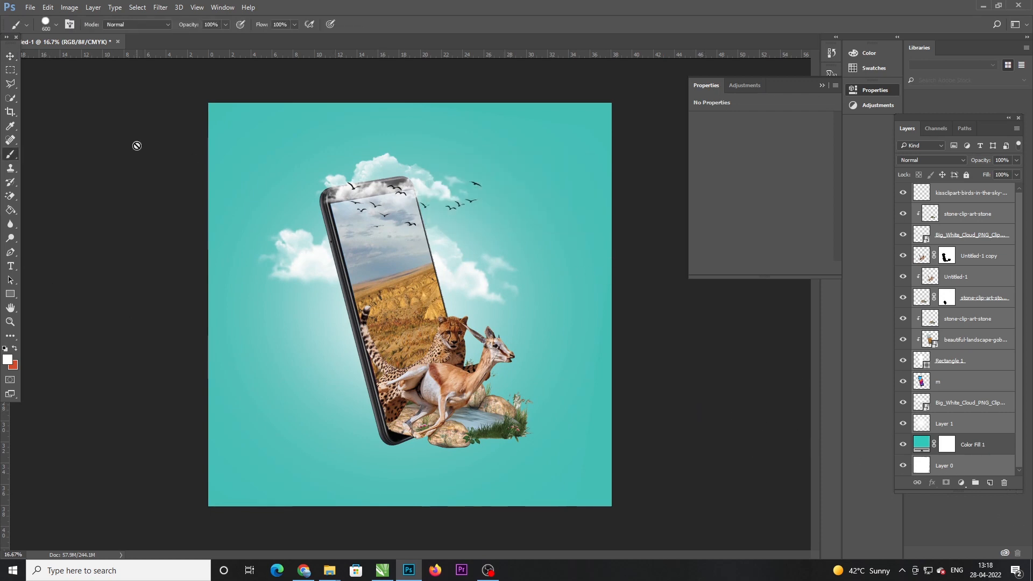
left_click(11, 56)
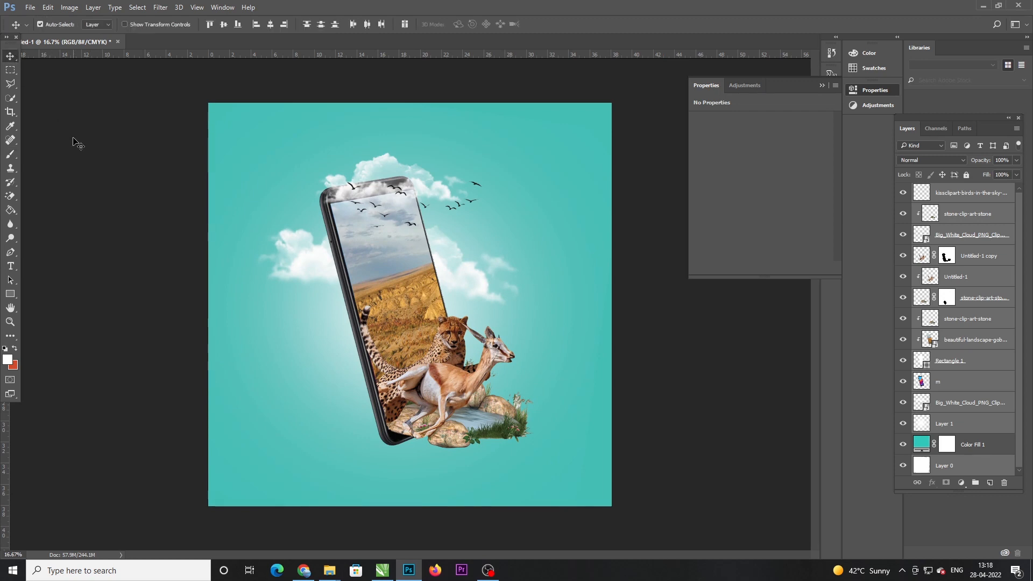
Create a new layer directly above Color Fill 1 and set the Brush size to 1200 px
left_click(969, 444)
left_click(990, 483)
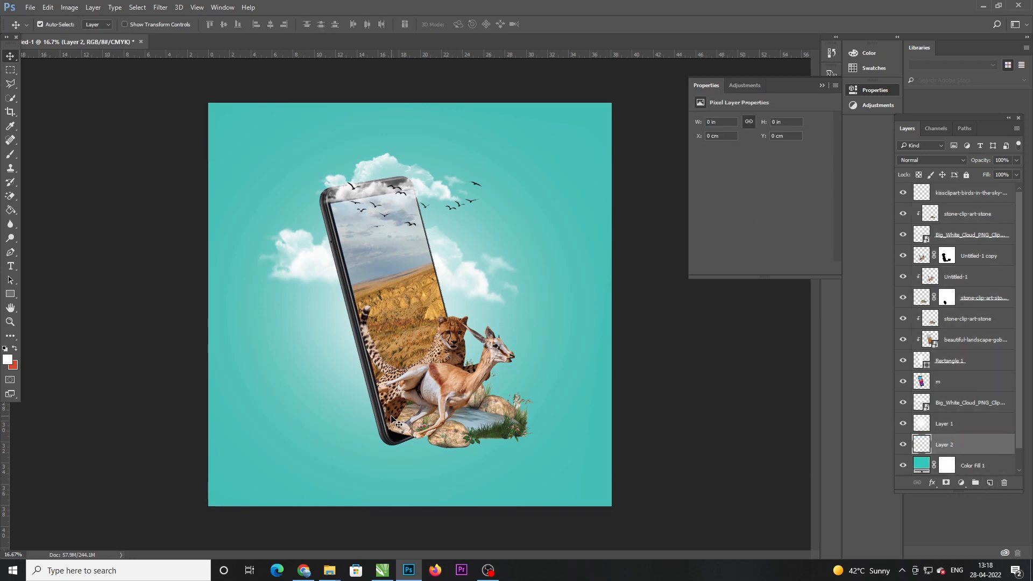
left_click_drag(10, 196, 48, 195)
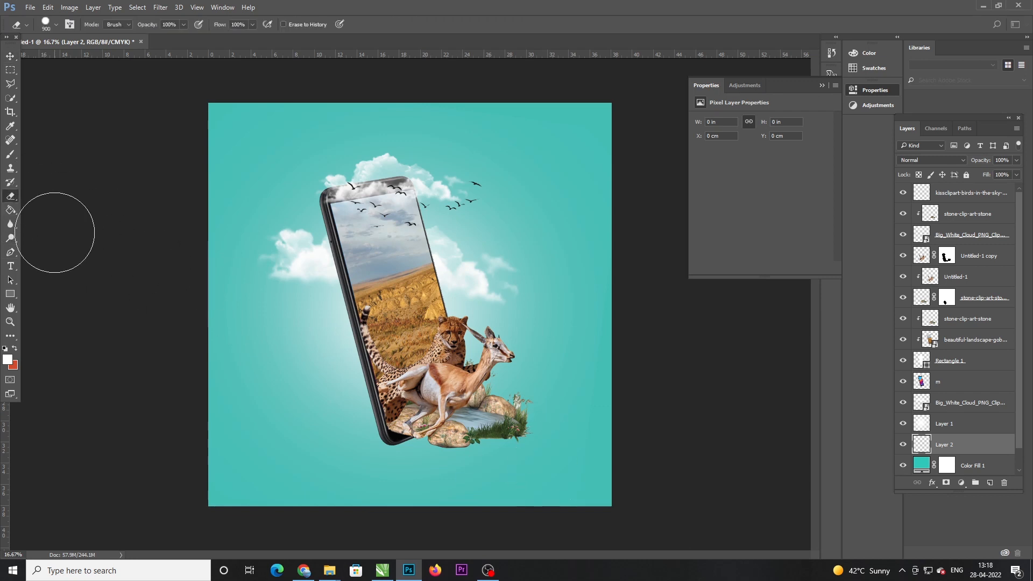
key("b")
left_click_drag(10, 155, 37, 157)
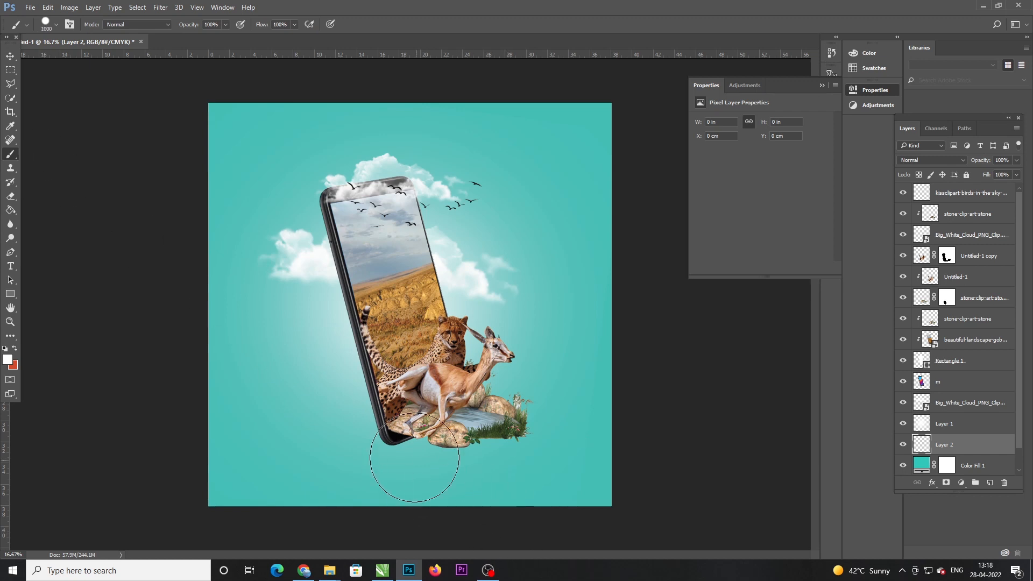
key("bracketright")
key("bracketright")
key("bracketright")
key("bracketright")
key("bracketright")
Undo the trial white dab on Layer 2 and set the foreground color to black
left_click(427, 426)
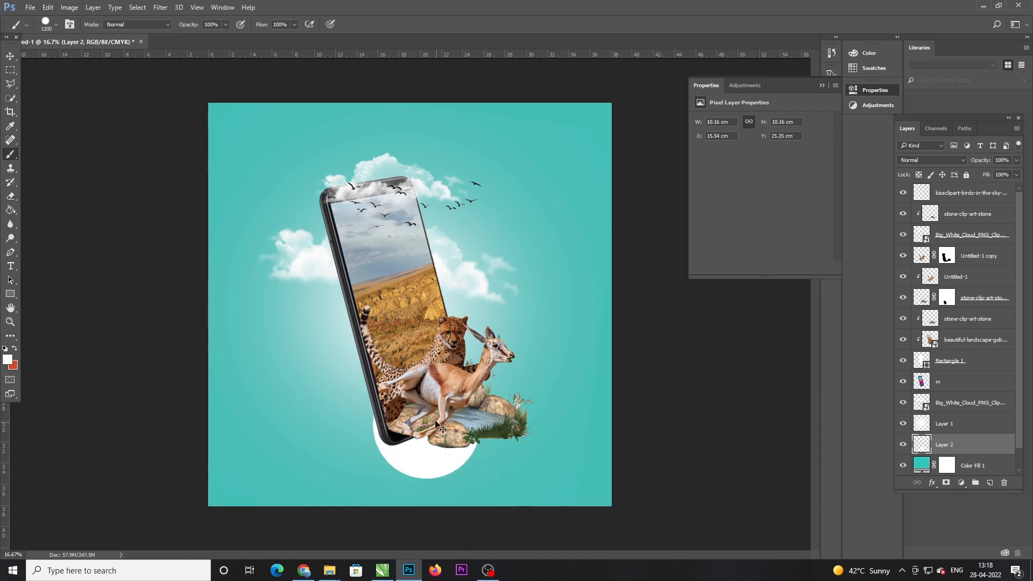
key("ctrl+z")
left_click(8, 362)
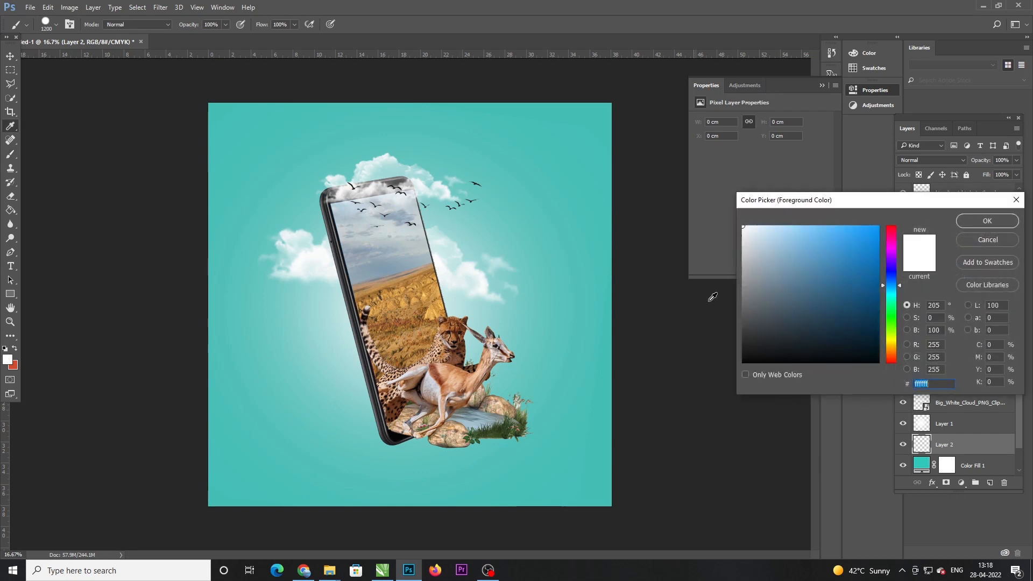
left_click_drag(756, 334, 658, 459)
left_click(989, 221)
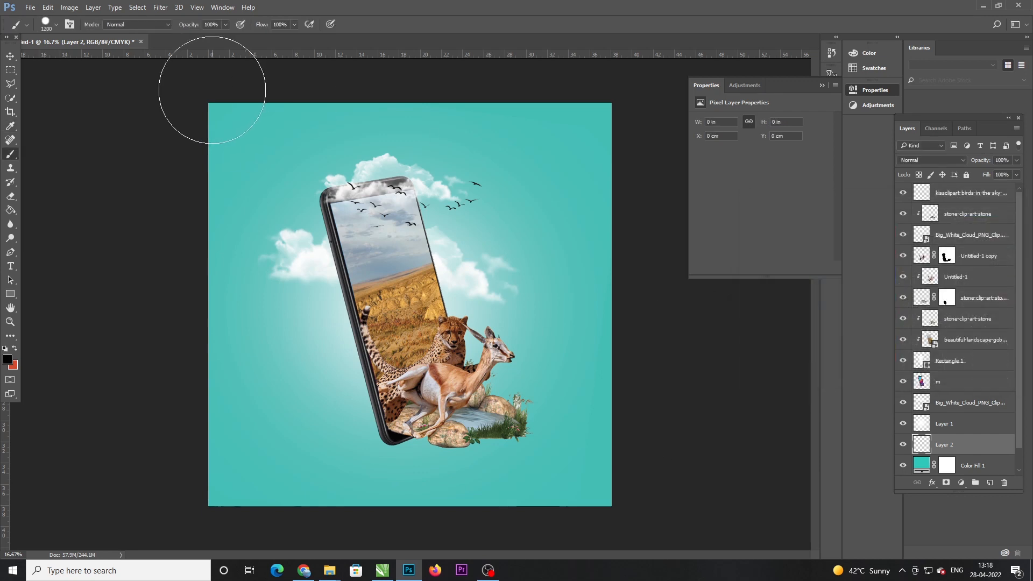
Set the Brush hardness to 0% and undo the trial dab made under the phone
left_click(53, 22)
key("Return")
left_click(56, 24)
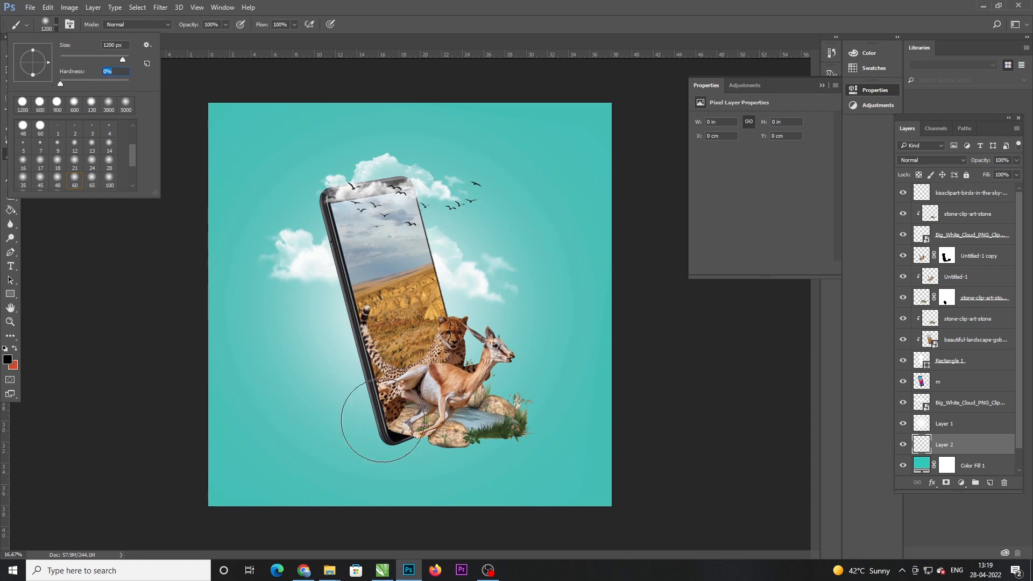
left_click(416, 432)
key("ctrl+z")
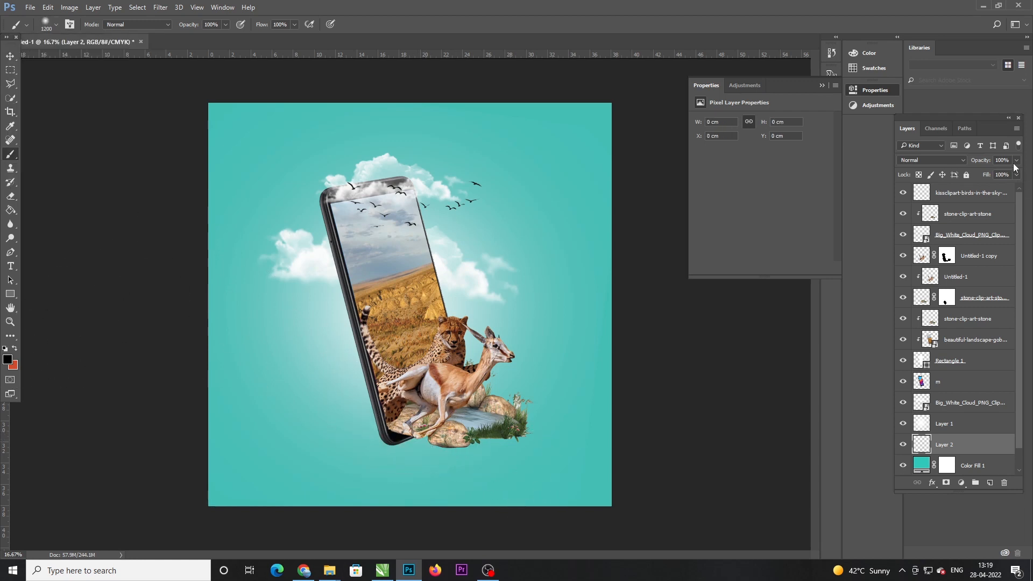
Enlarge the soft Brush to 1700 px and paint a black shadow spot behind the stone pond on Layer 2
key("bracketright")
key("bracketright")
key("bracketright")
key("bracketright")
key("bracketright")
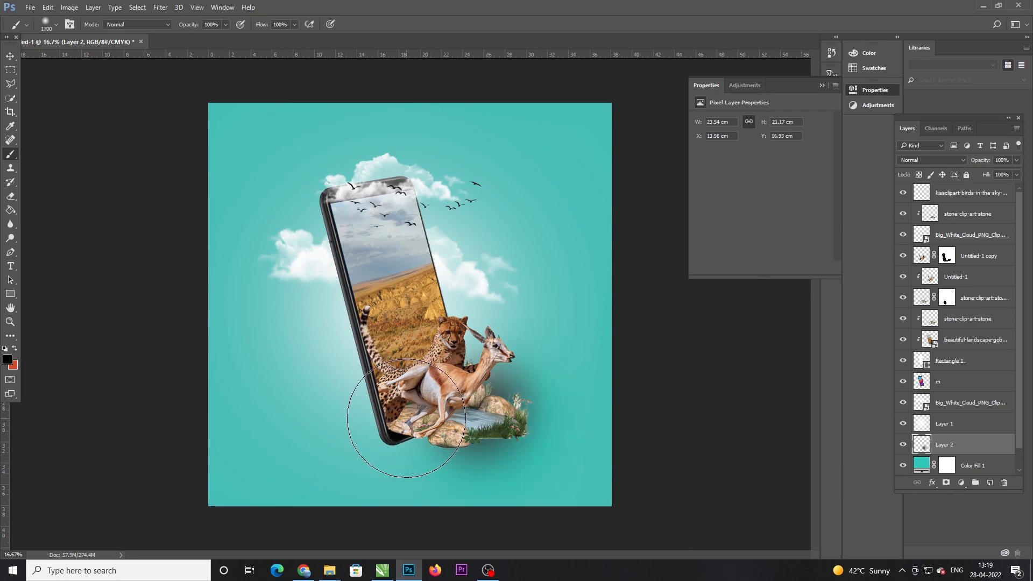
left_click_drag(478, 404, 403, 422)
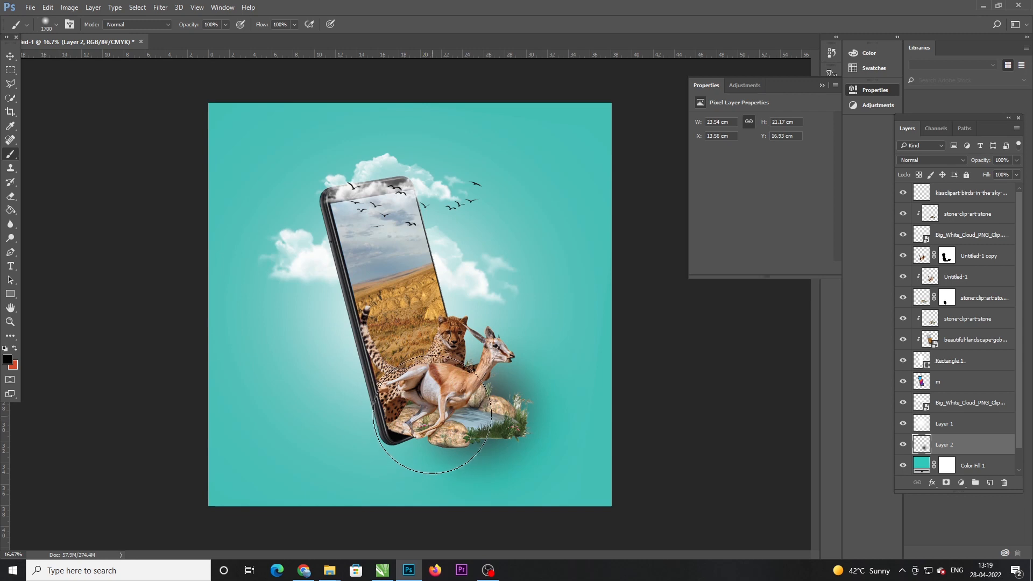
Flatten the Layer 2 shadow to 71.44% width and 16% height, placing it beneath the stones at about X 2746 px, Y 3756 px
key("v")
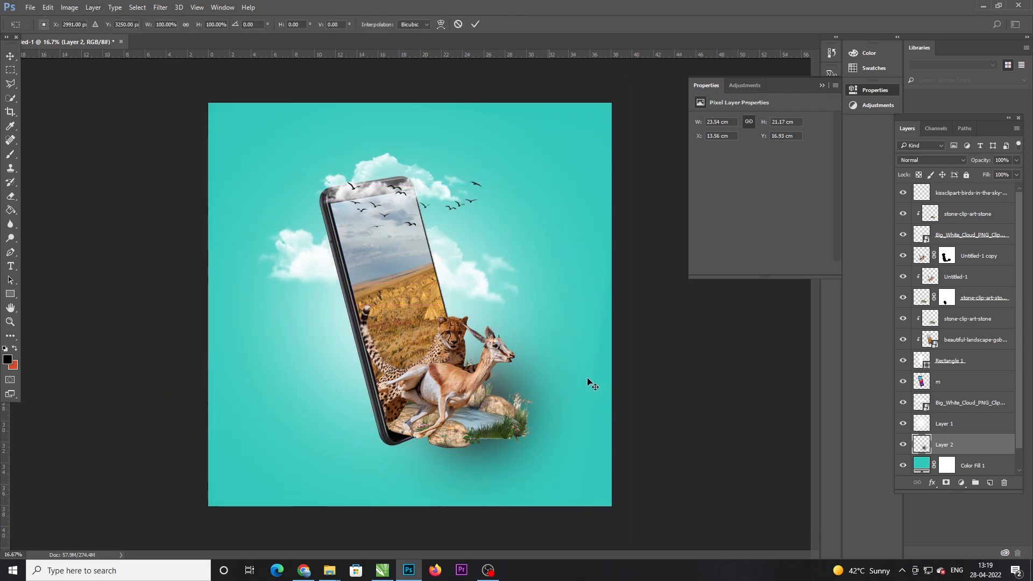
key("ctrl+t")
left_click_drag(476, 282, 481, 457)
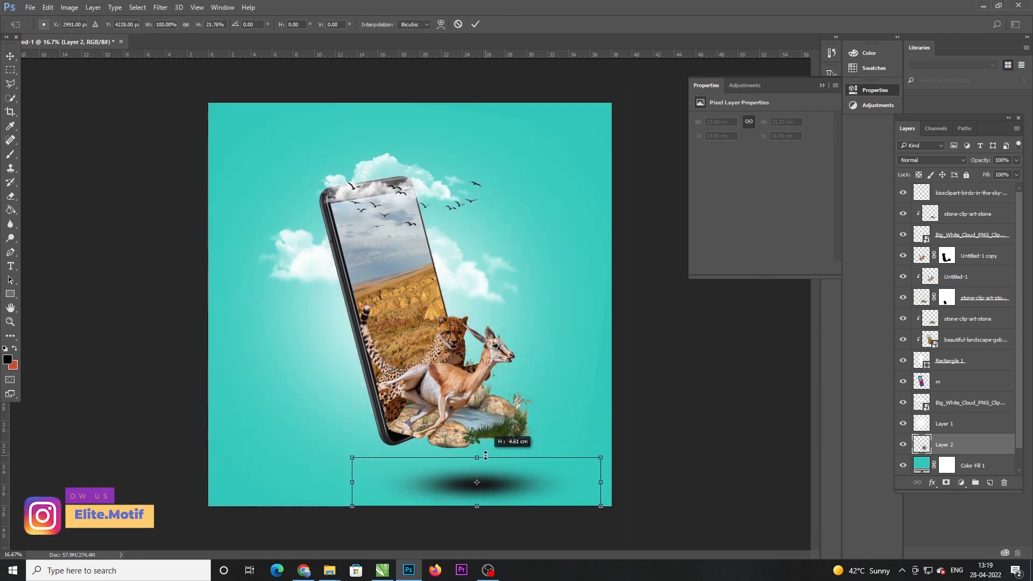
left_click_drag(502, 490, 500, 440)
left_click_drag(597, 428, 591, 430)
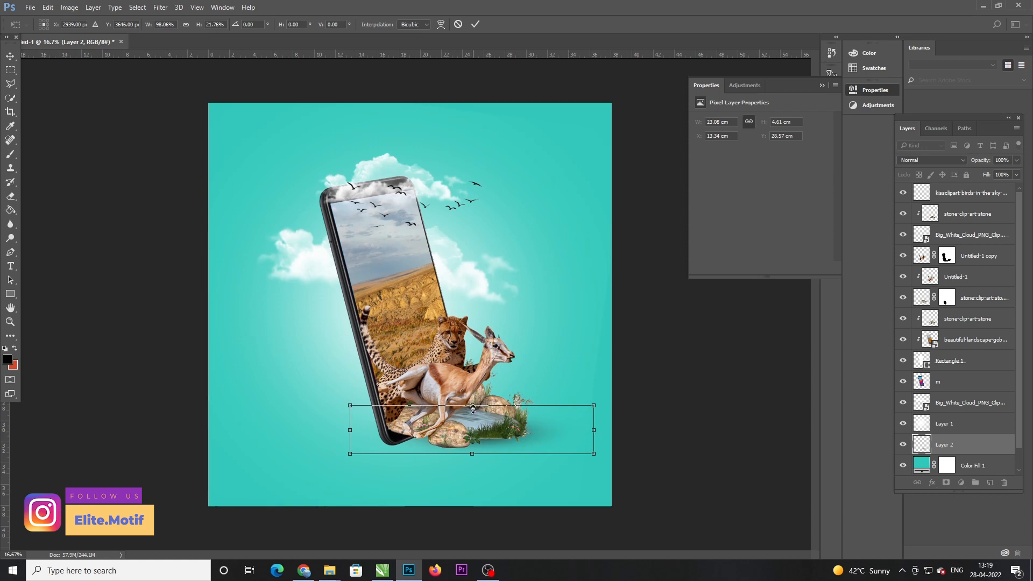
left_click_drag(472, 409, 473, 422)
left_click_drag(535, 438, 509, 436)
left_click_drag(424, 447, 453, 447)
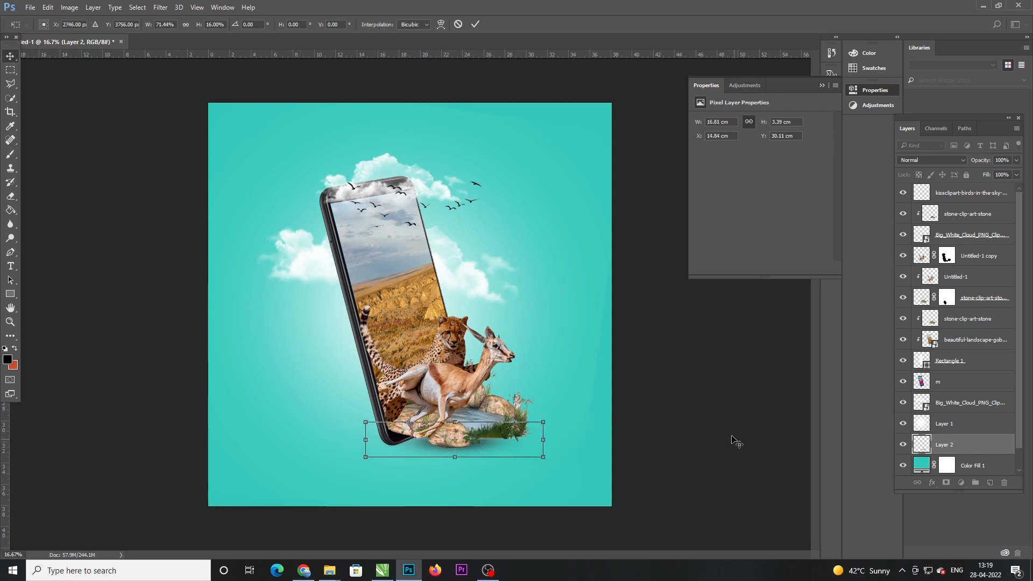
key("Return")
Add a Drop Shadow to the stone pond copy with 48% opacity, 22 px distance, 0% spread and 70 px size
left_click(974, 297)
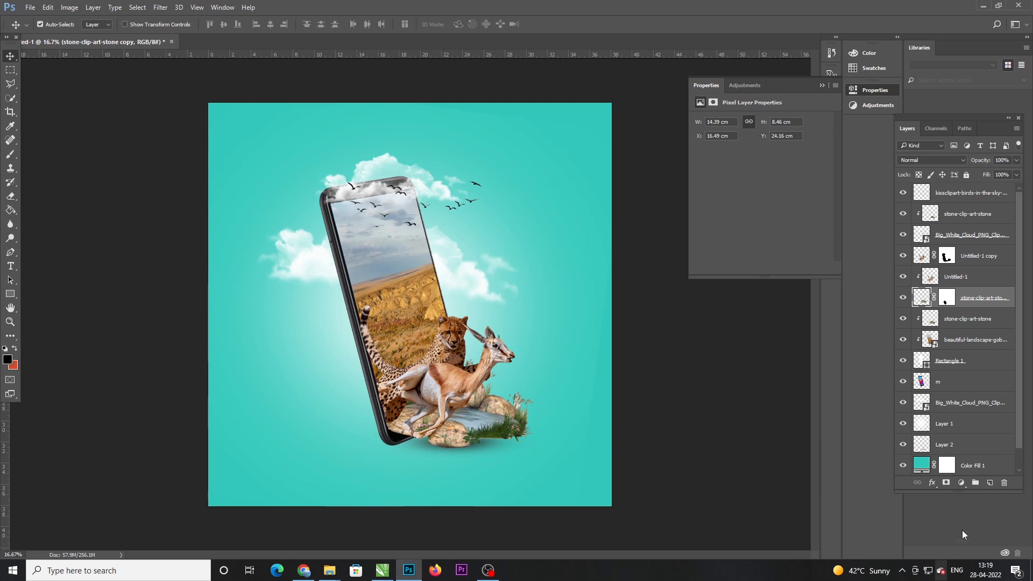
left_click(931, 484)
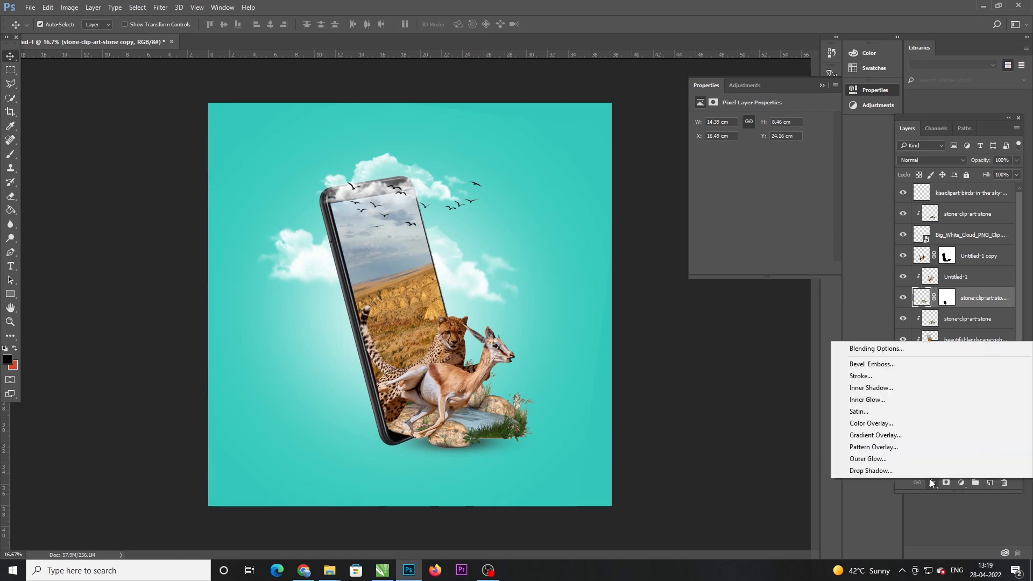
left_click(878, 518)
left_click(965, 486)
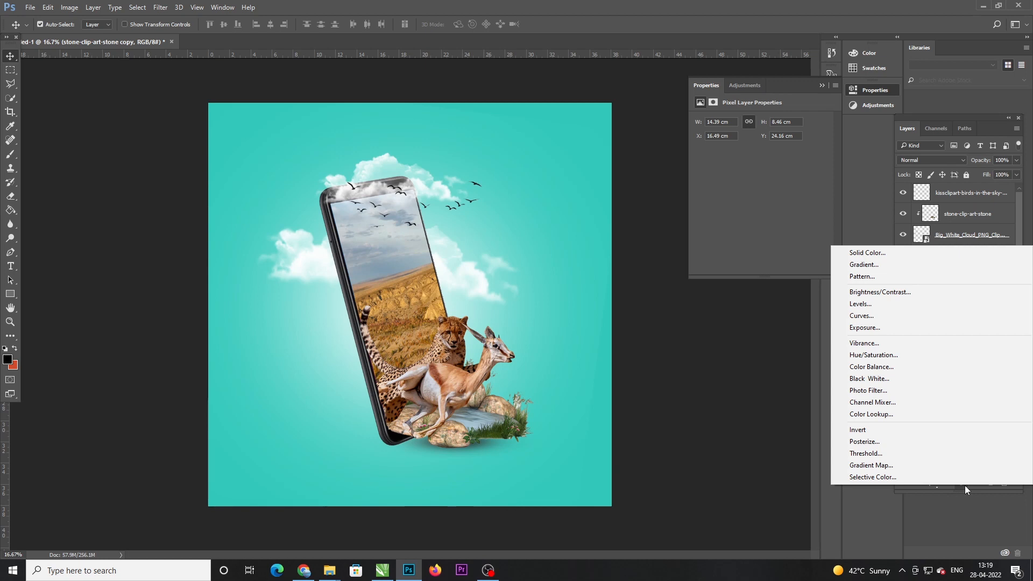
left_click(964, 486)
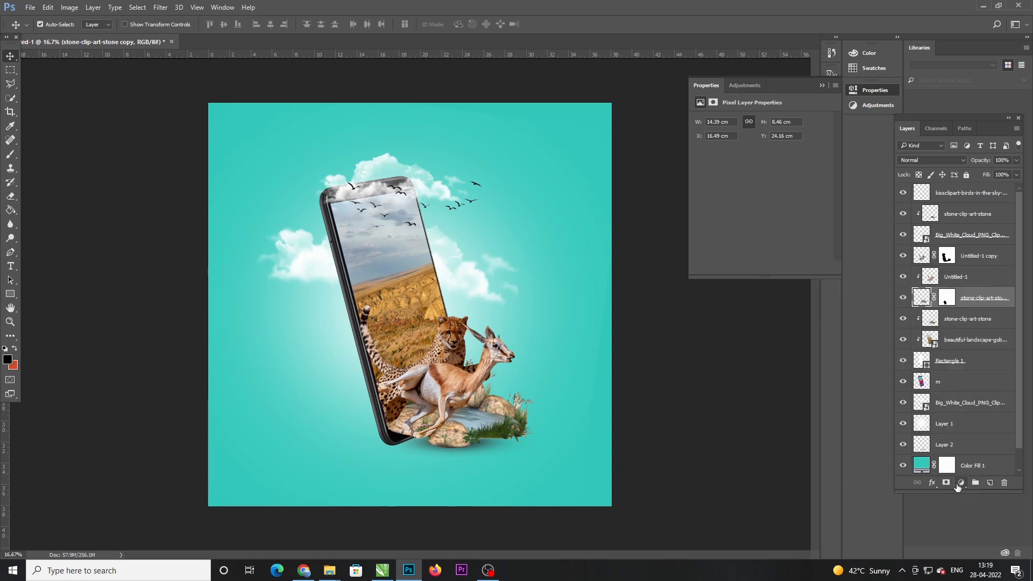
left_click(930, 483)
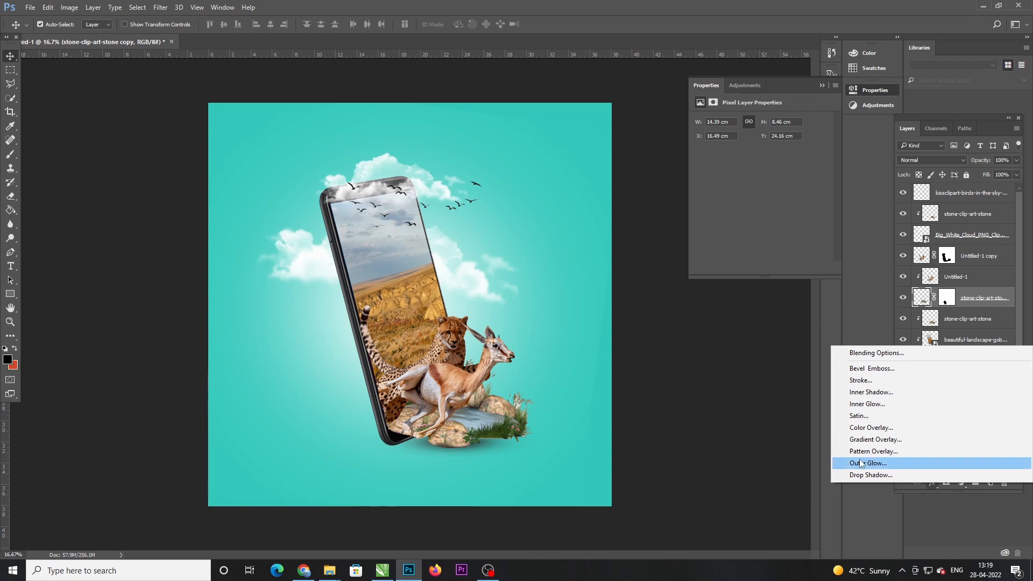
left_click(861, 474)
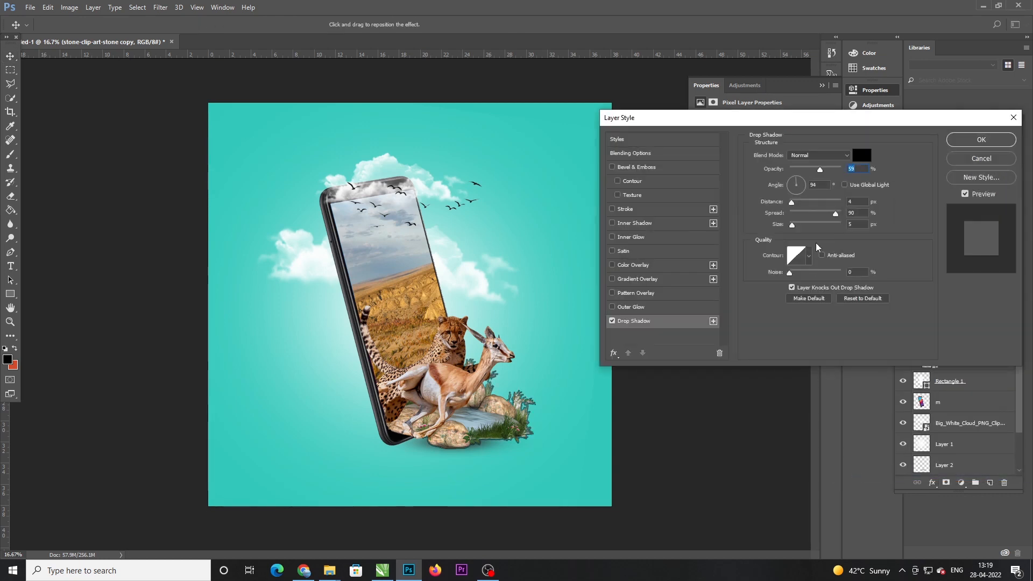
left_click_drag(821, 170, 809, 238)
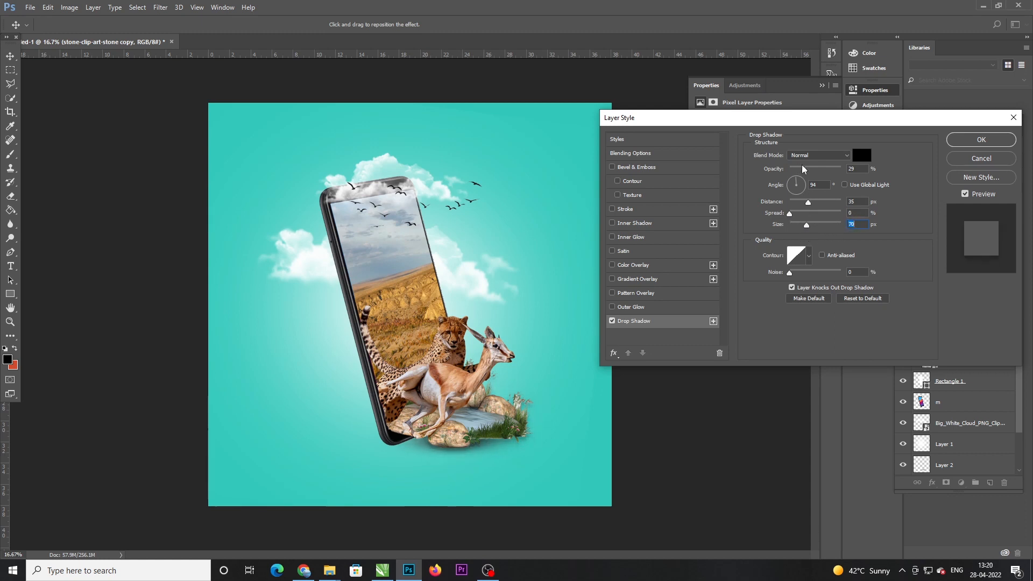
left_click_drag(803, 168, 804, 208)
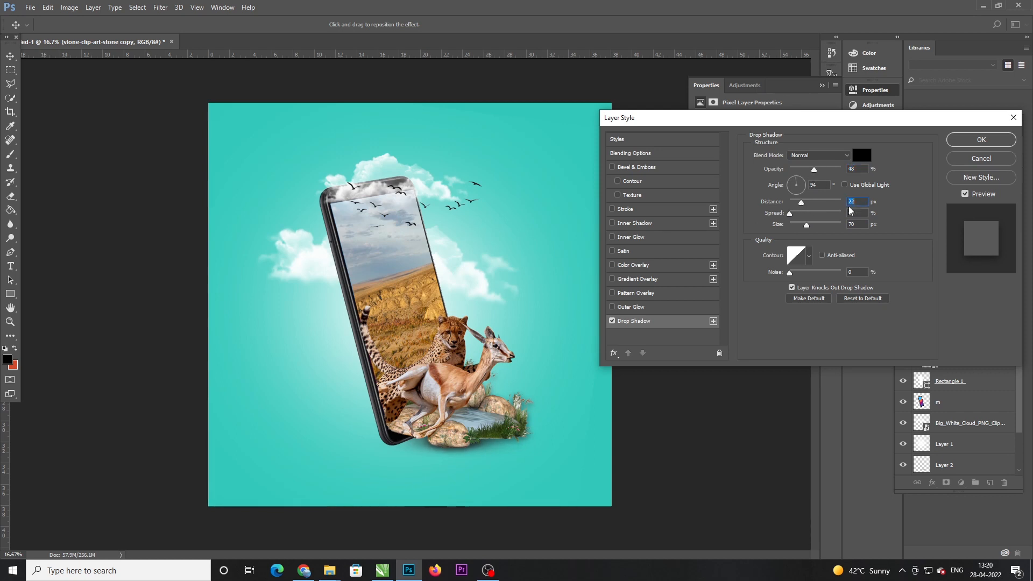
left_click(982, 140)
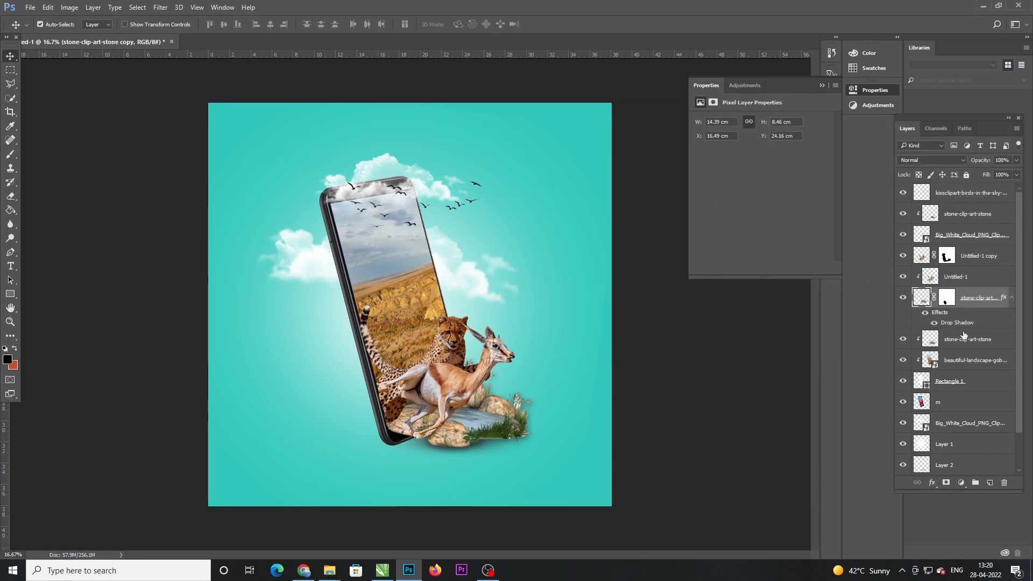
left_click(951, 278)
left_click(948, 301)
key("Delete")
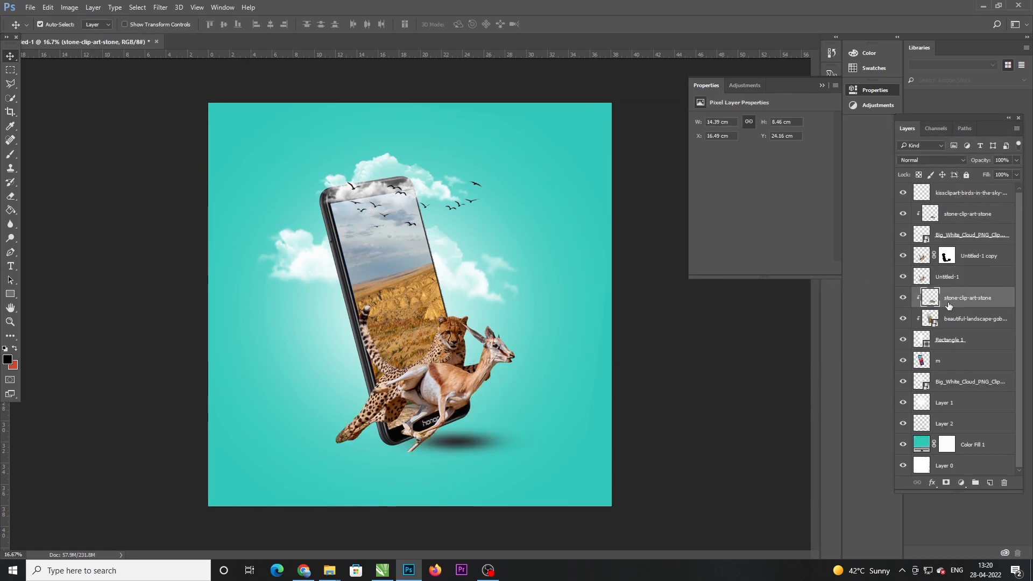
key("ctrl+z")
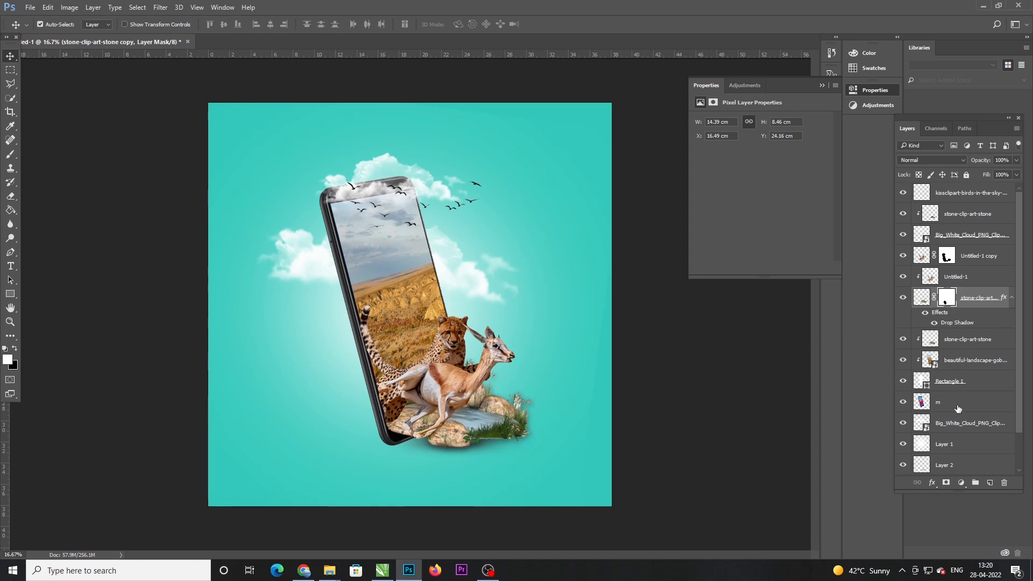
Hide and show Layer 1 to compare the background with and without its glow
left_click(947, 423)
left_click(904, 446)
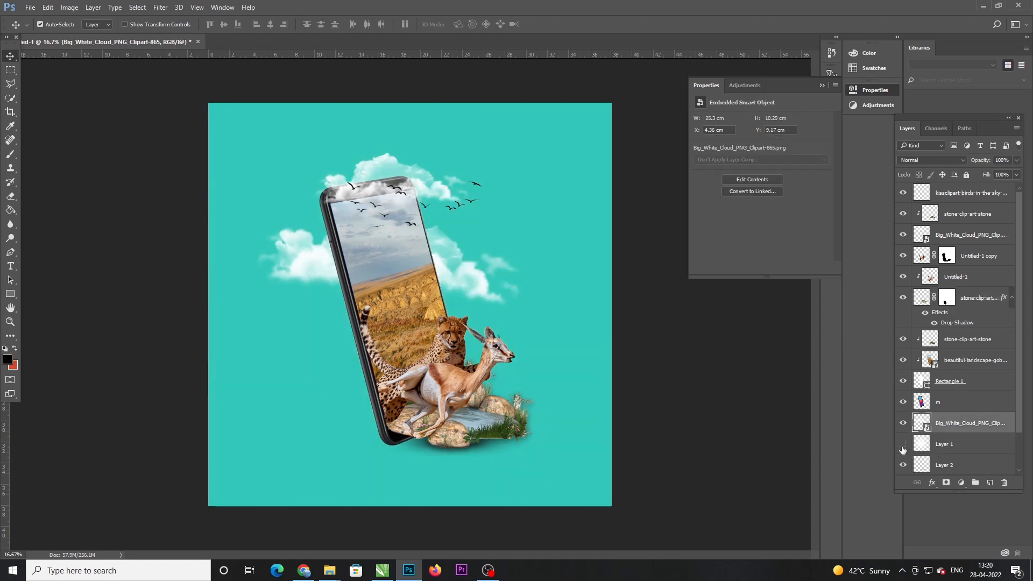
left_click(903, 447)
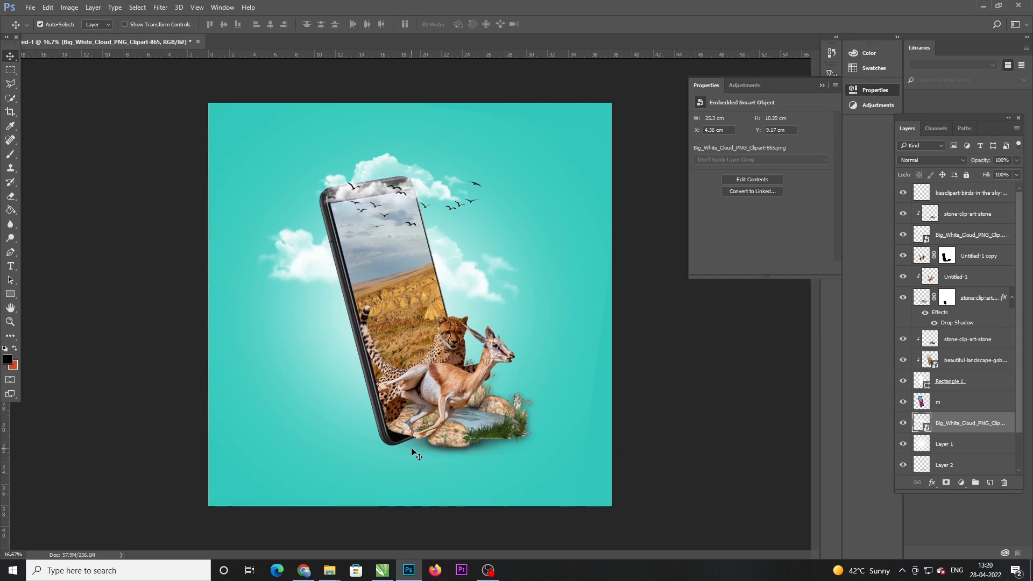
Add a Drop Shadow to the phone layer m with a 129° angle and 75 px distance
left_click(392, 448)
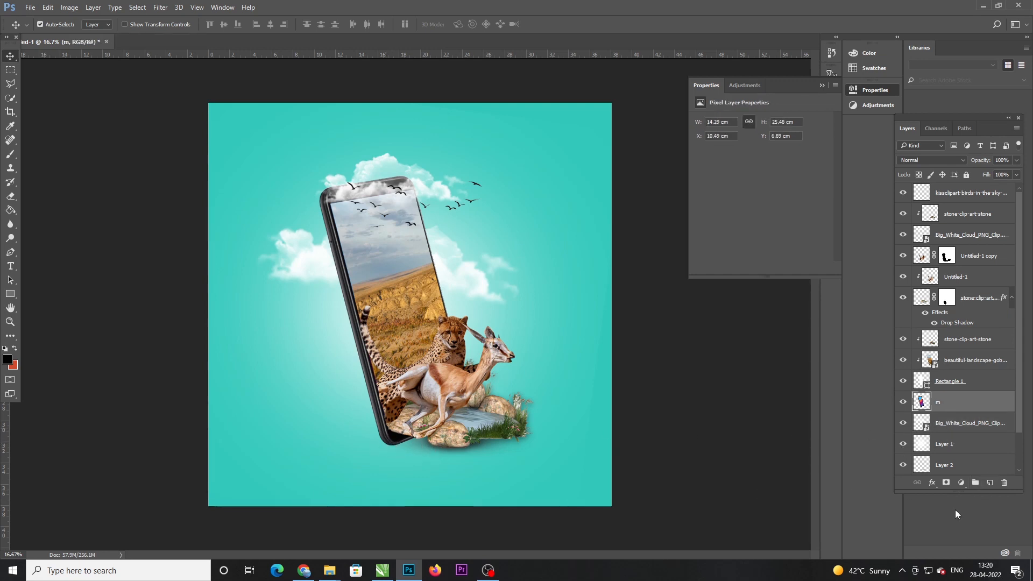
left_click(933, 482)
left_click(878, 478)
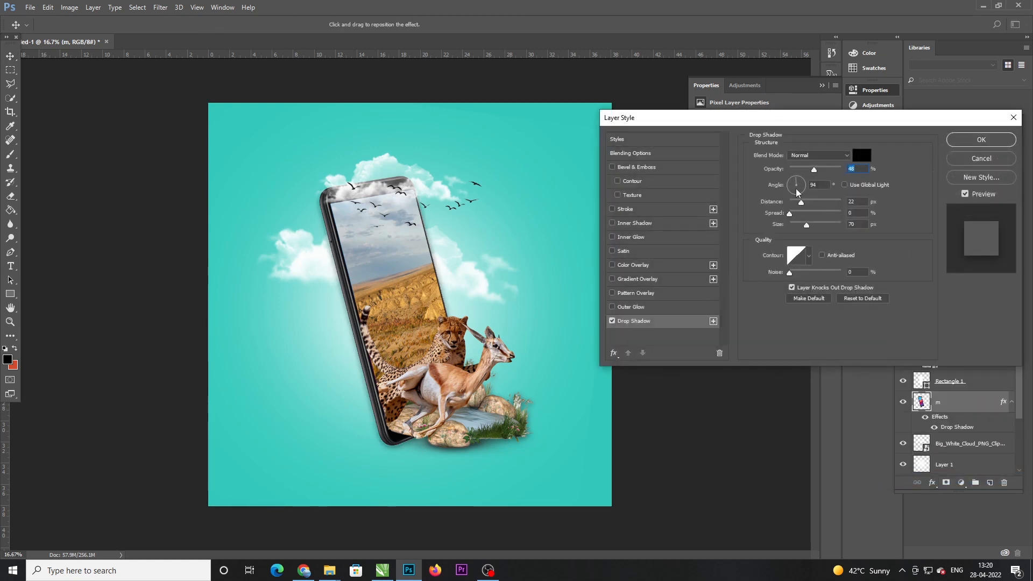
left_click_drag(798, 193, 822, 212)
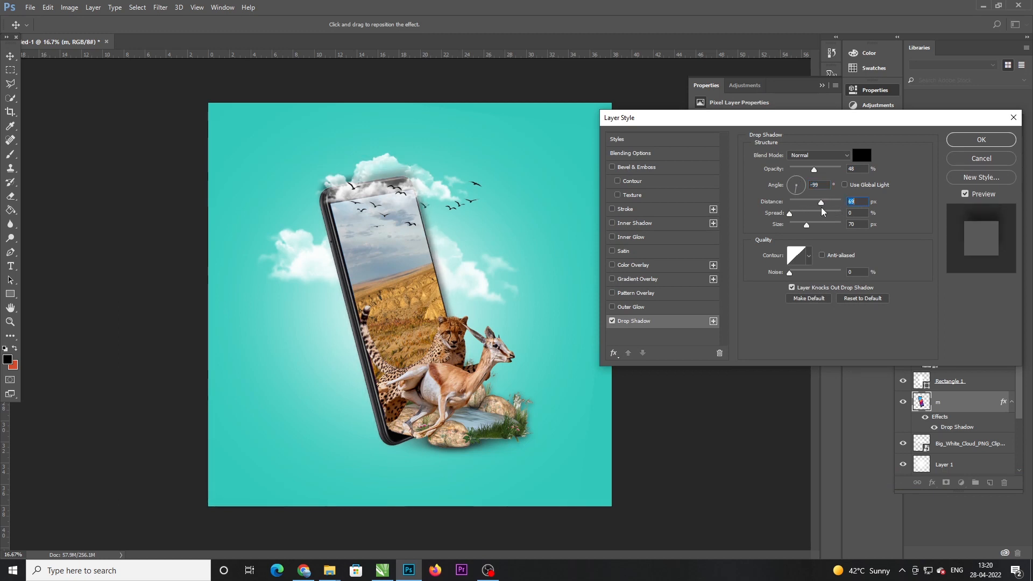
left_click(798, 192)
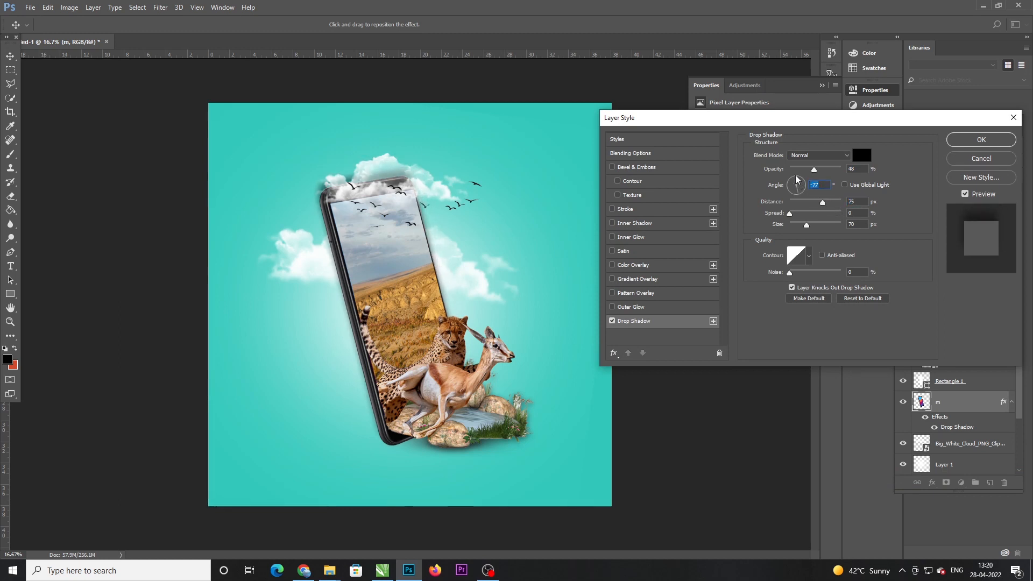
left_click(795, 184)
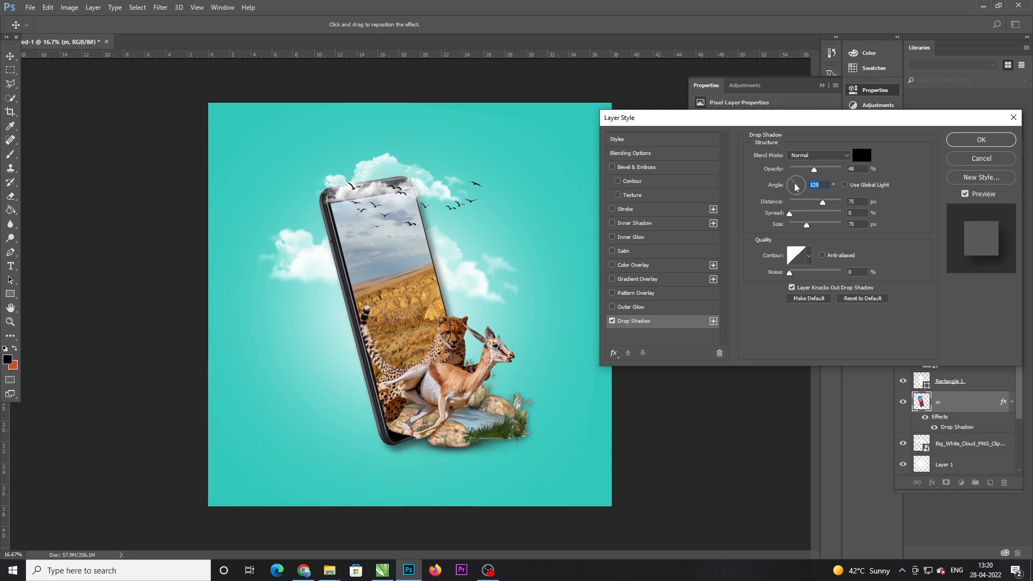
Set the phone's Drop Shadow to 58% opacity, 25 px distance, 0% spread and 2 px size
left_click_drag(790, 214, 816, 208)
left_click_drag(814, 170, 838, 221)
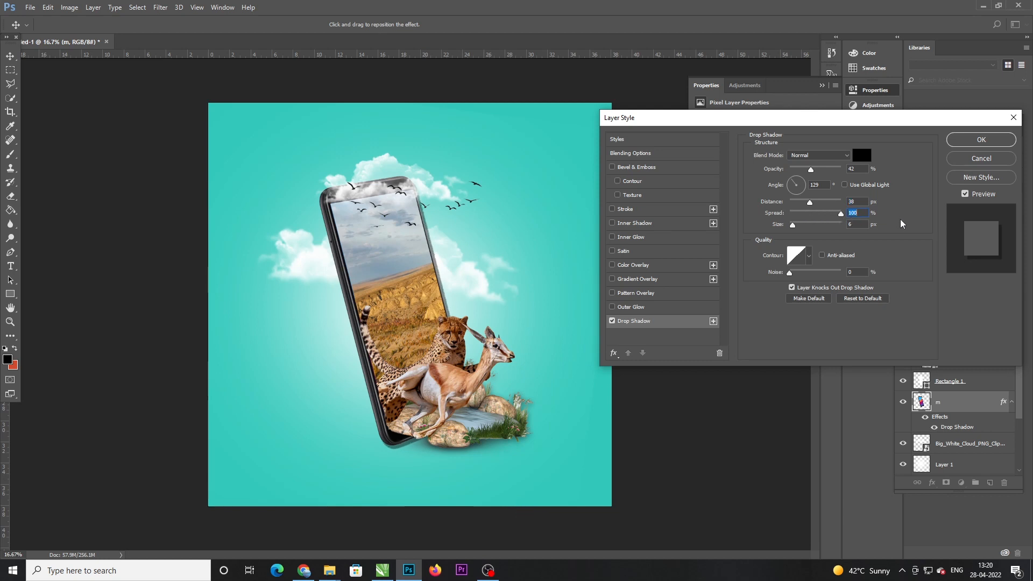
key("Tab")
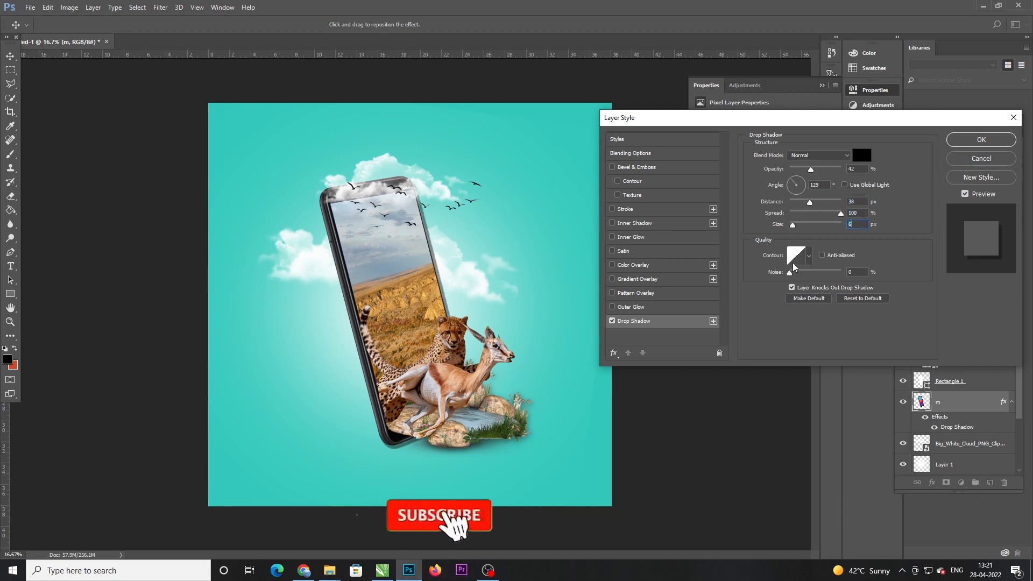
left_click_drag(792, 276, 801, 275)
left_click_drag(829, 277, 770, 278)
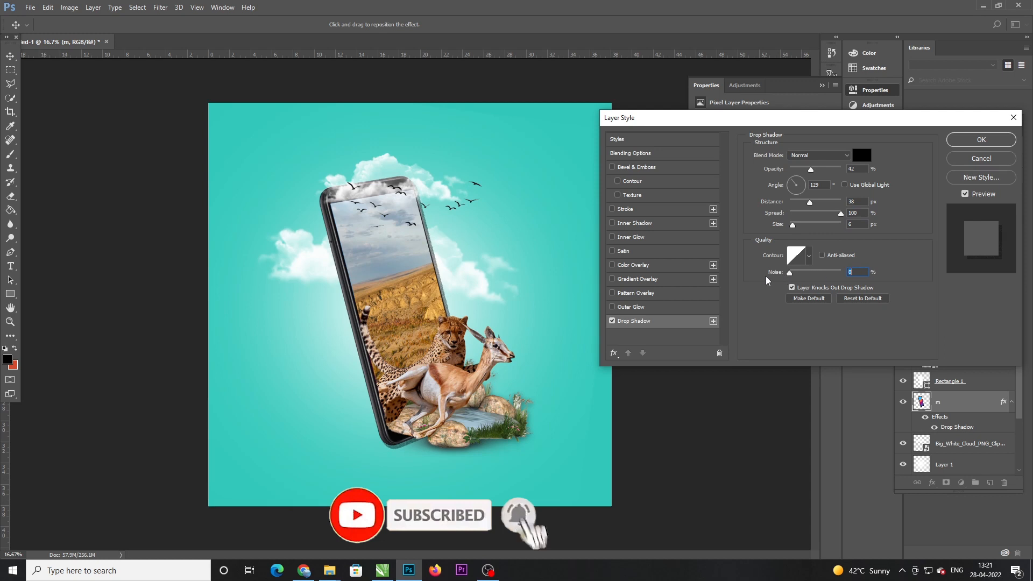
left_click_drag(793, 225, 813, 209)
left_click_drag(812, 172, 802, 212)
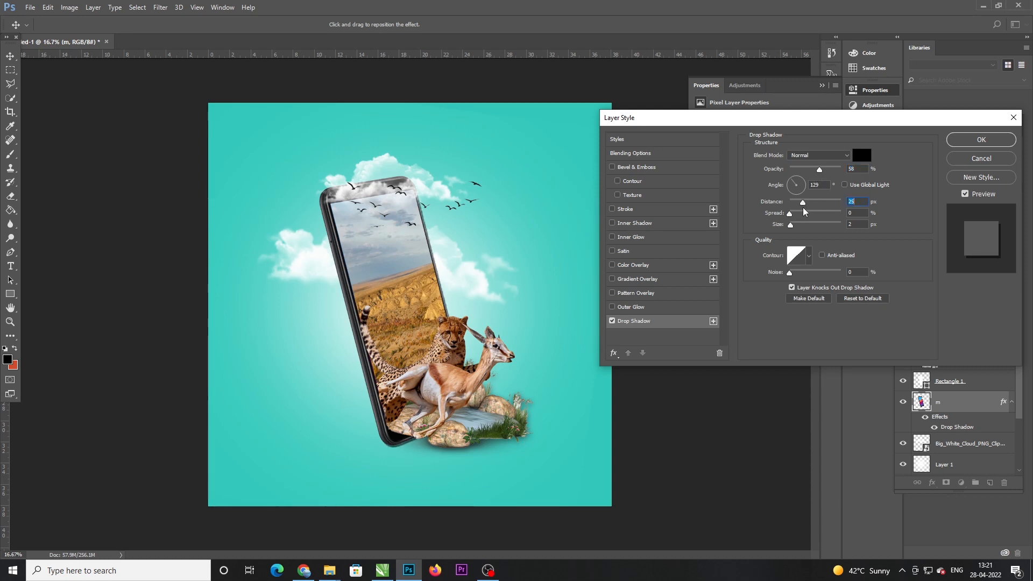
left_click(982, 141)
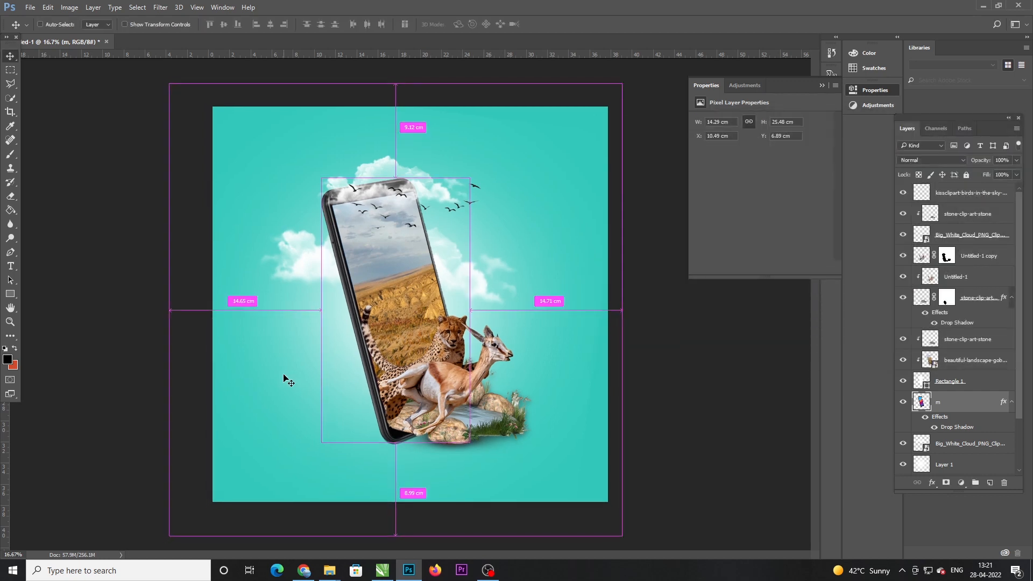
key("ctrl+minus")
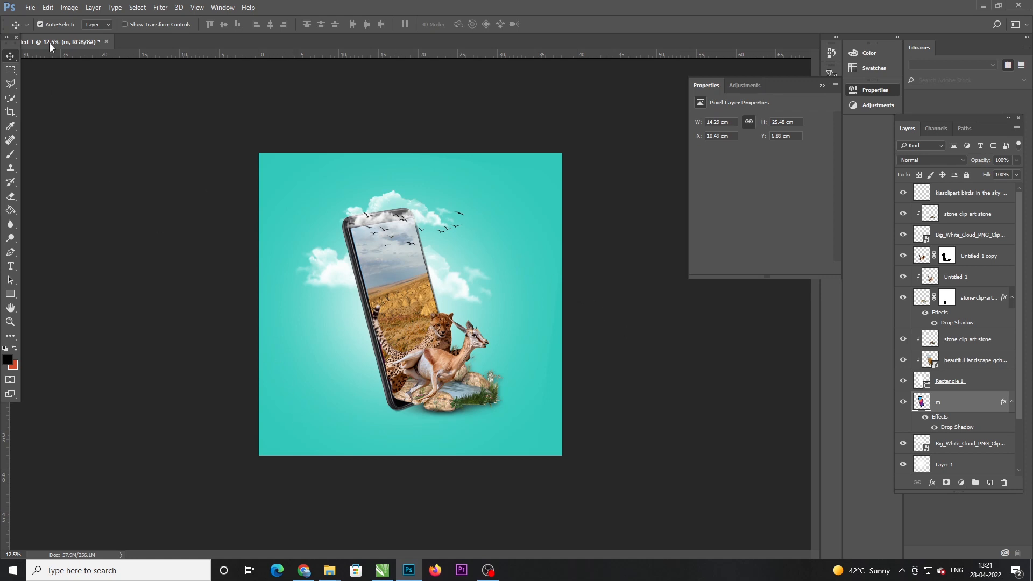
Save a JPEG copy of the artwork as poster in the Desktop folder f, accepting the JPEG options
left_click(30, 8)
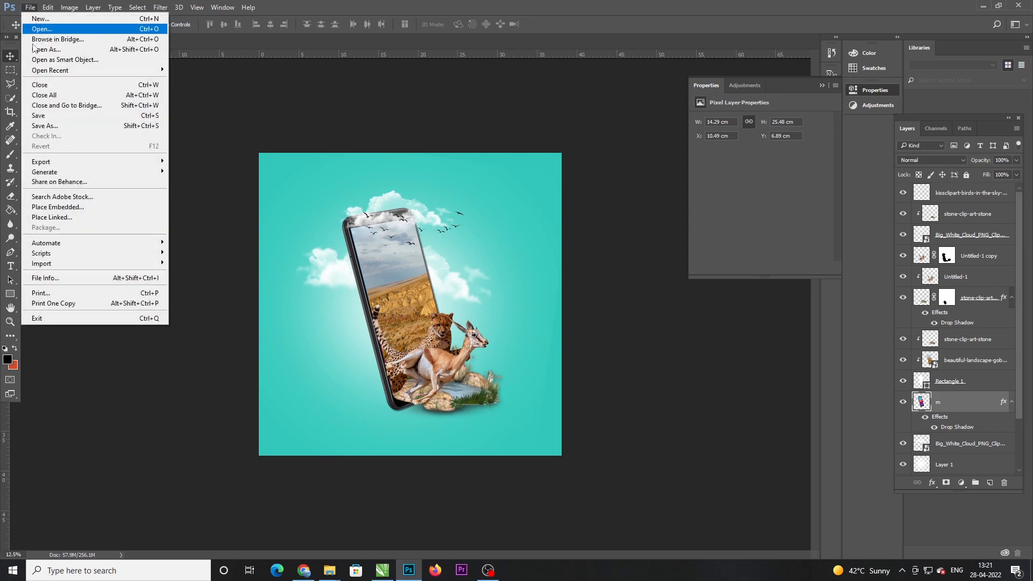
left_click(58, 136)
left_click(157, 283)
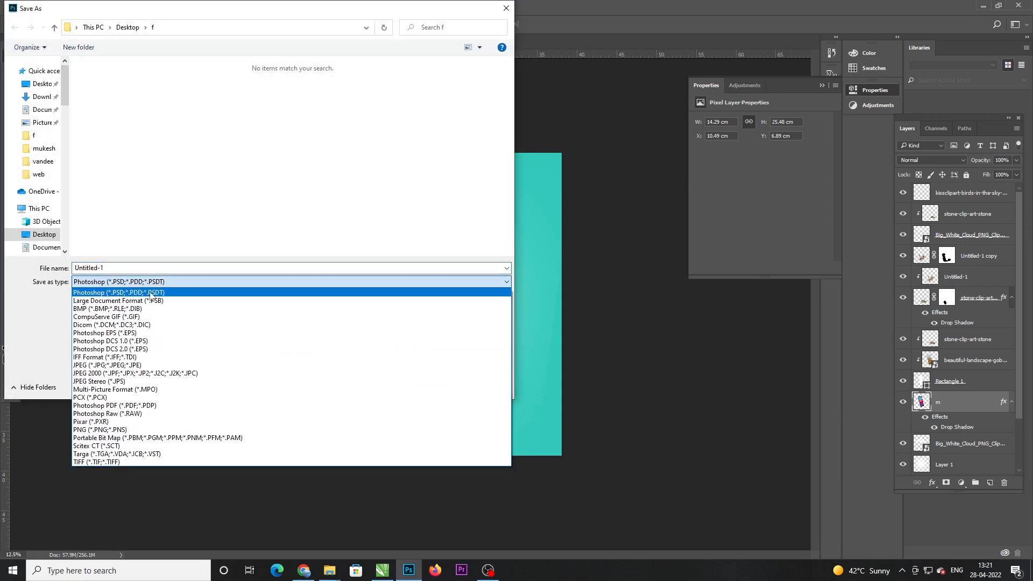
left_click(132, 369)
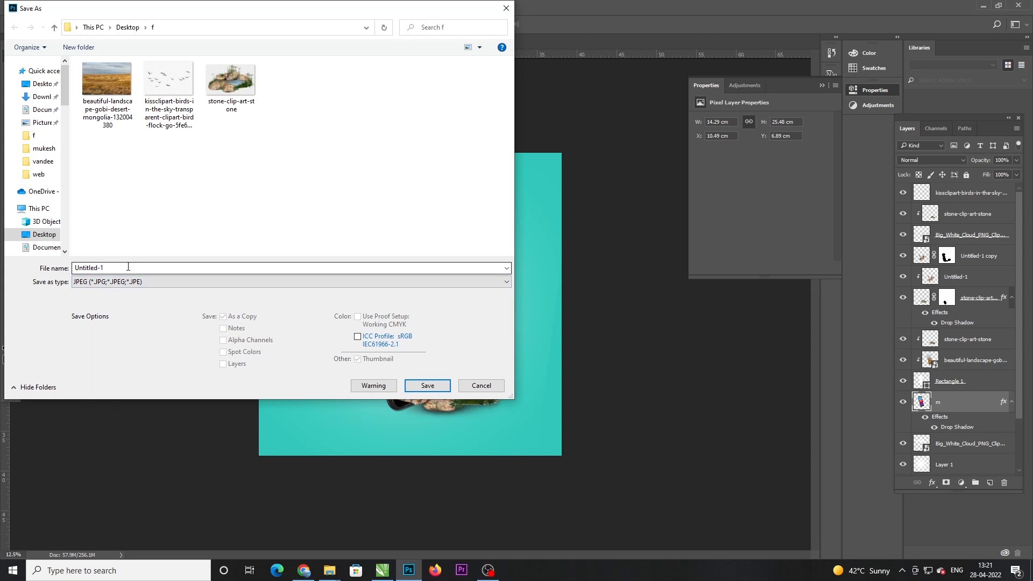
left_click(128, 268)
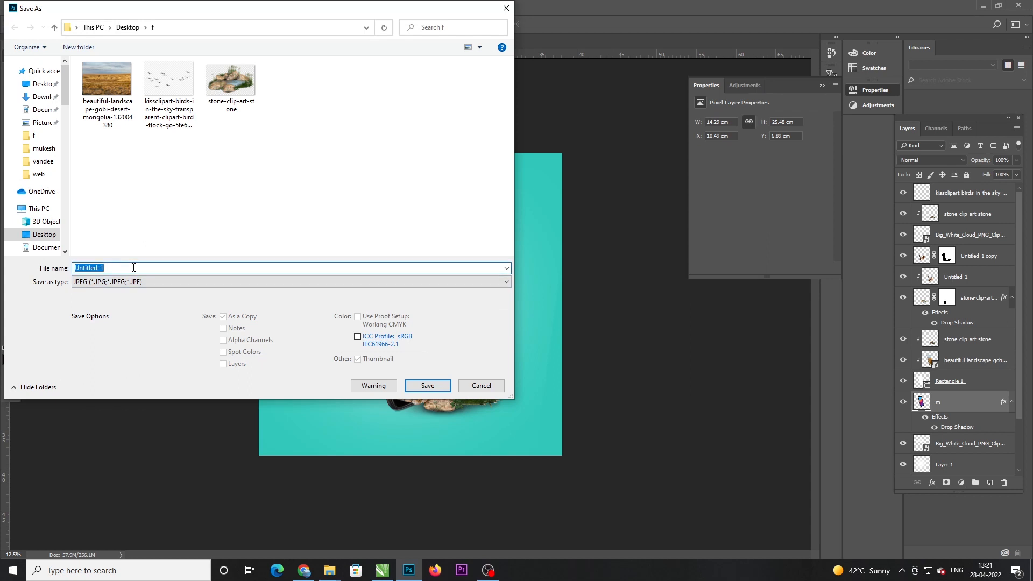
type("poster")
key("Return")
key("Return")
Switch to the desktop and open the poster image from folder f to view the exported result
key("super+d")
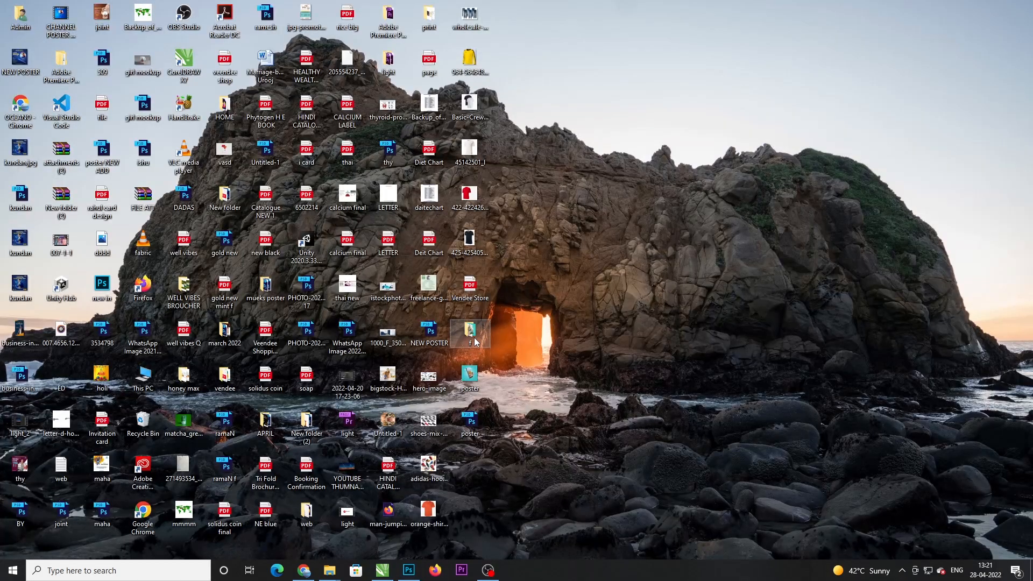
double_click(470, 333)
double_click(619, 84)
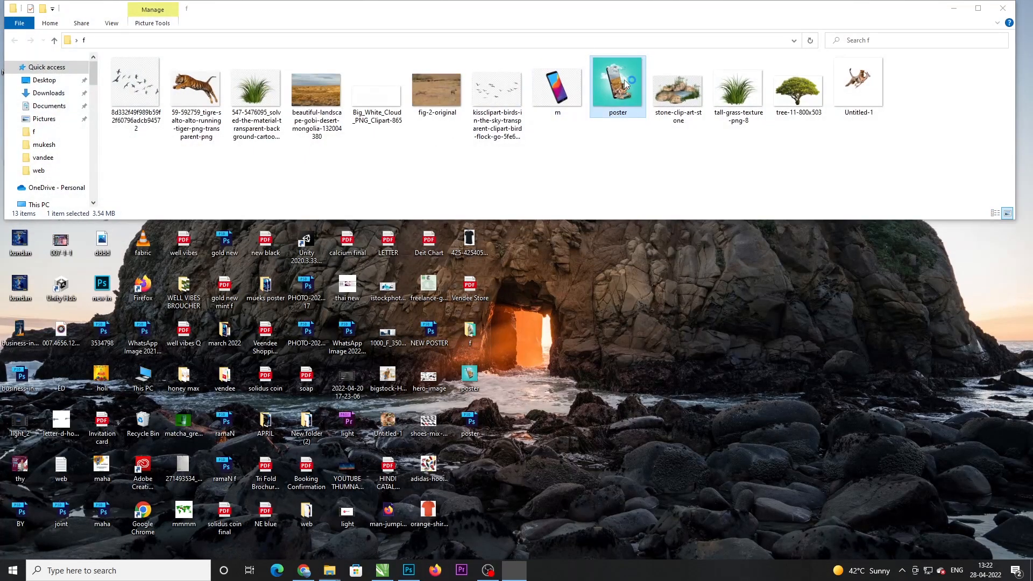